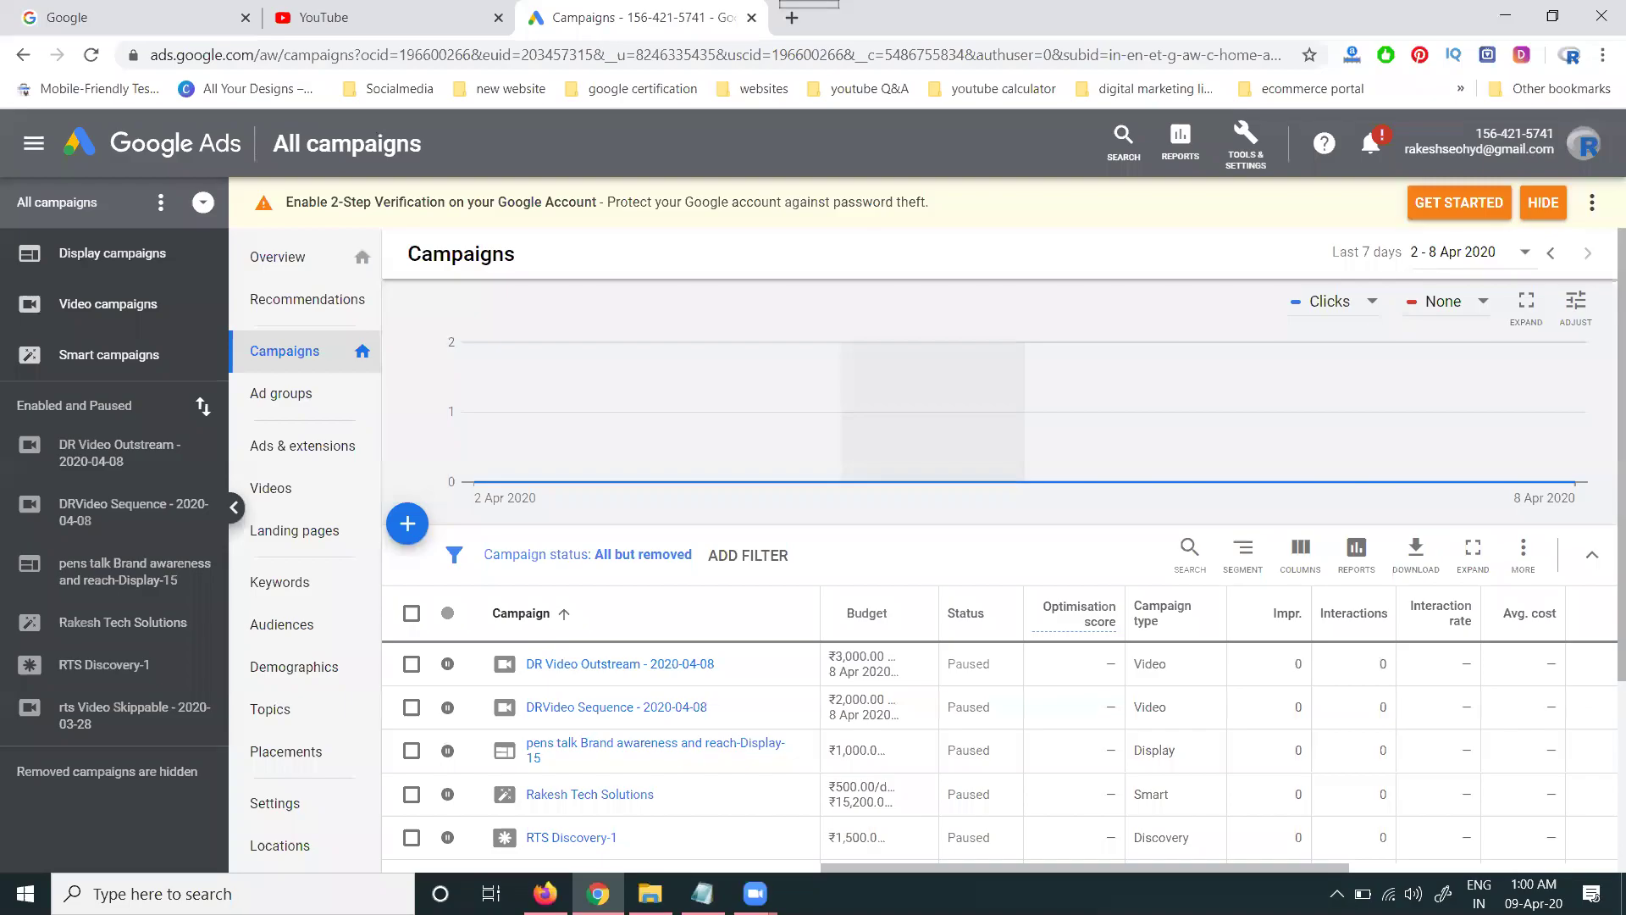
- Start a new campaign without a goal's guidance
mouse_move(1390, 625)
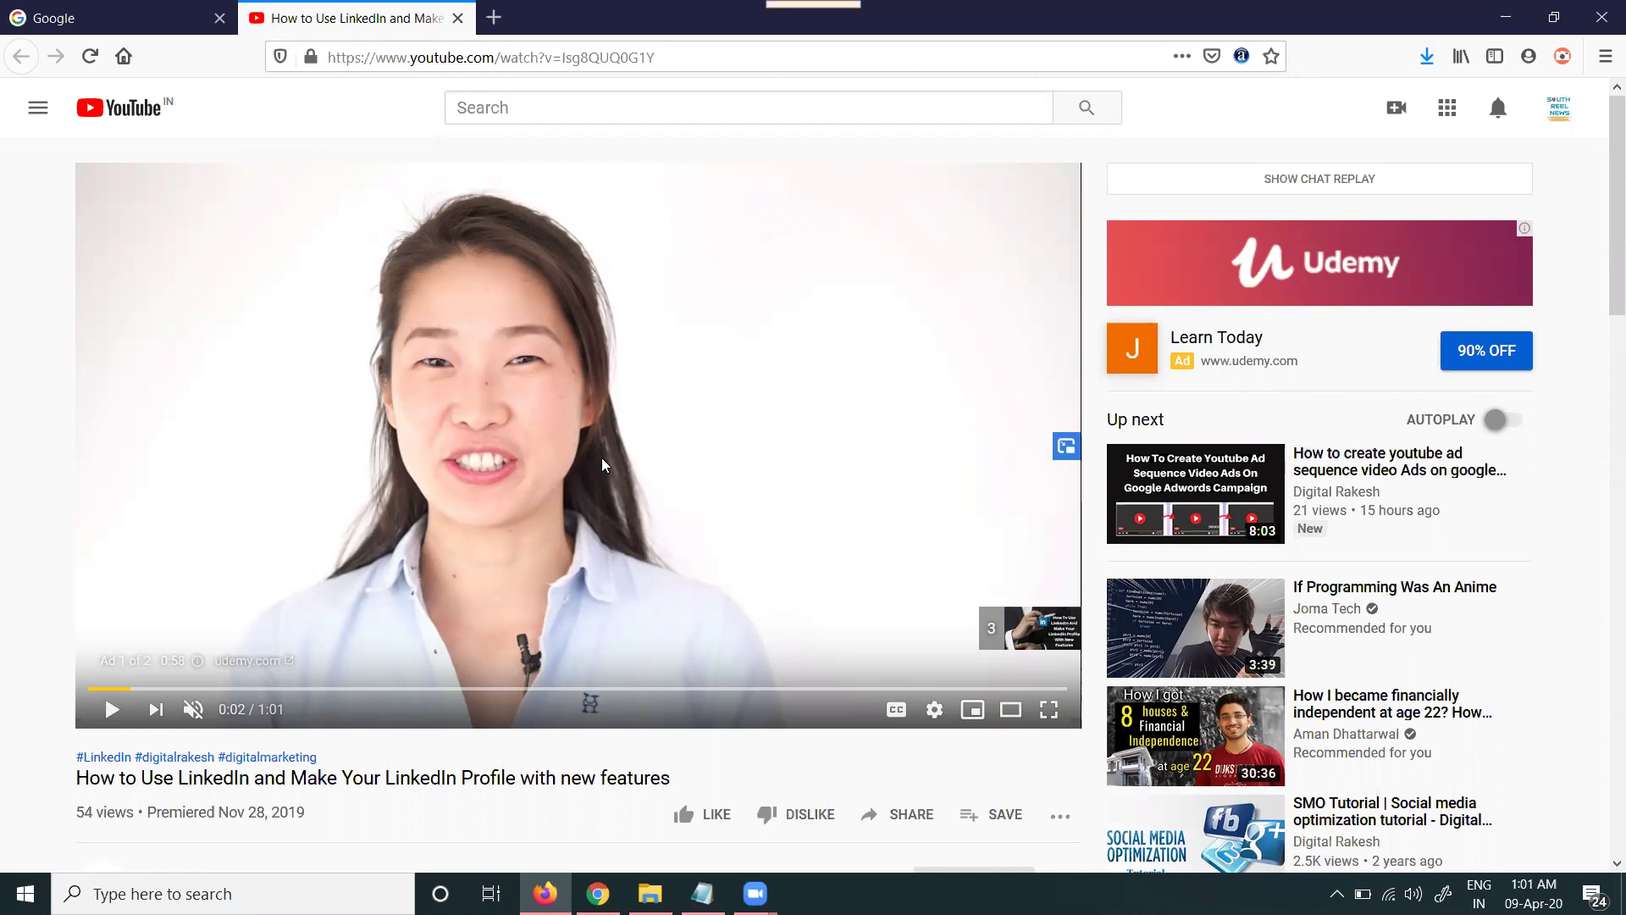
left_click(1505, 17)
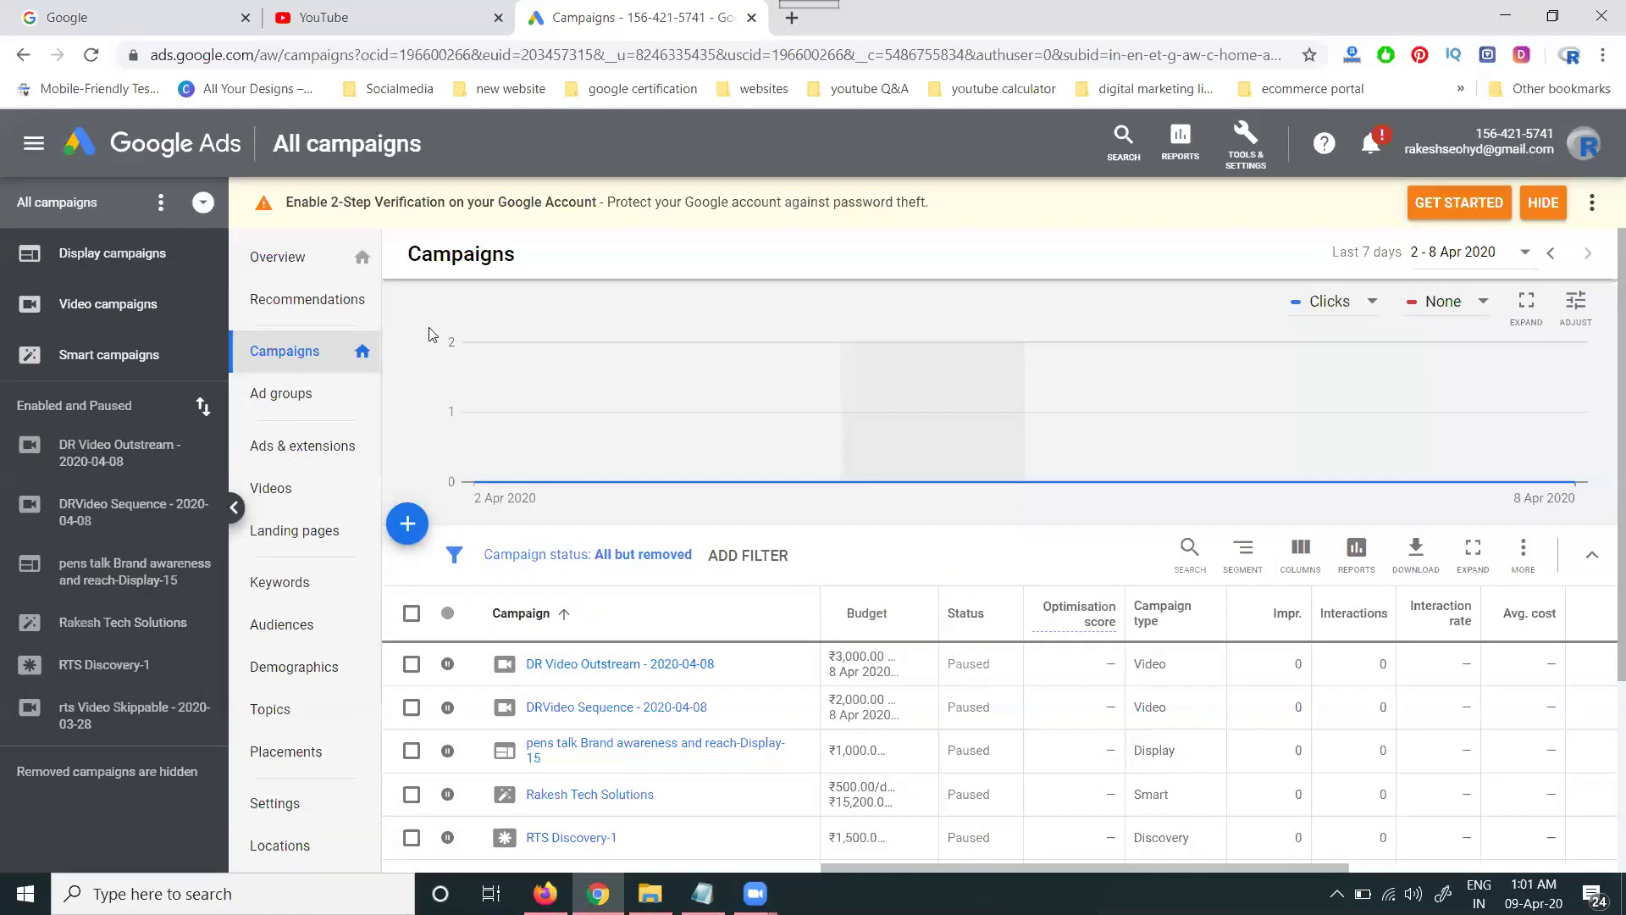
left_click(408, 522)
left_click(469, 597)
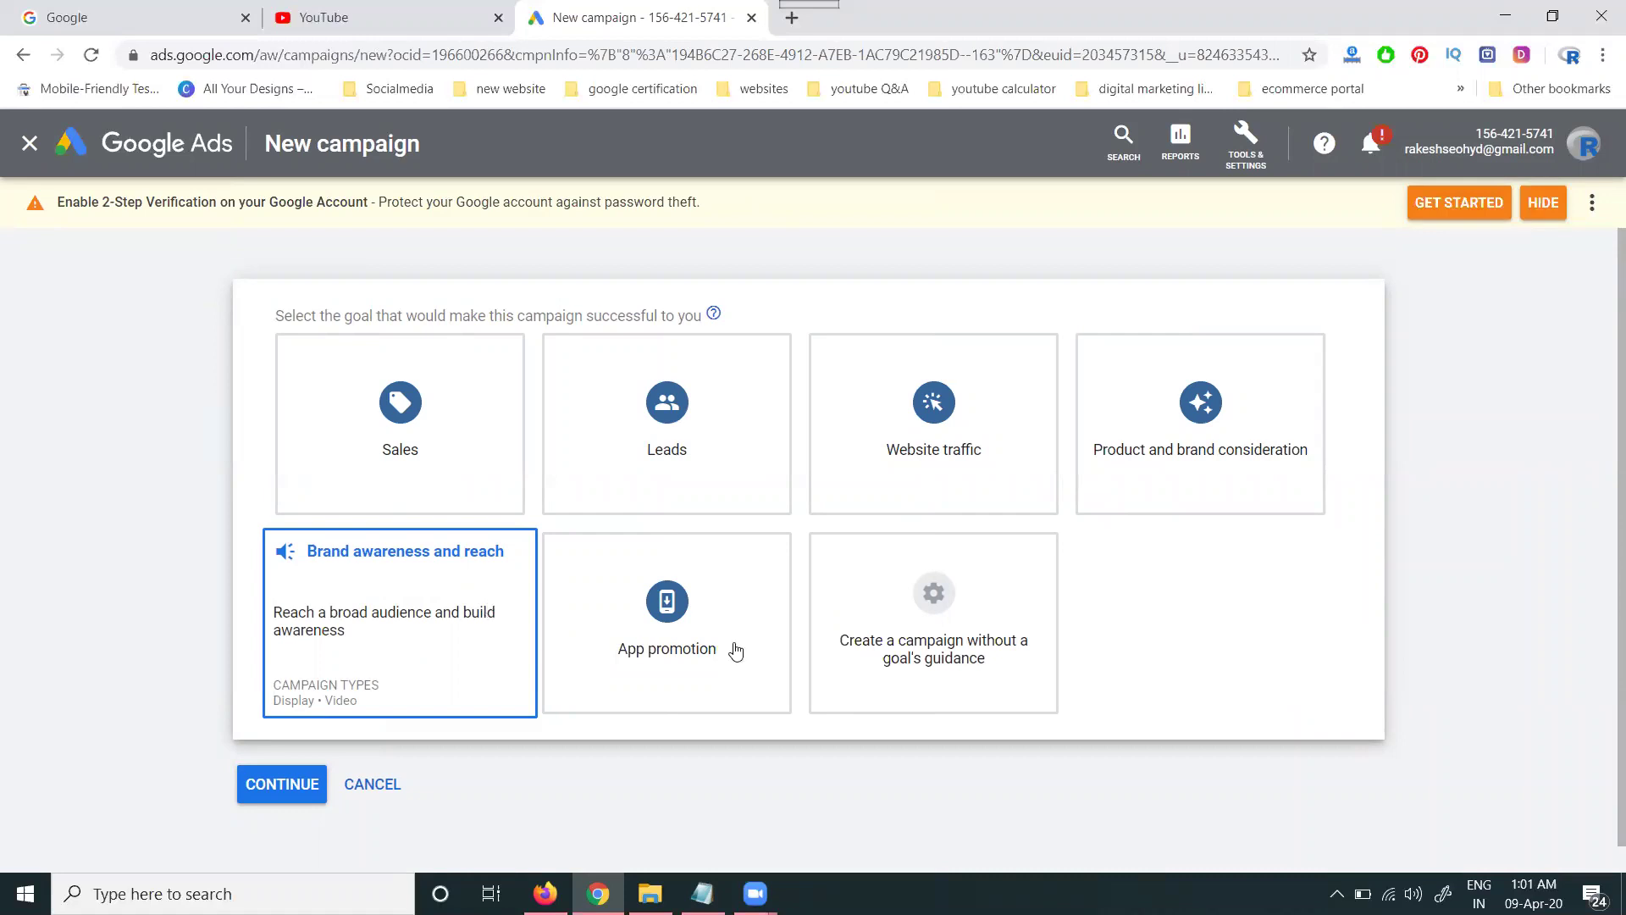
left_click(901, 616)
scroll(901, 616, "down", 3)
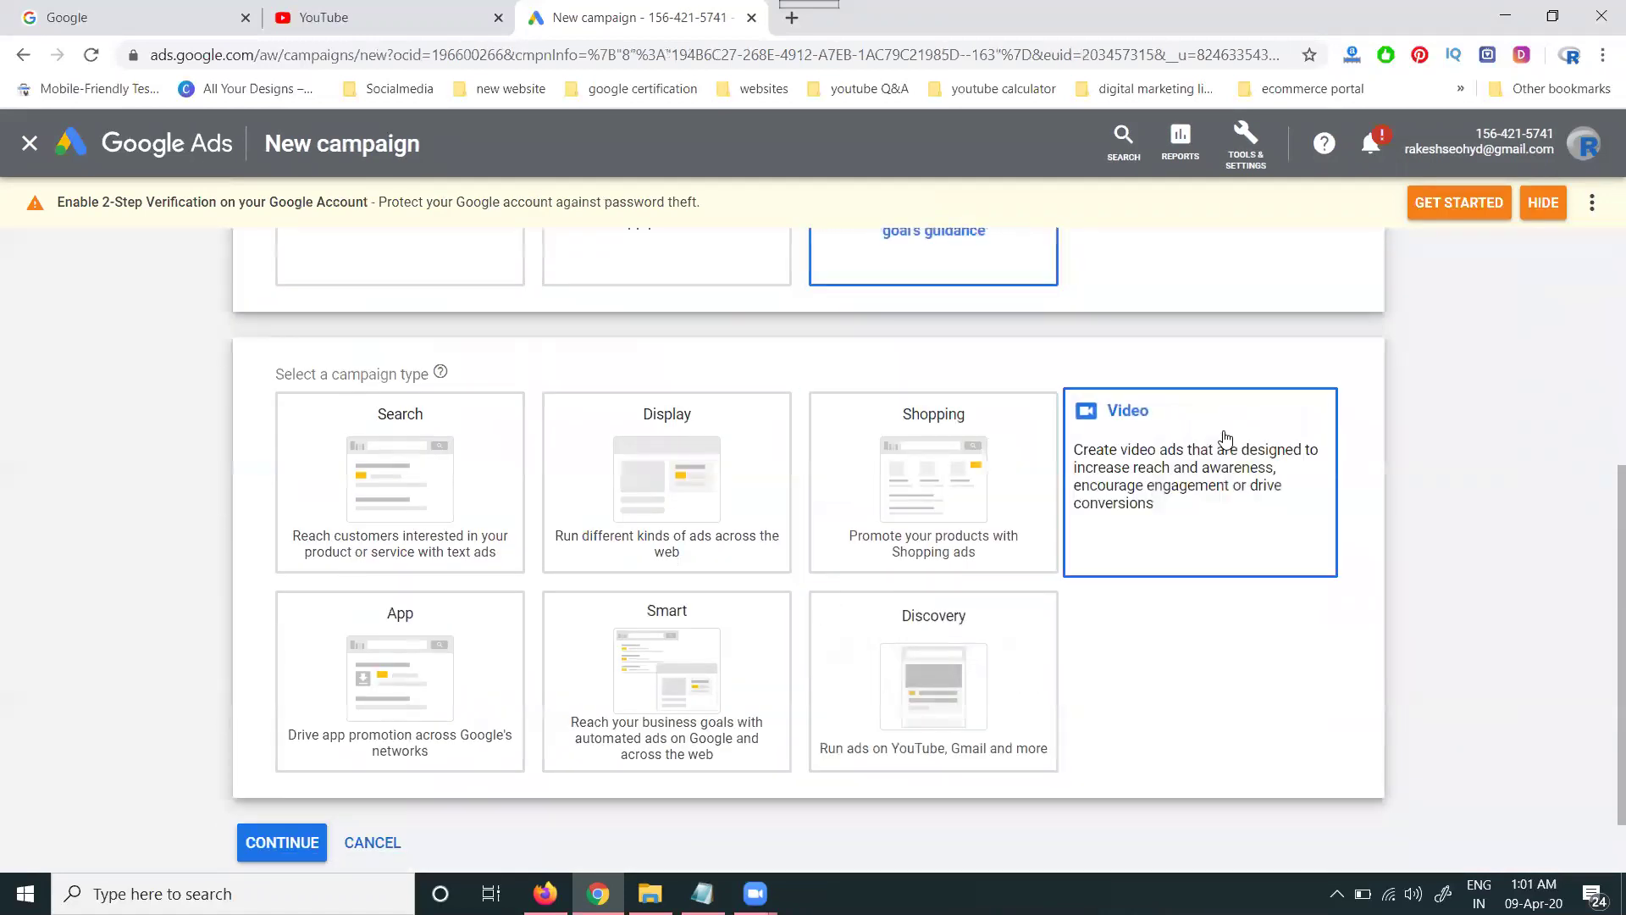
- Make it a Video campaign with the Drive conversions subtype and continue to settings
left_click(1227, 440)
scroll(1228, 439, "down", 9)
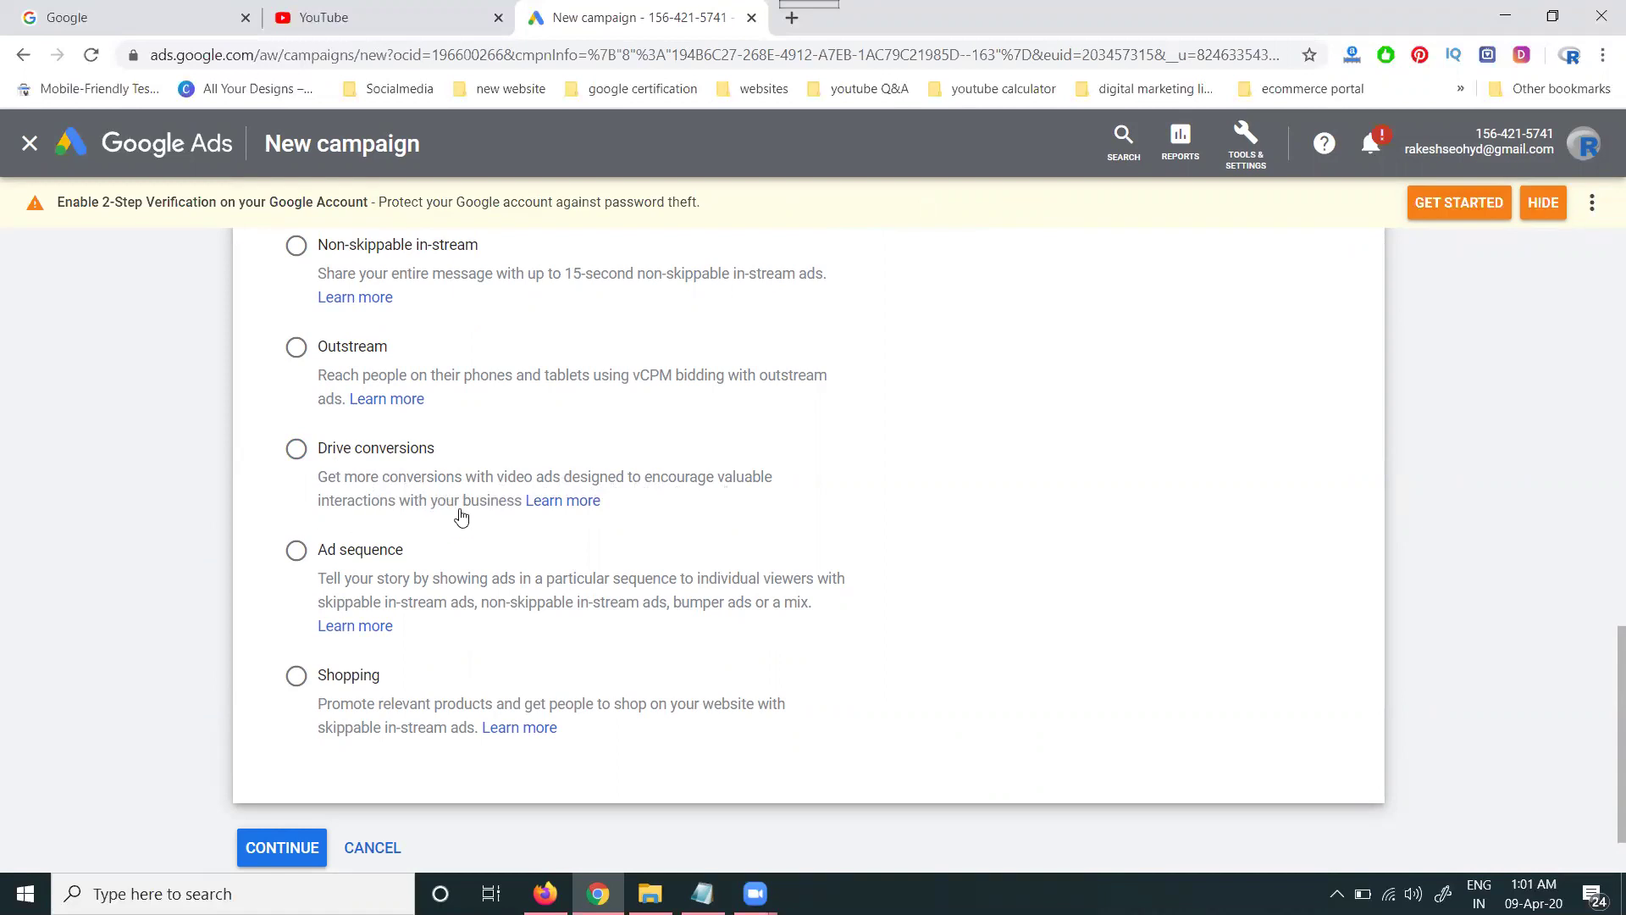
left_click(546, 894)
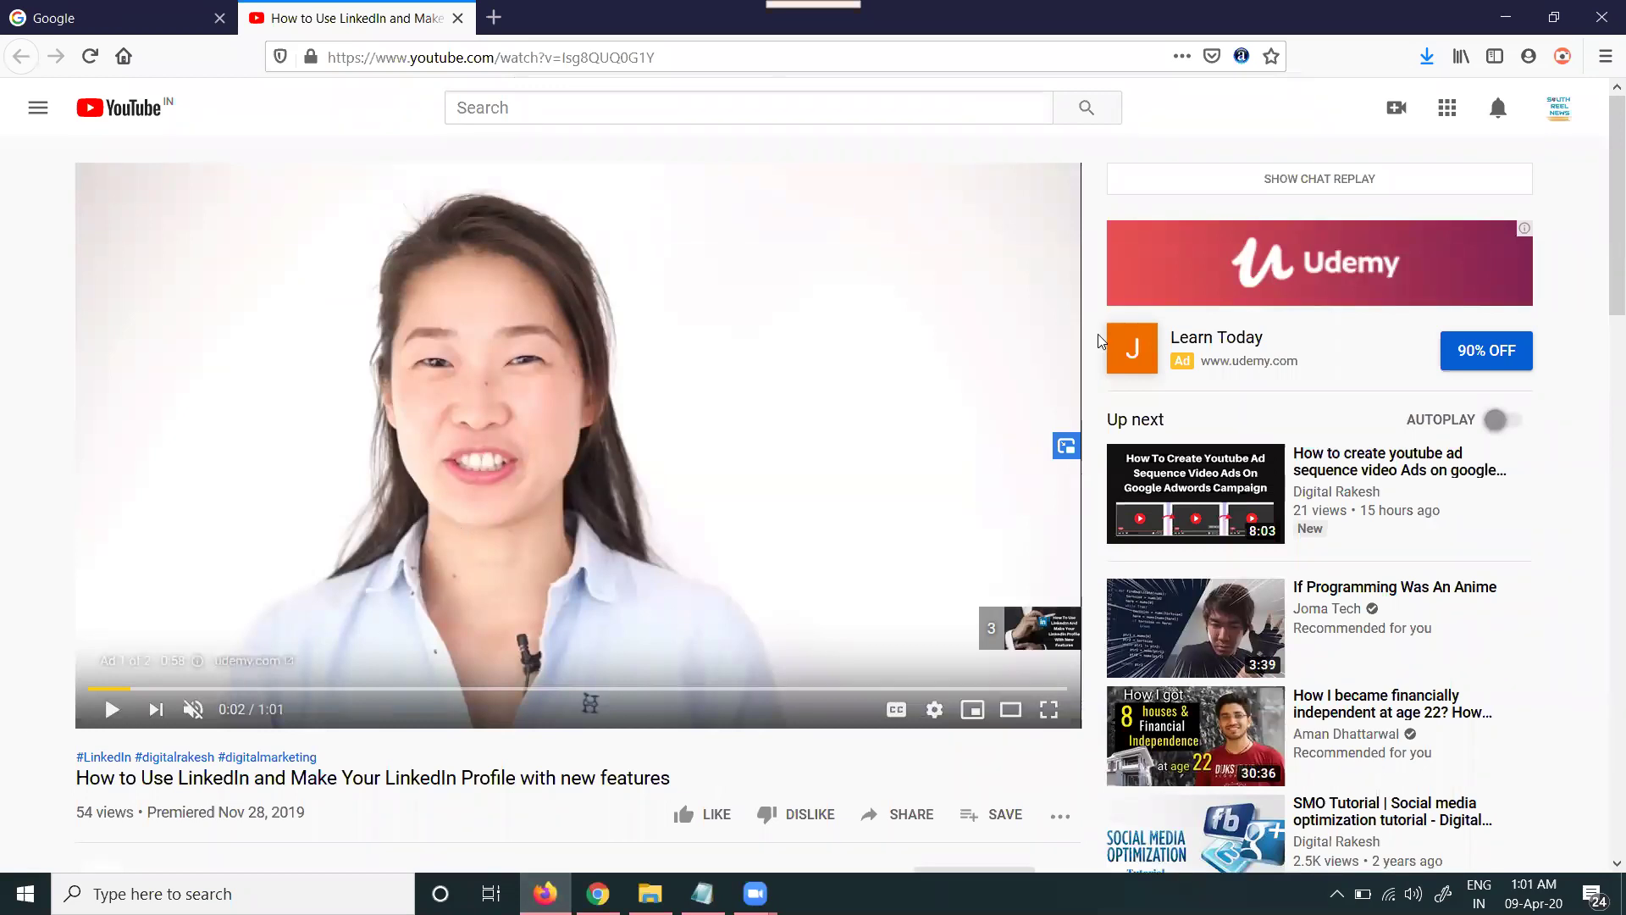
left_click(1501, 19)
left_click(327, 449)
left_click(294, 845)
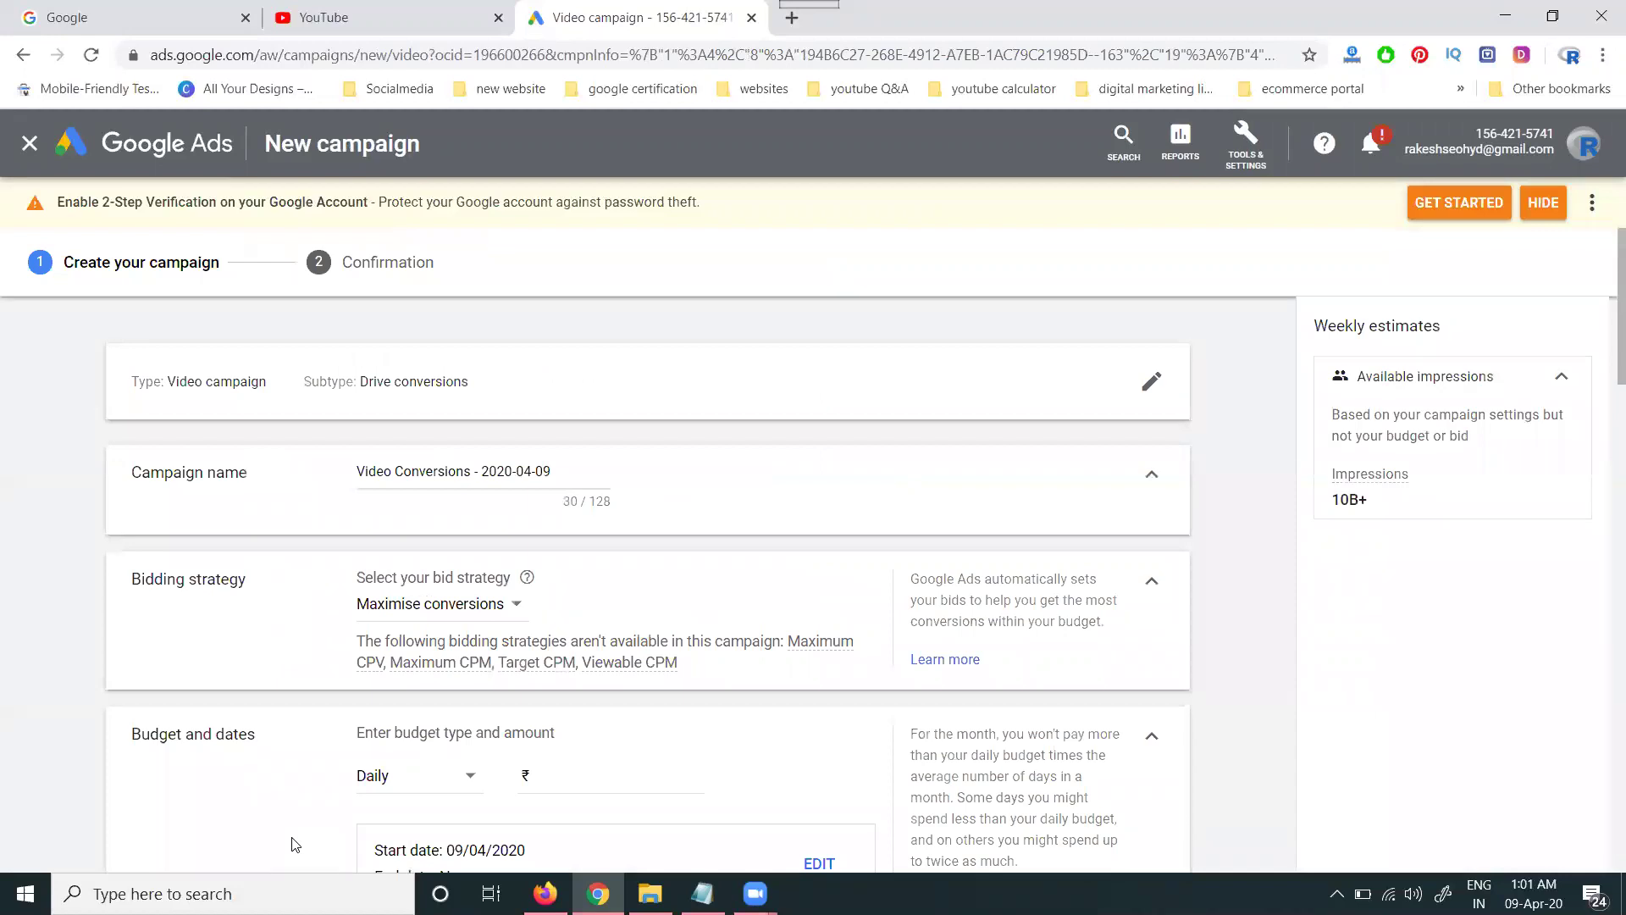
- Prefix the campaign name with DR and keep Maximise conversions as the bid strategy
left_click(361, 466)
type("DR")
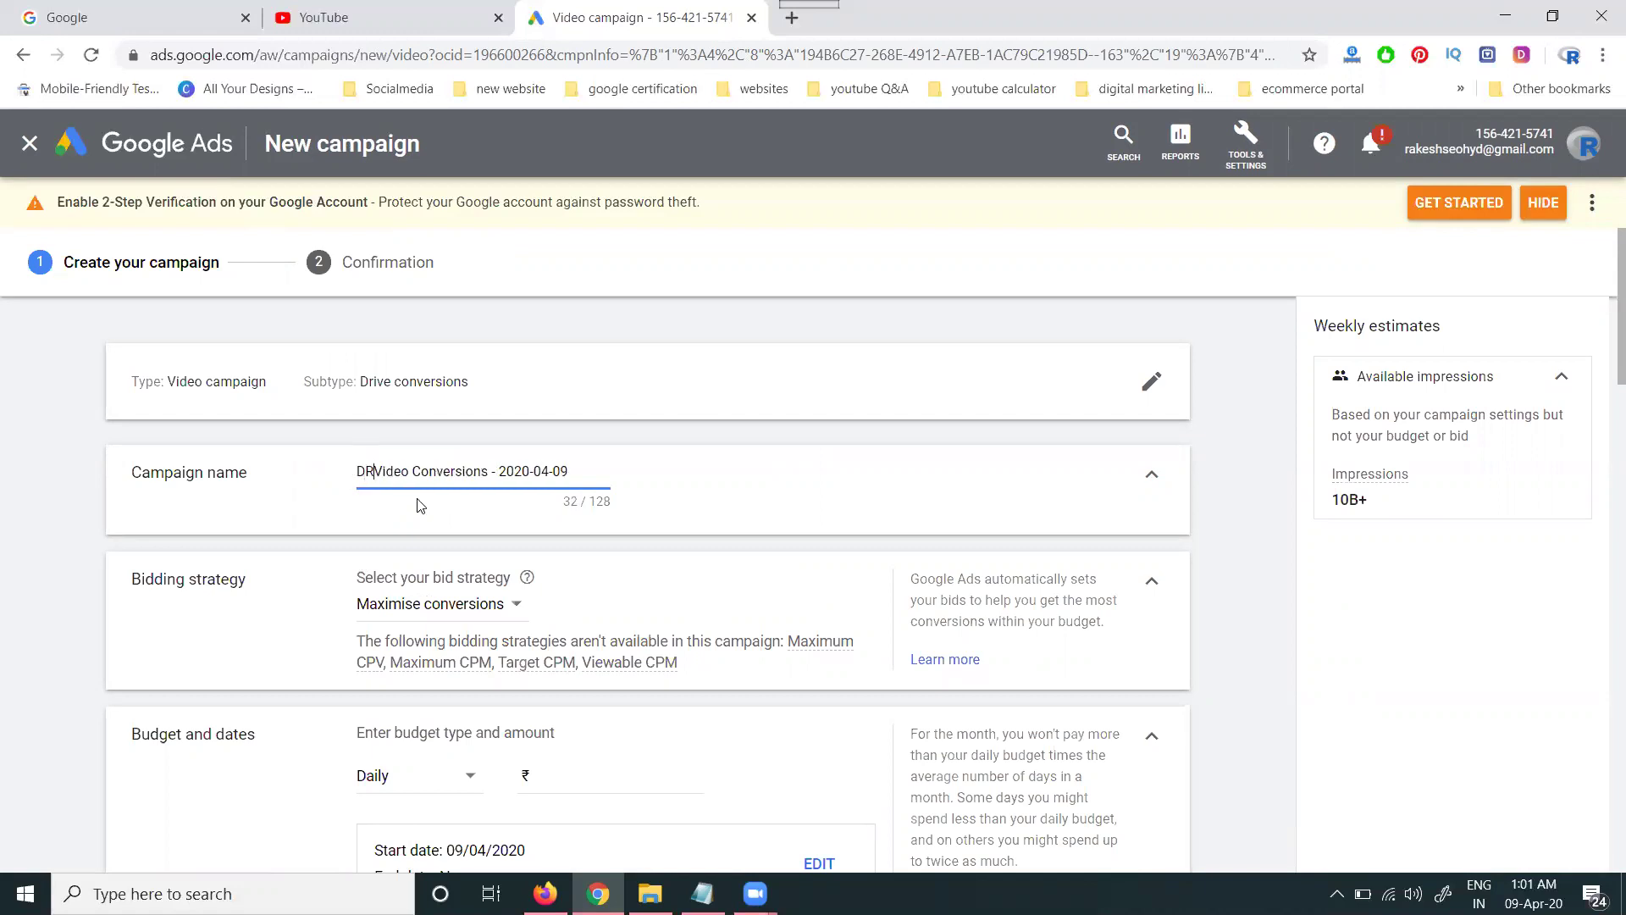
scroll(449, 499, "down", 1)
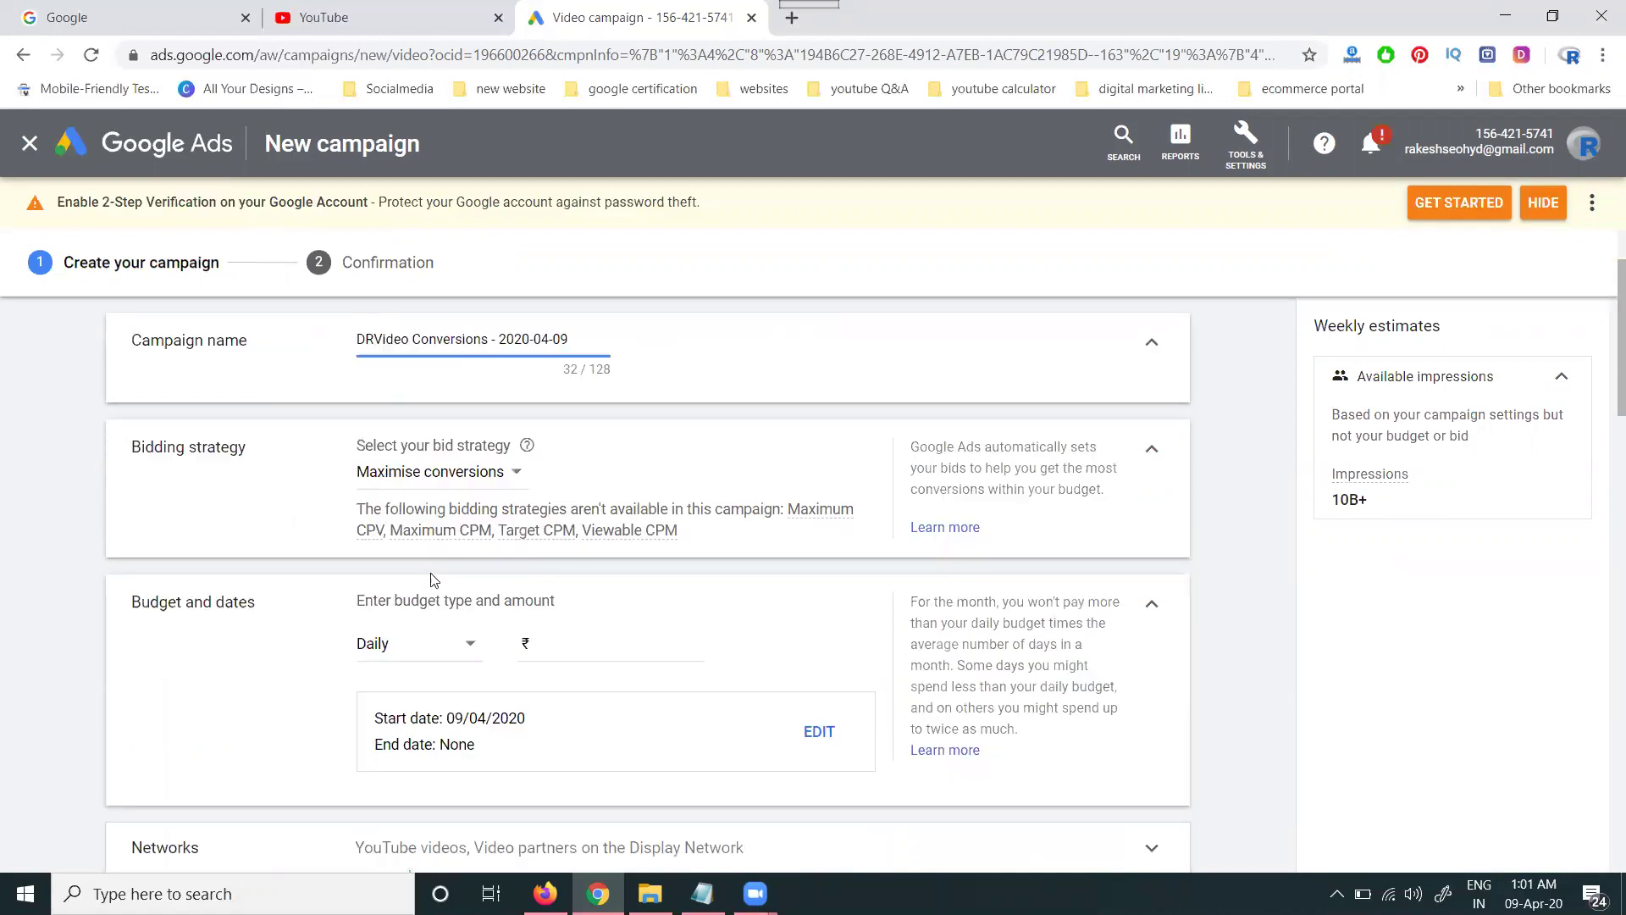
left_click(428, 479)
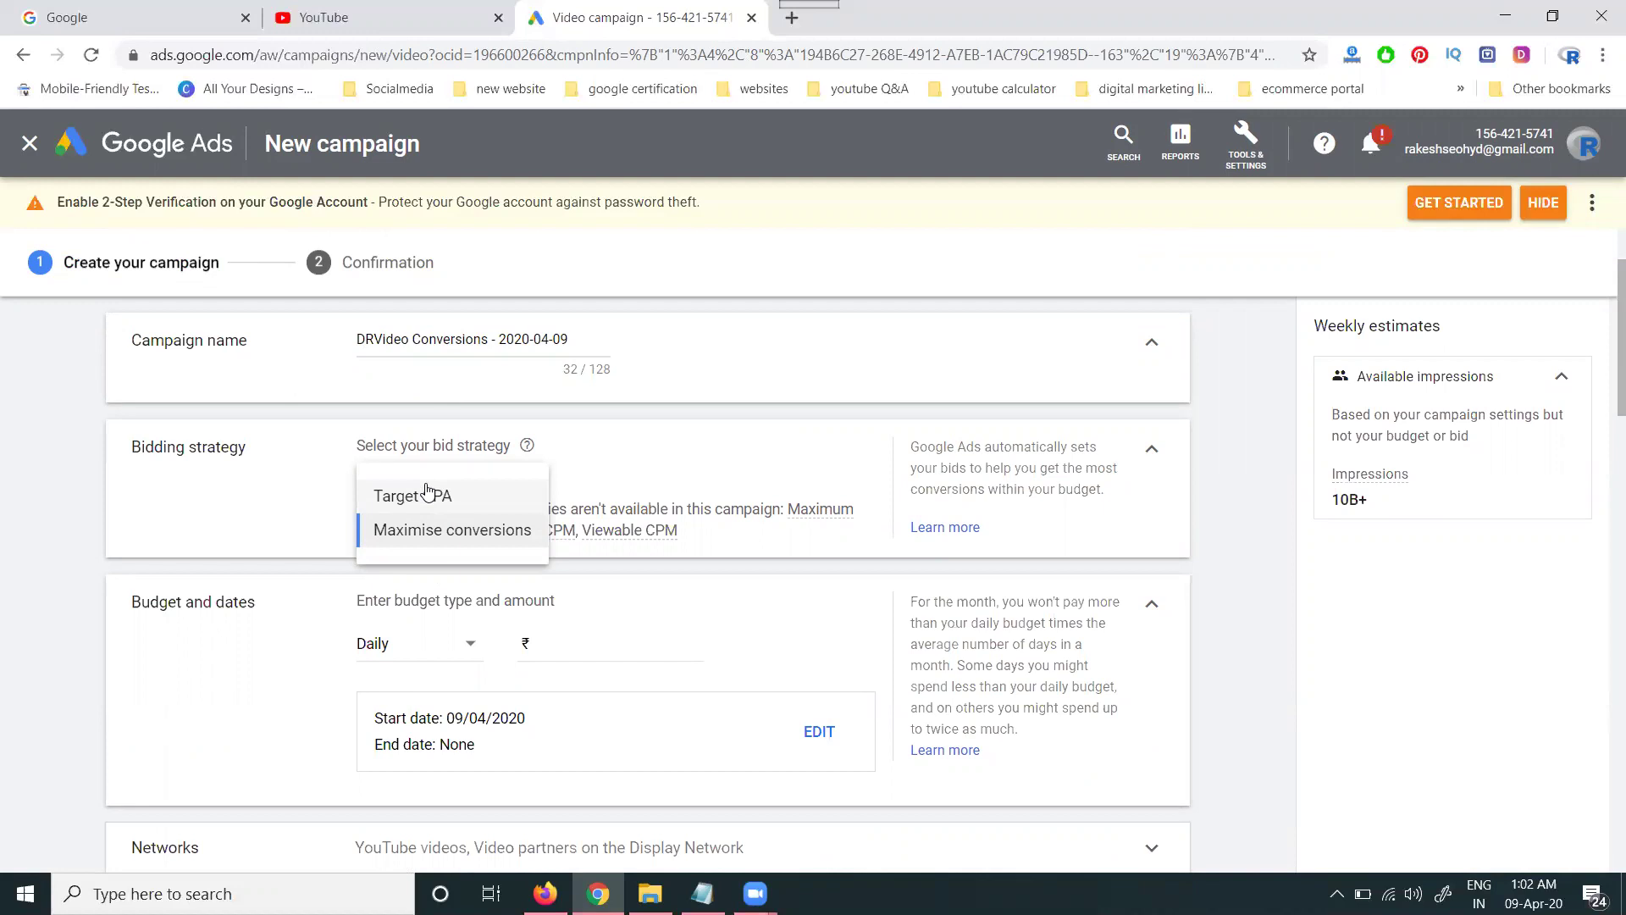
left_click(425, 530)
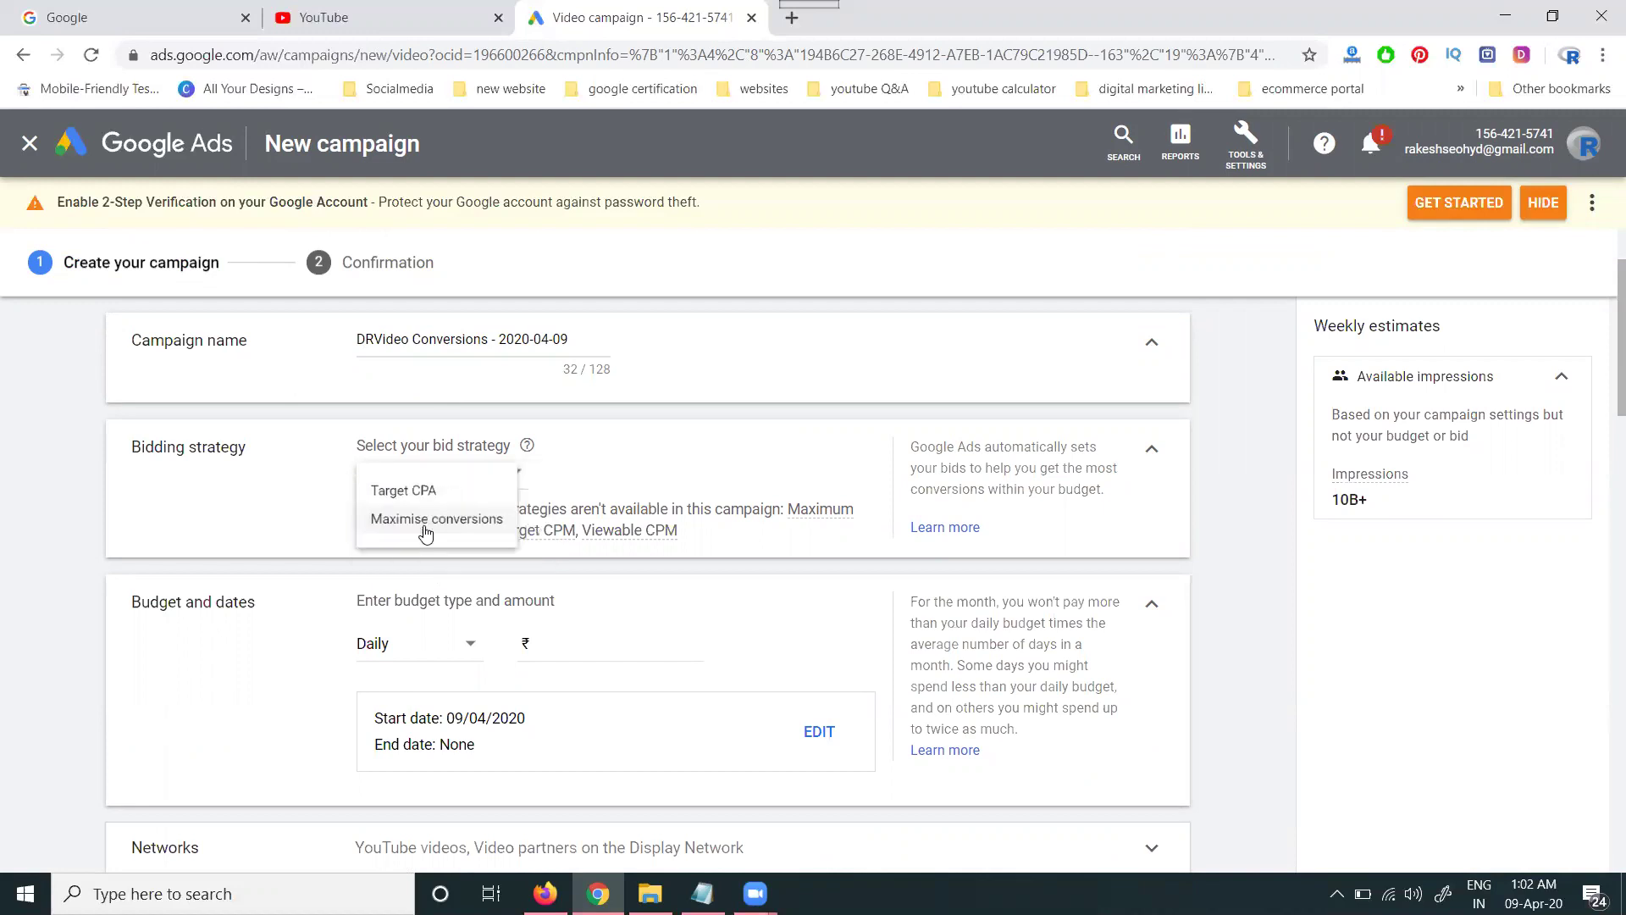
mouse_move(425, 528)
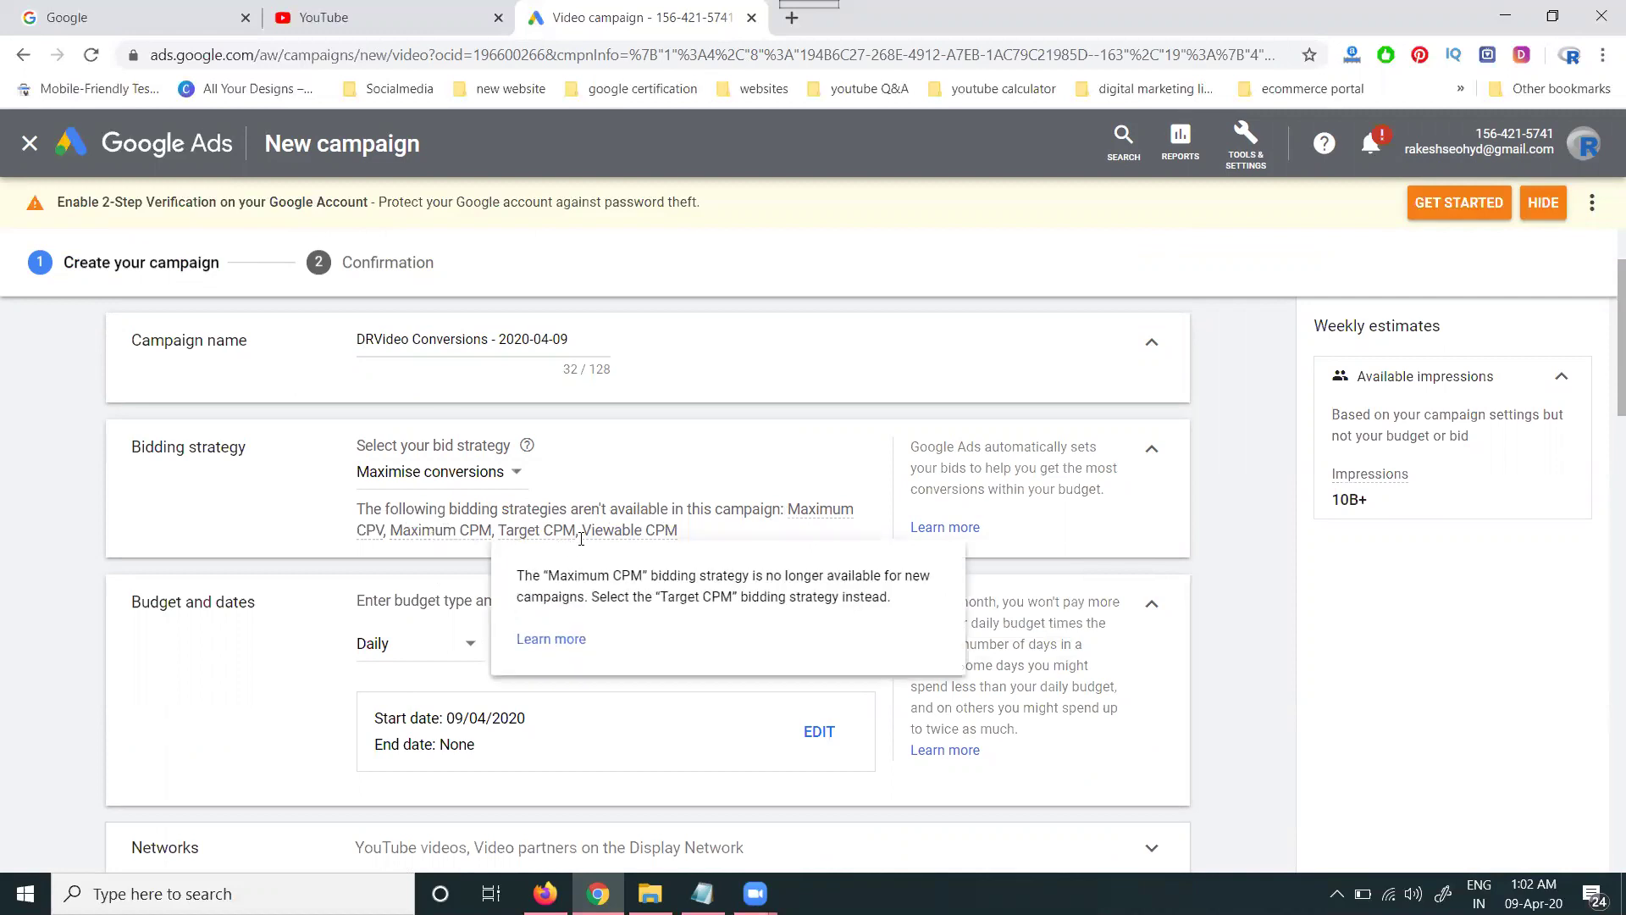
mouse_move(611, 537)
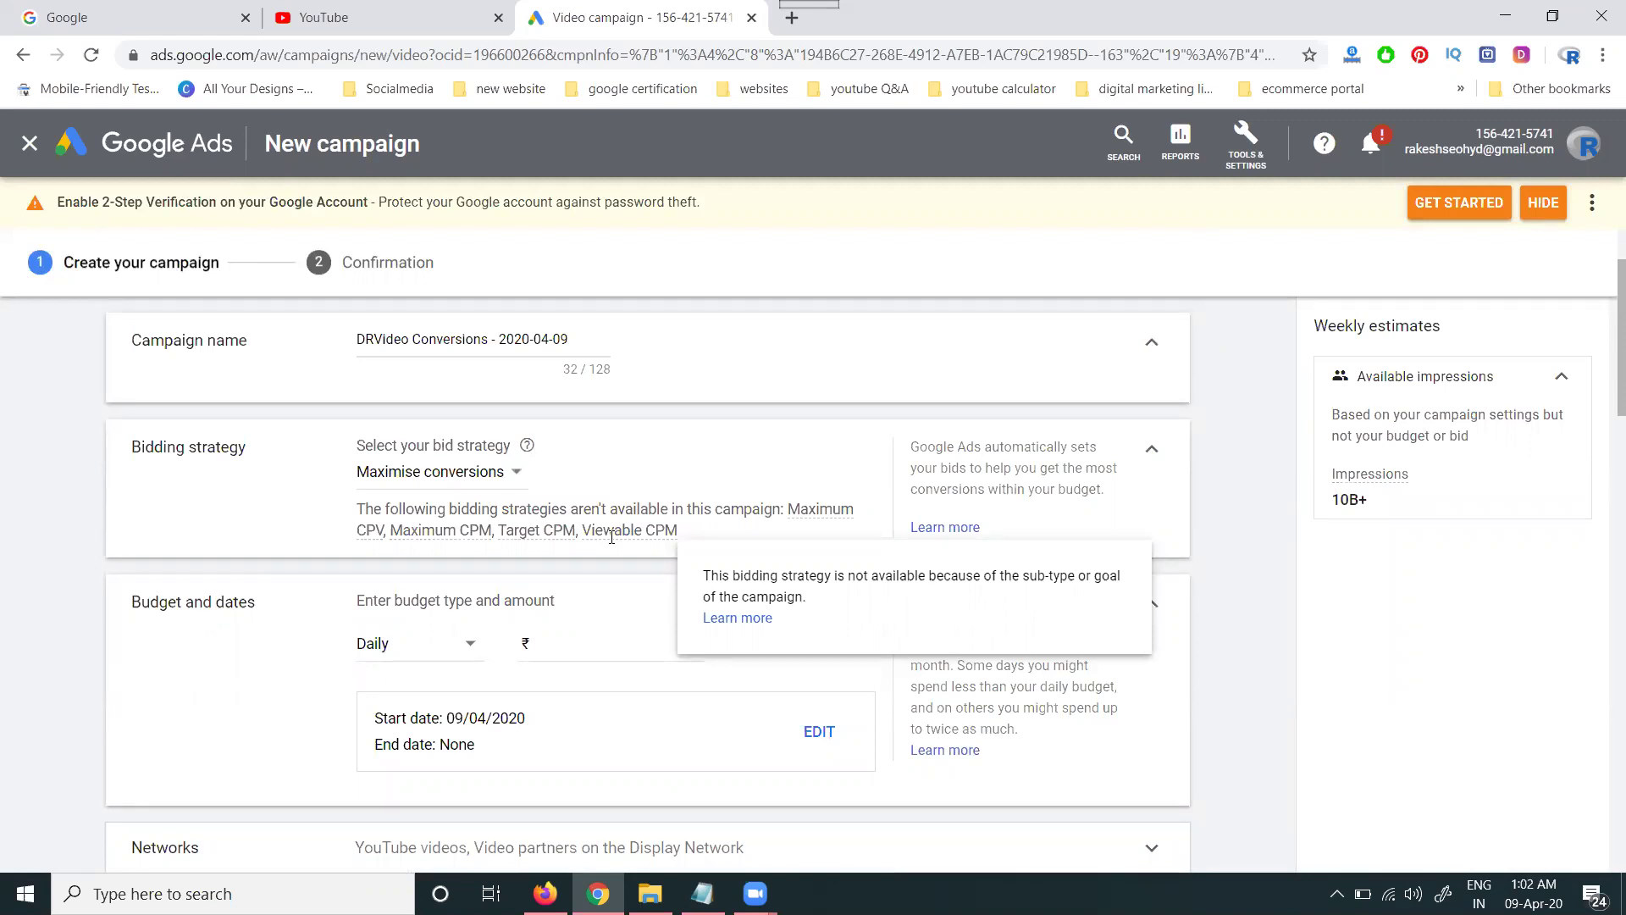
- Set a ₹2,000 campaign total budget with an end date of 12 April 2020
left_click(449, 646)
left_click(432, 701)
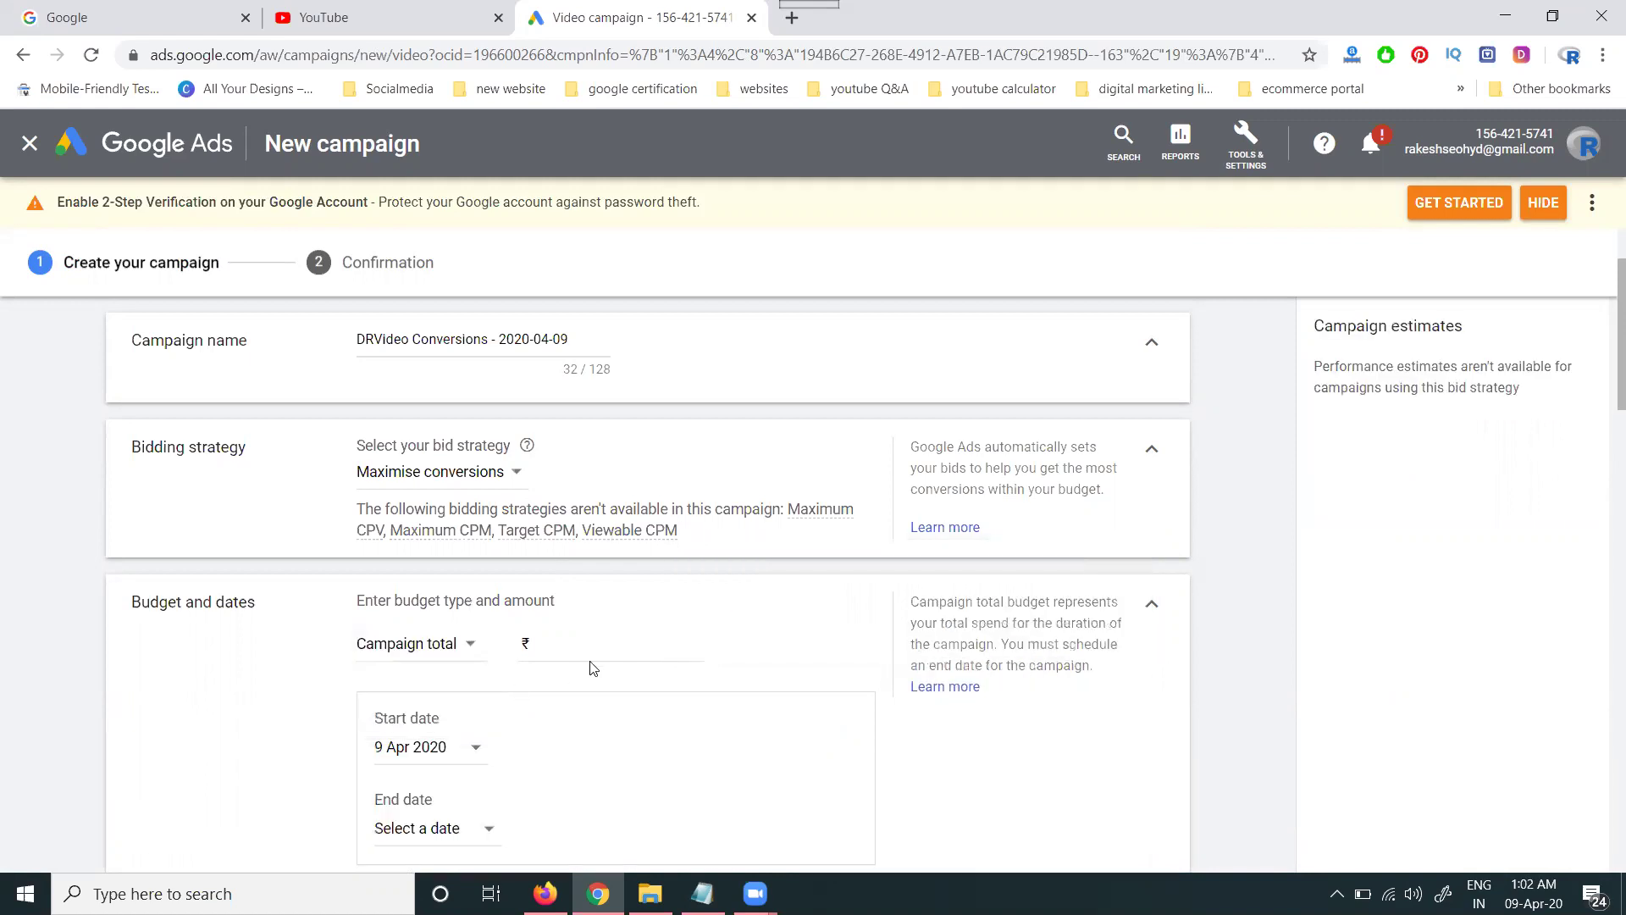
type("2000")
left_click(297, 708)
scroll(297, 708, "down", 3)
left_click(450, 563)
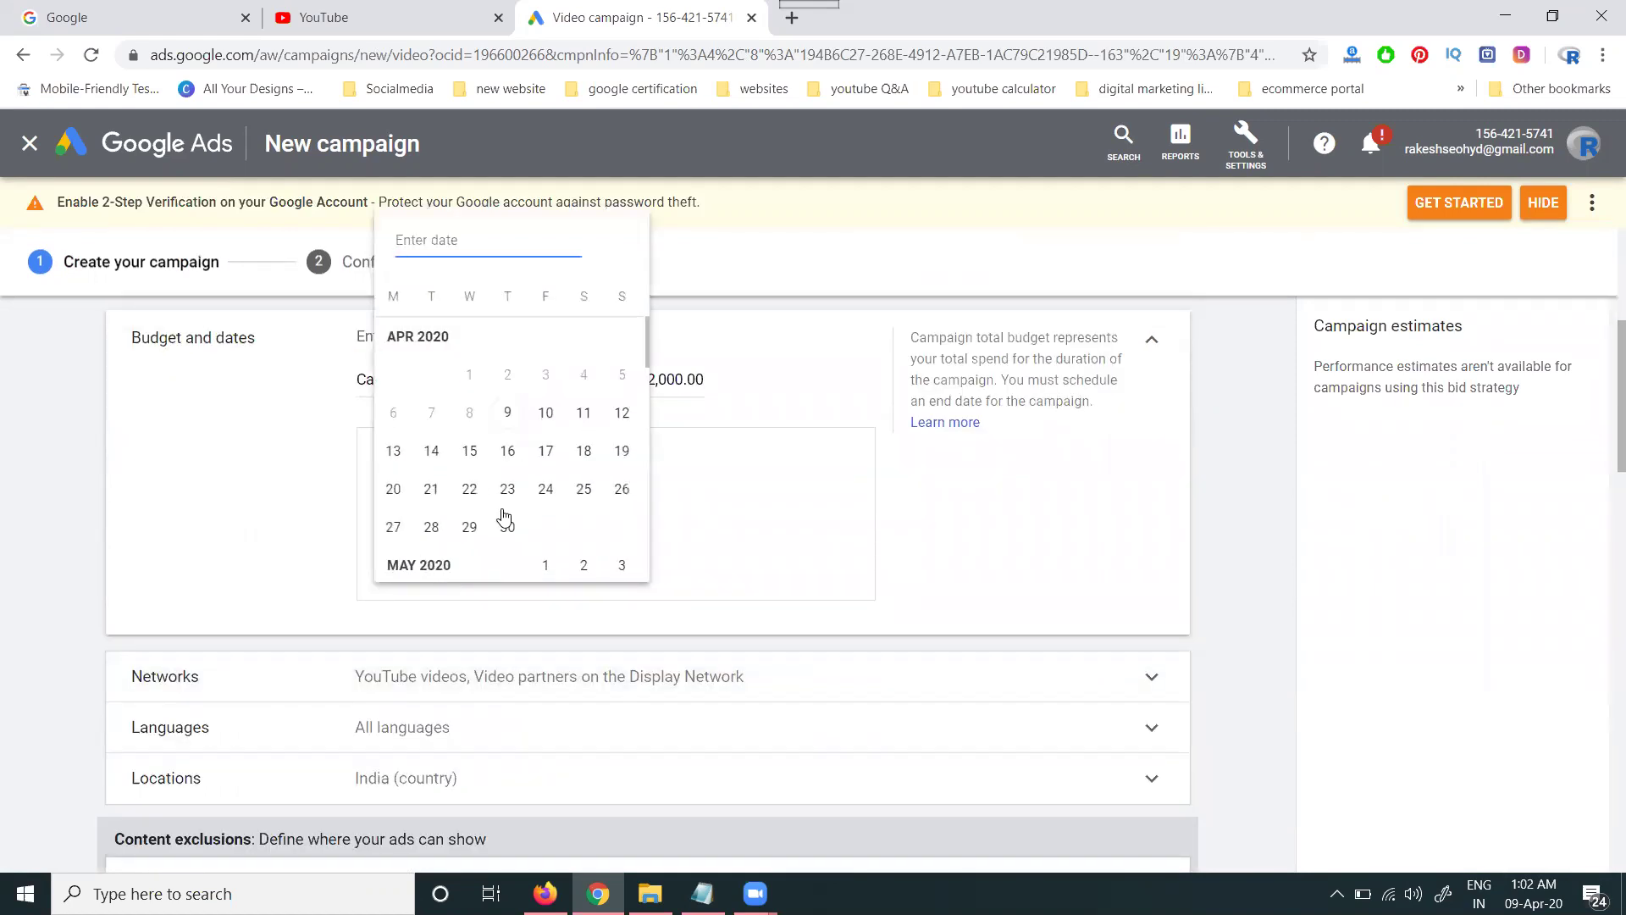
left_click(622, 413)
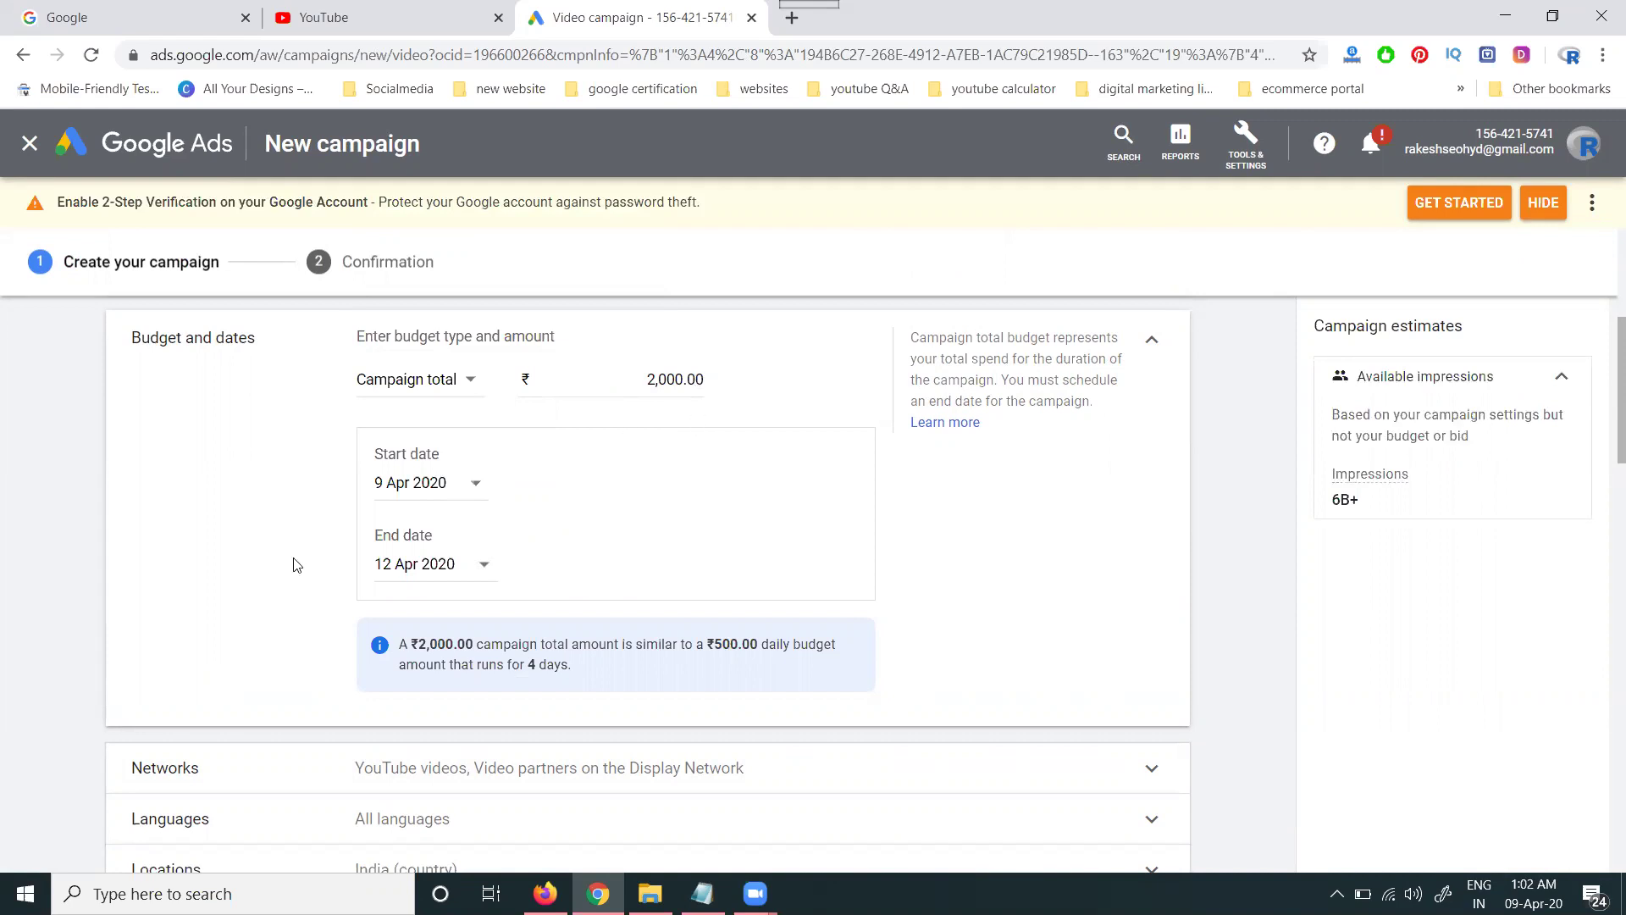
scroll(297, 565, "down", 3)
left_click(502, 505)
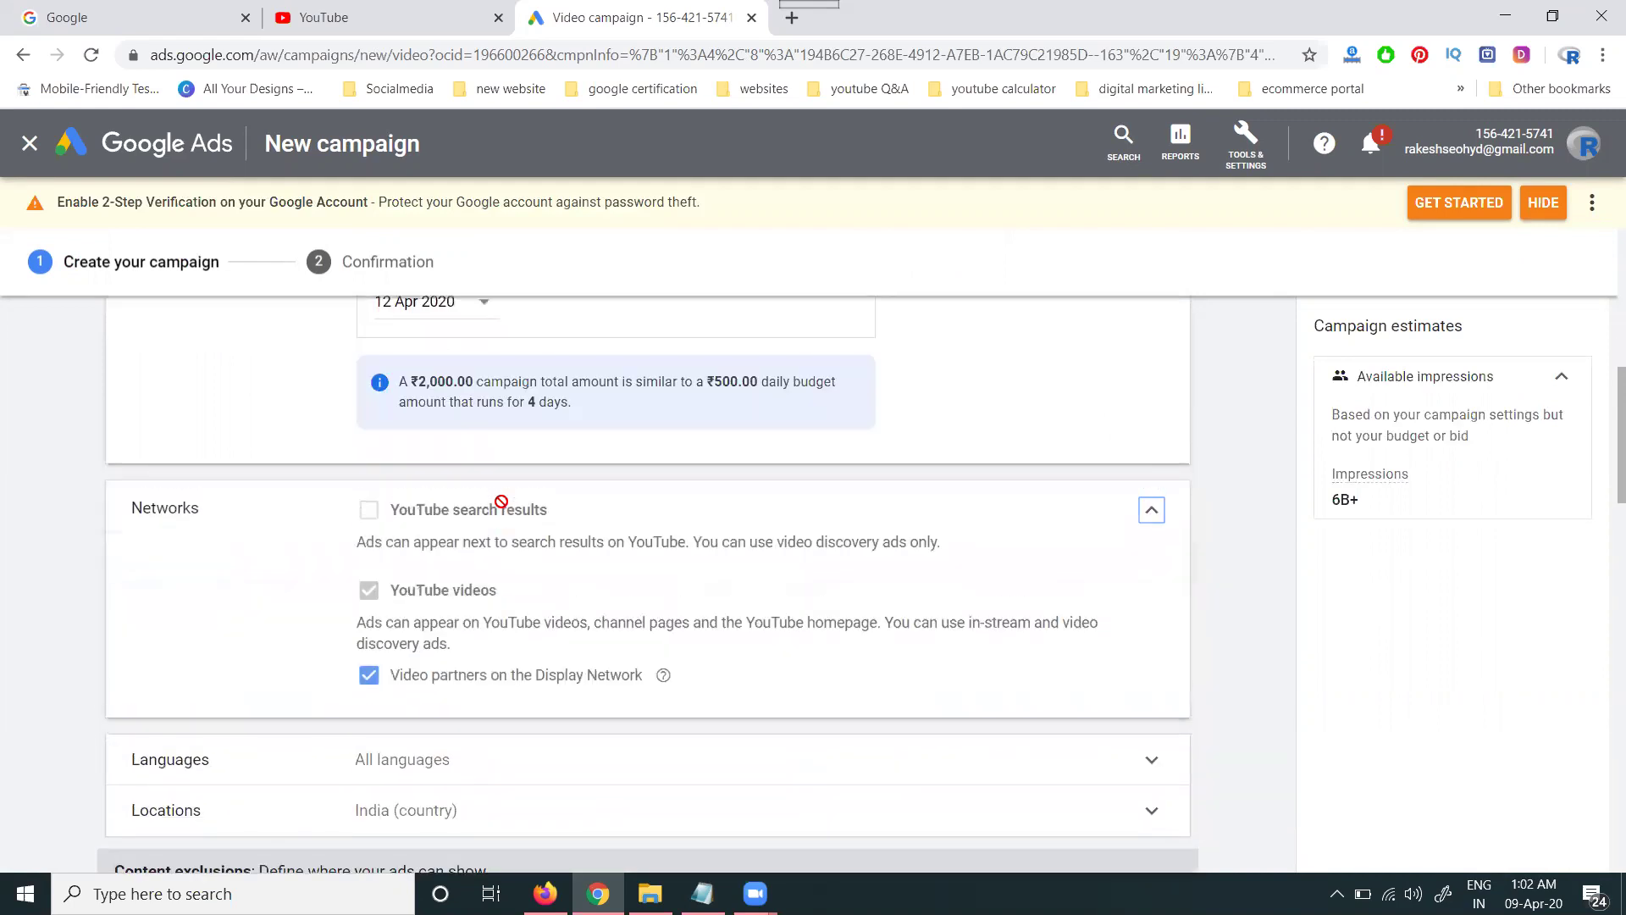
mouse_move(497, 557)
scroll(504, 640, "down", 5)
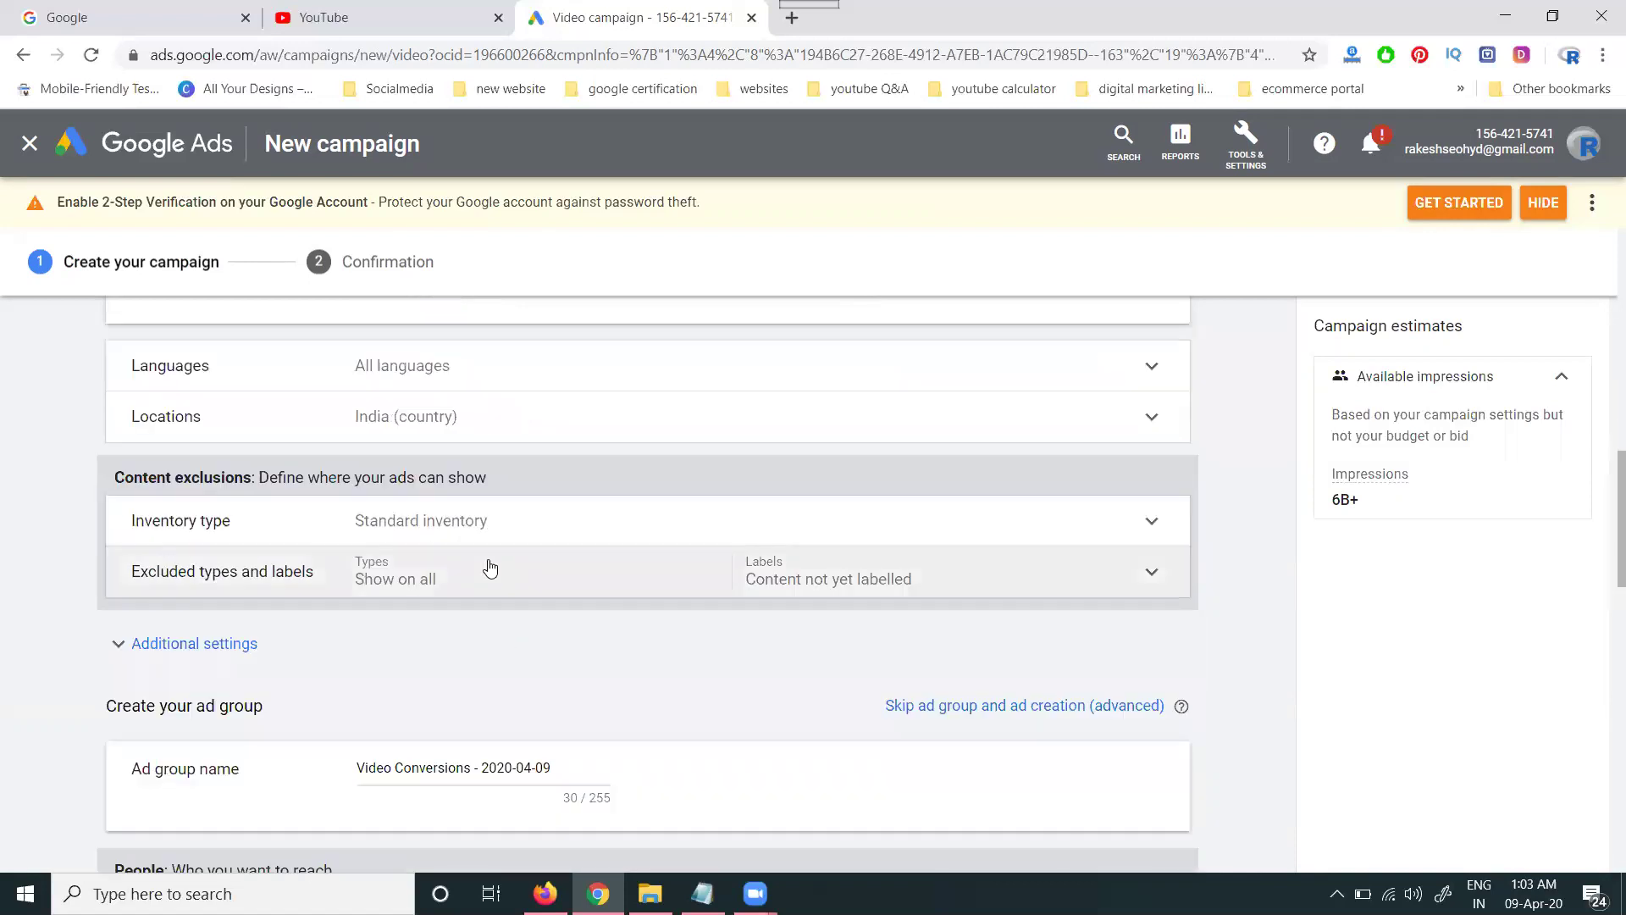
- Target English as the campaign language
left_click(466, 385)
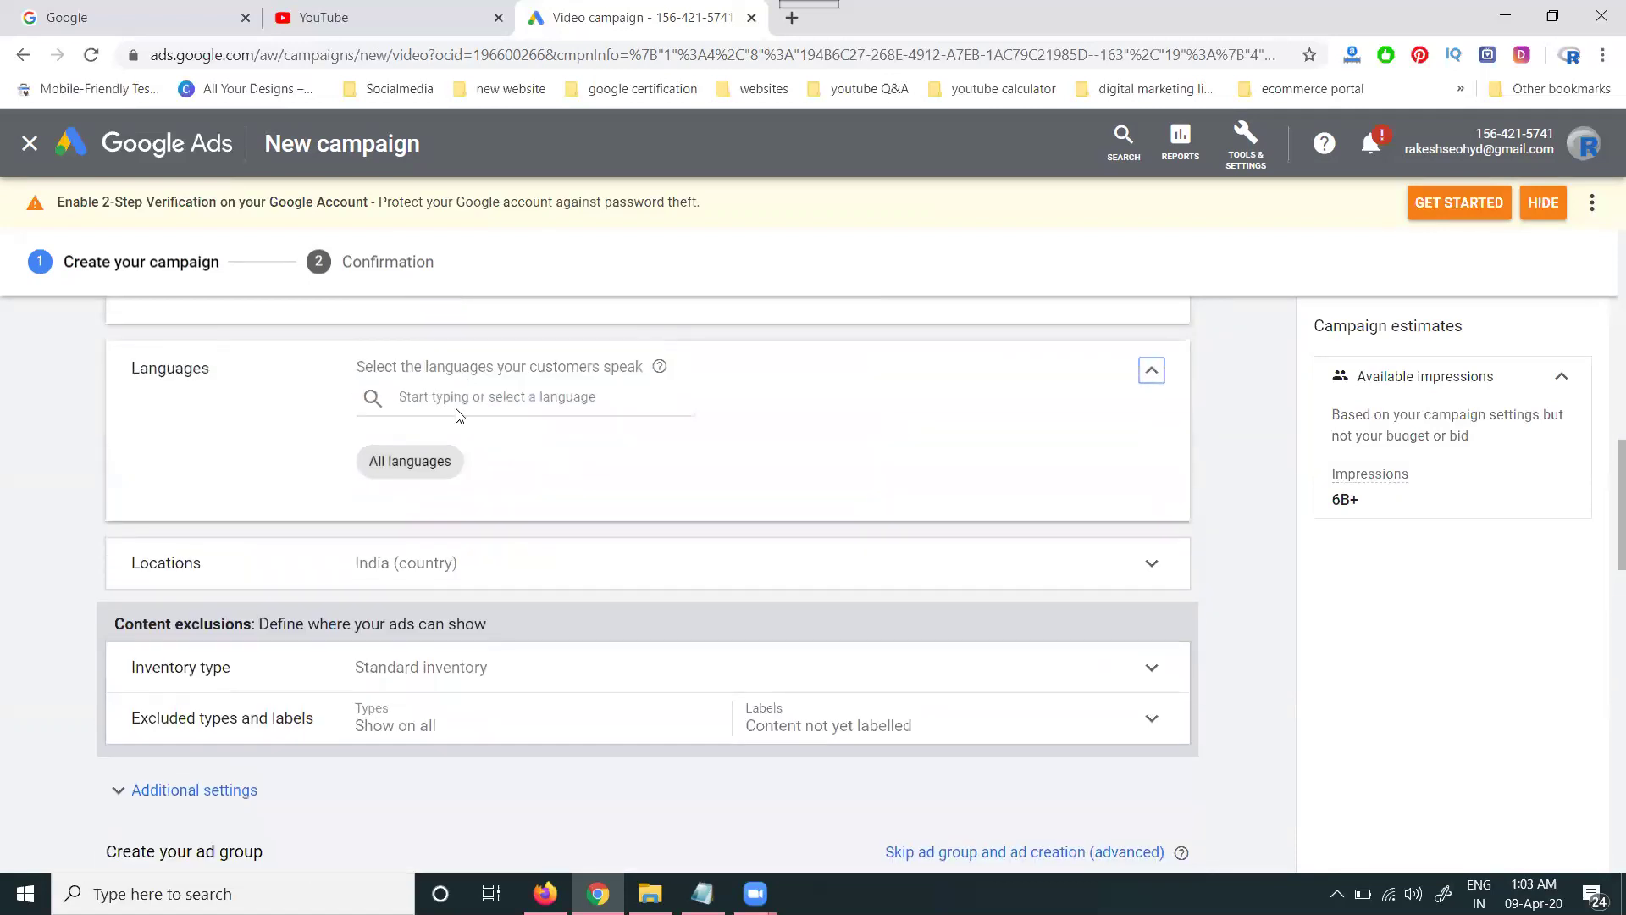
left_click(459, 404)
type("eng")
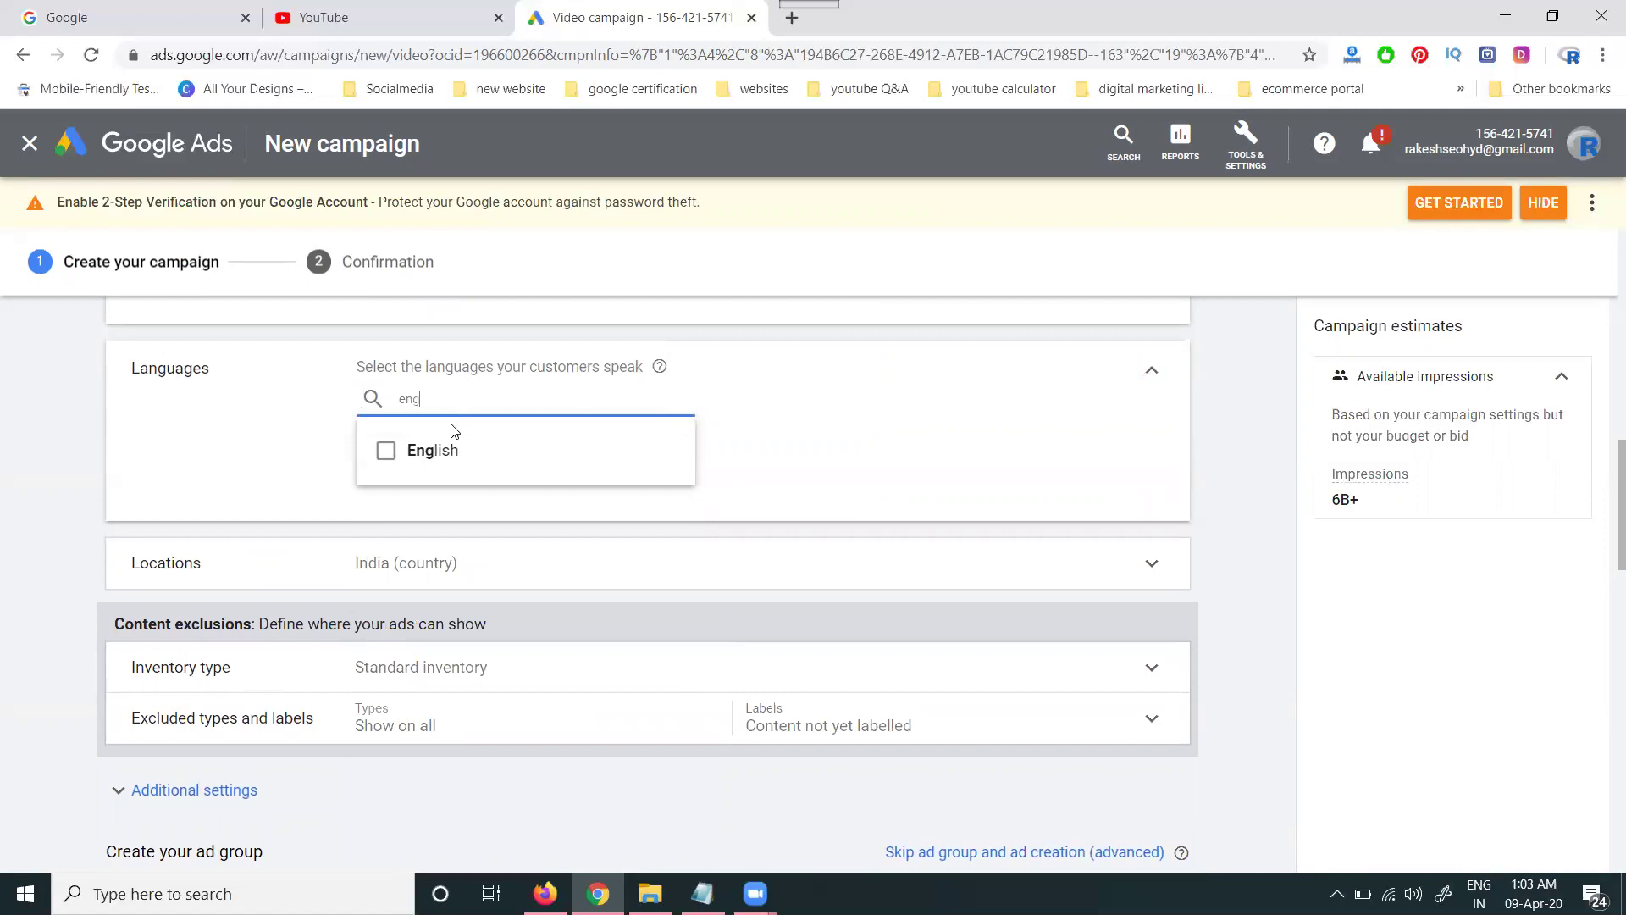
left_click(449, 453)
left_click(316, 481)
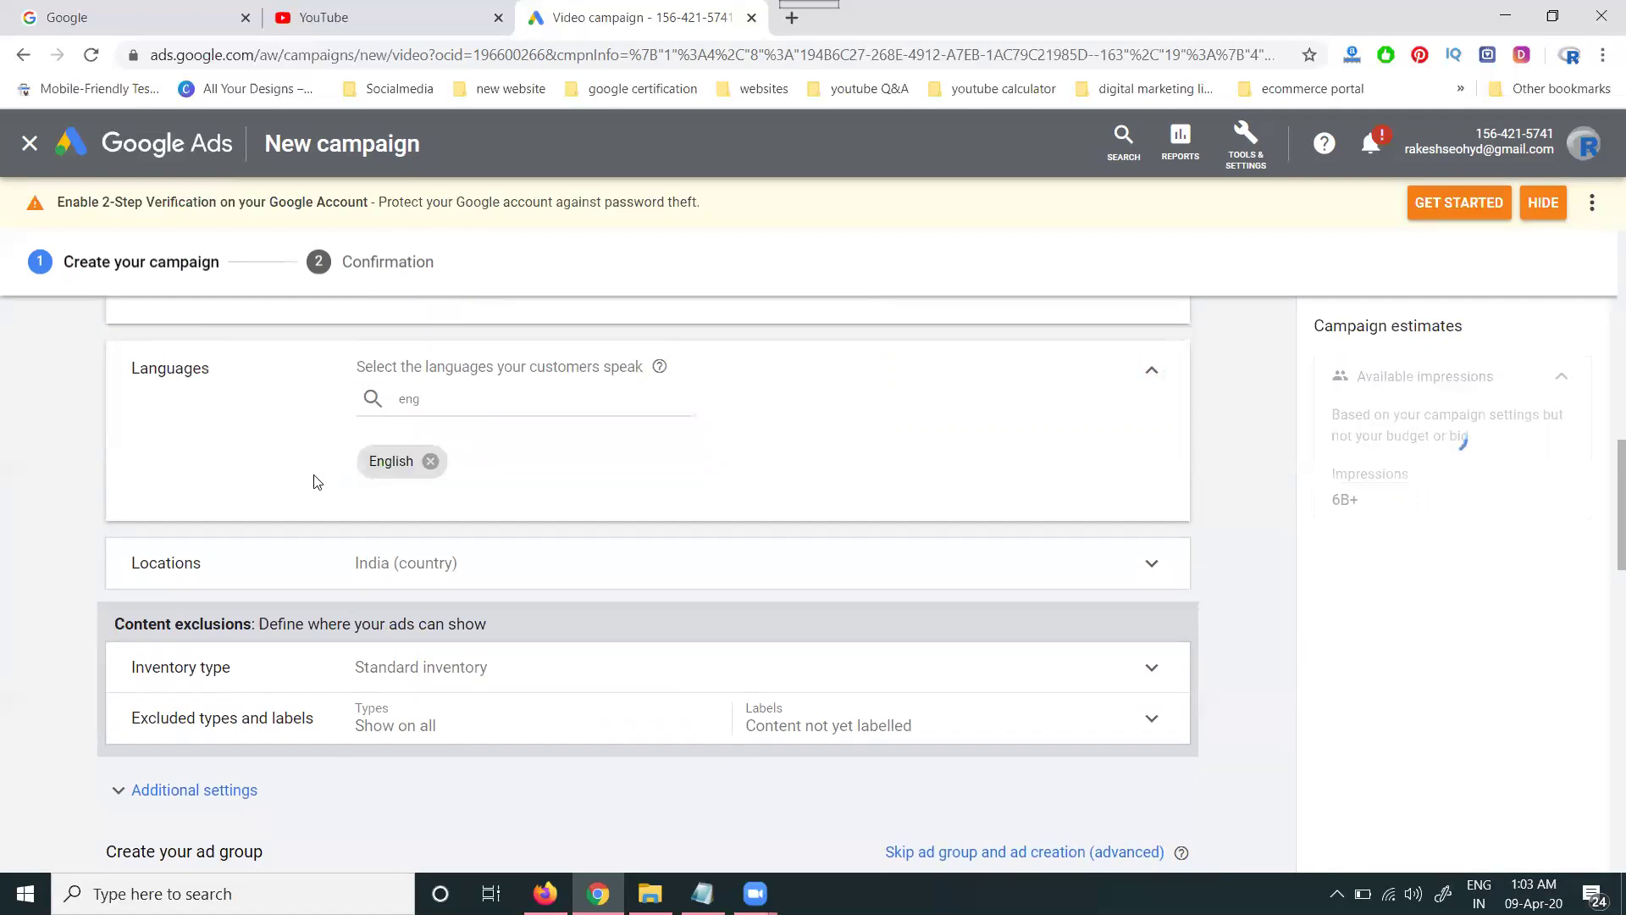
- Target Hyderabad, Telangana, India as the campaign location instead of all India
left_click(379, 567)
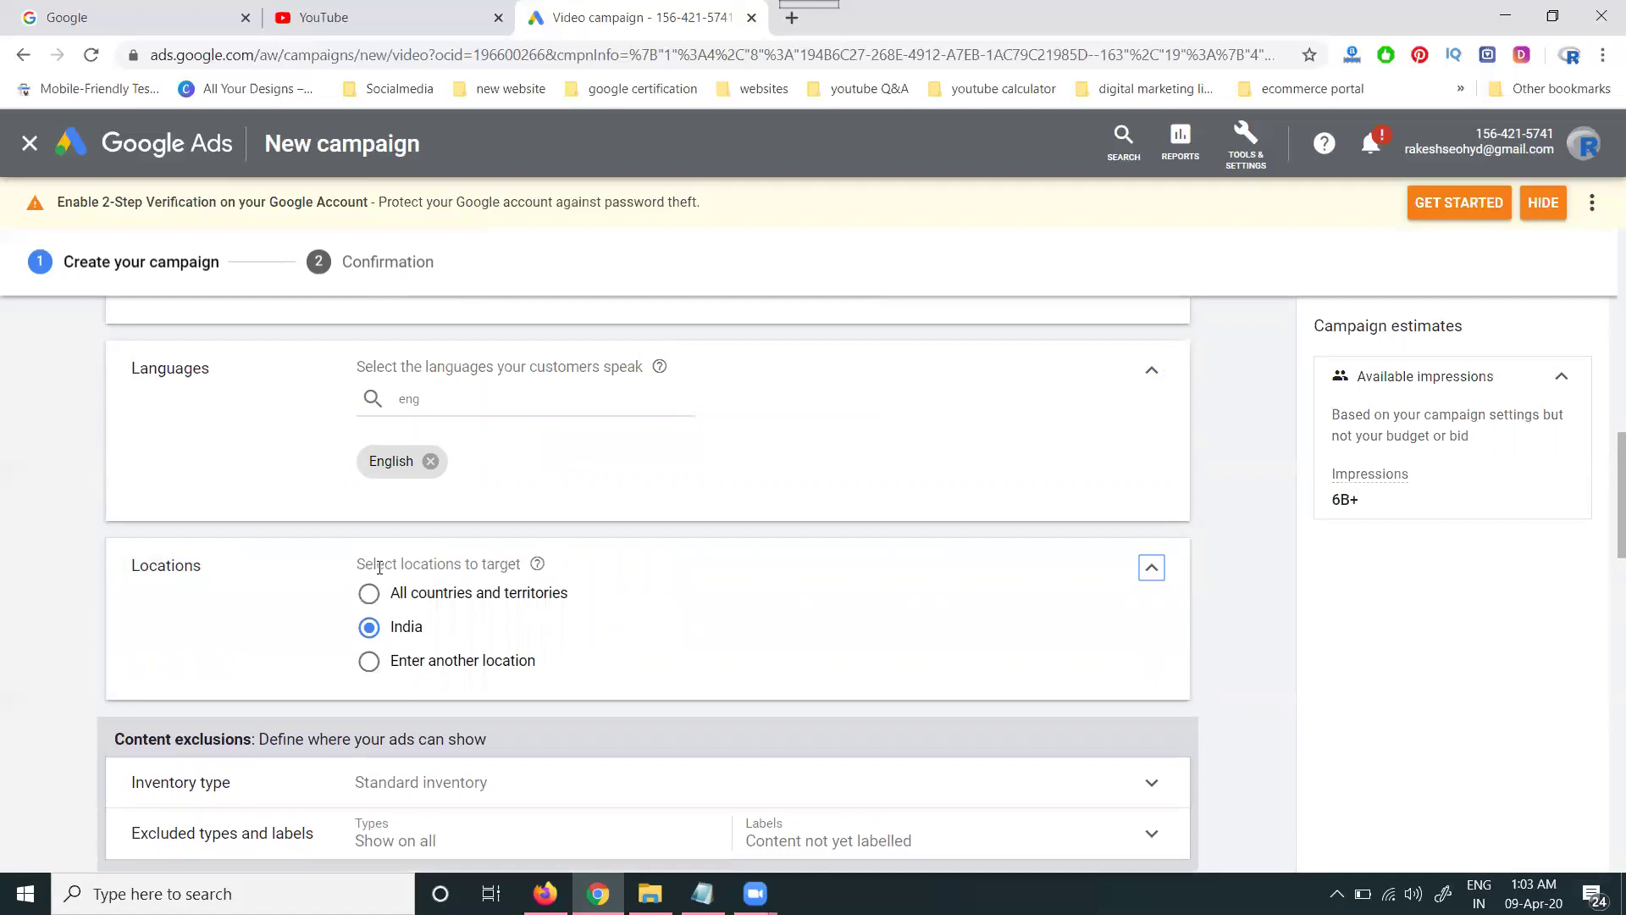
left_click(403, 659)
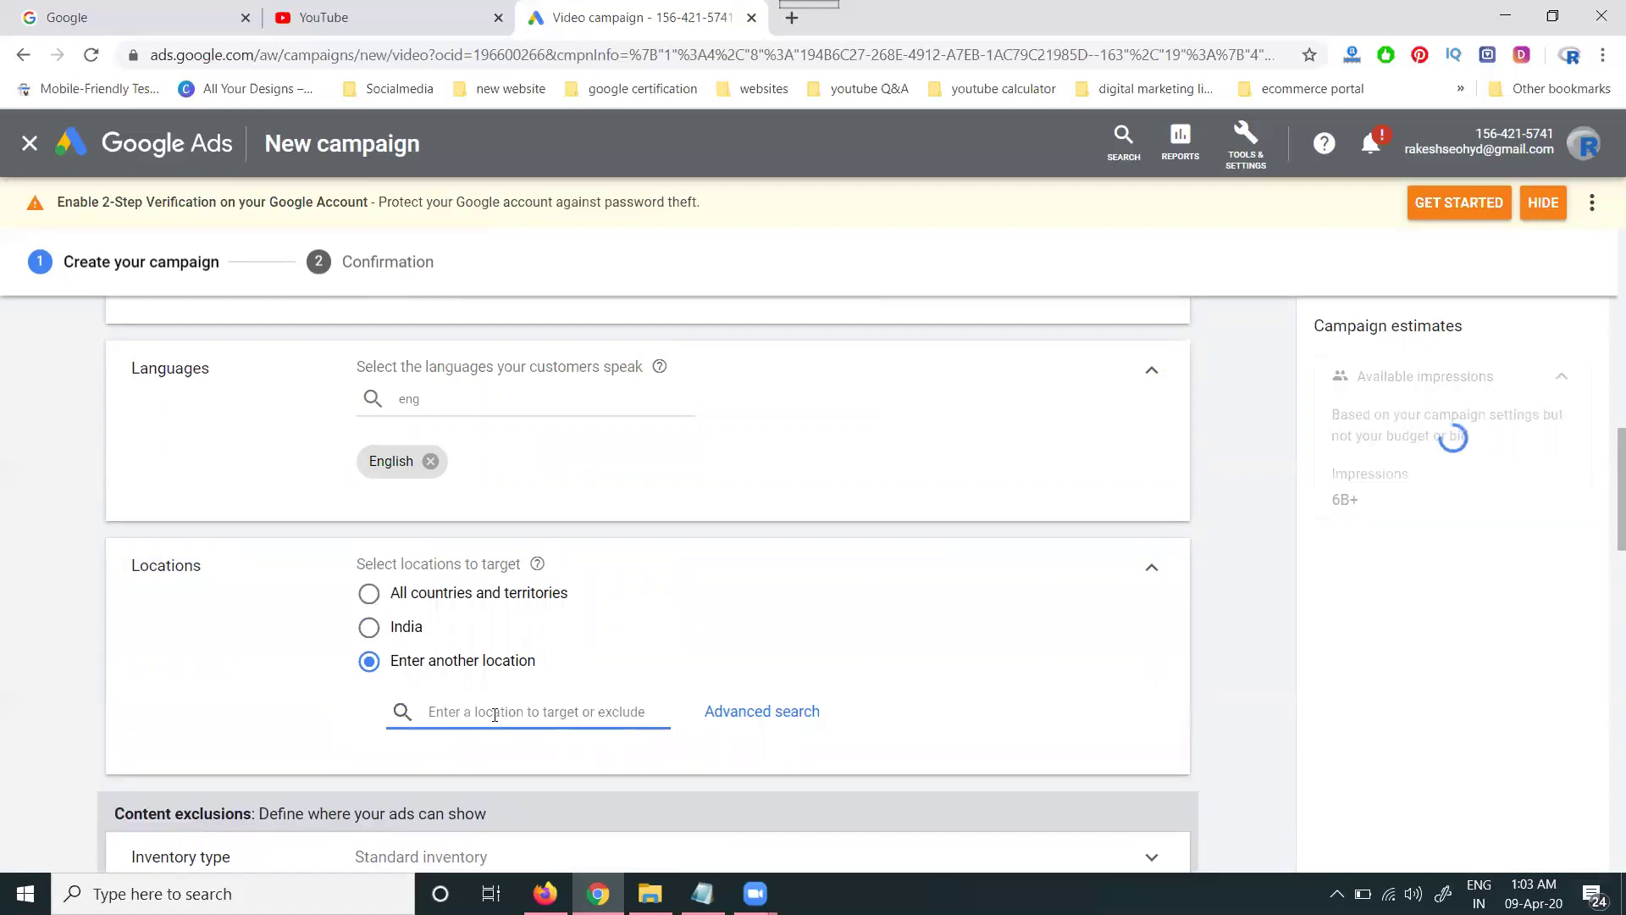
type("hyderabad")
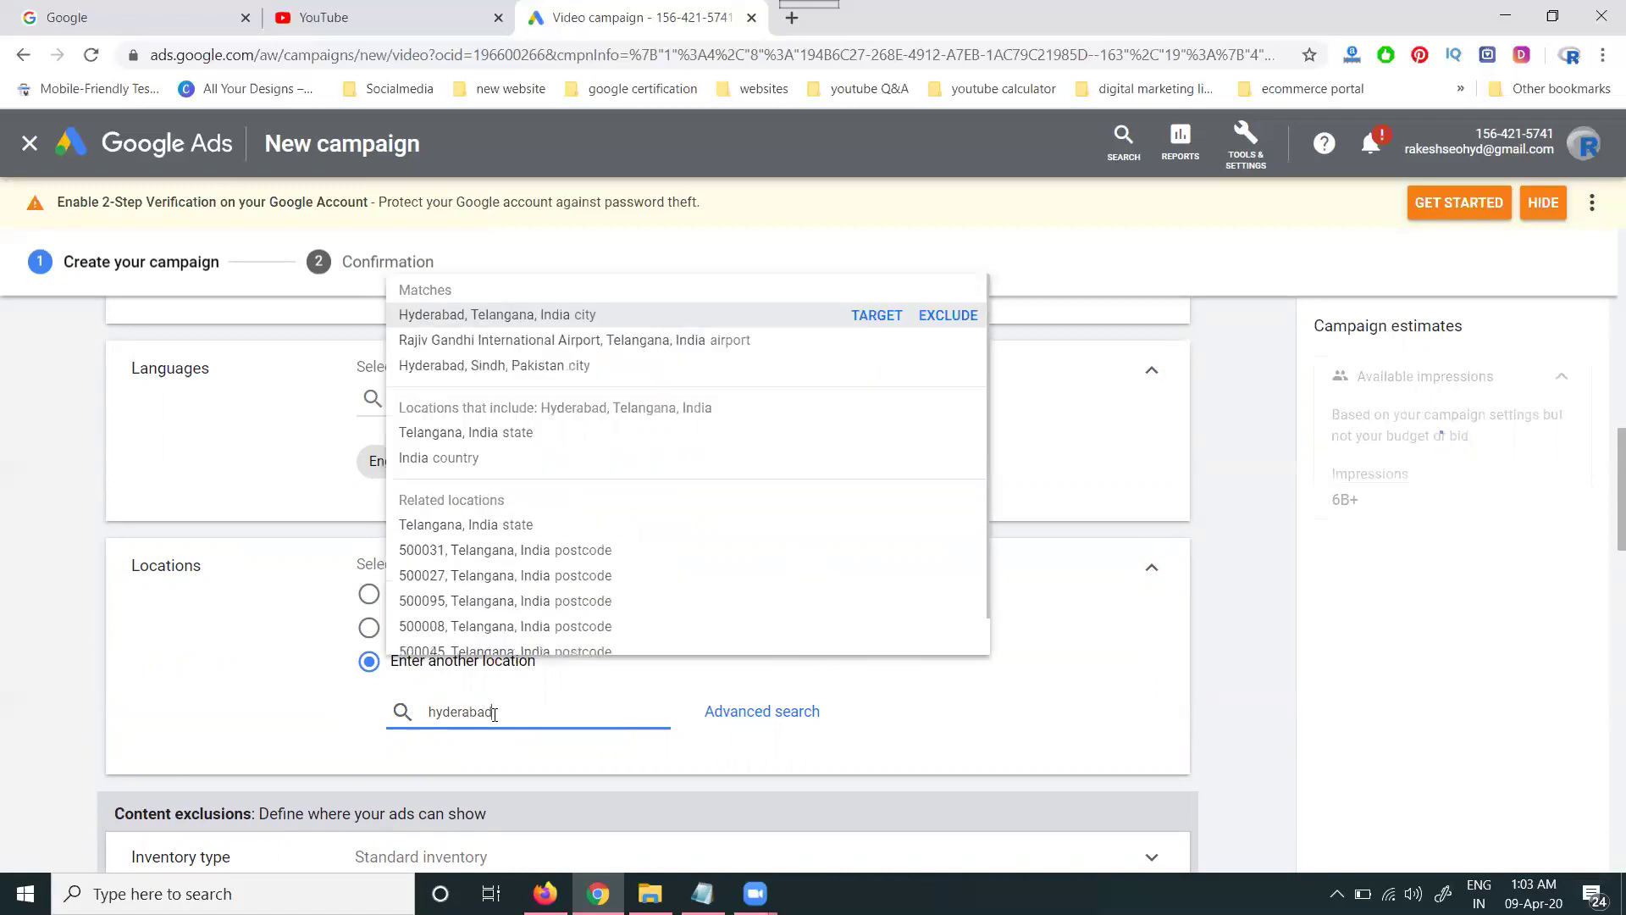
left_click(872, 316)
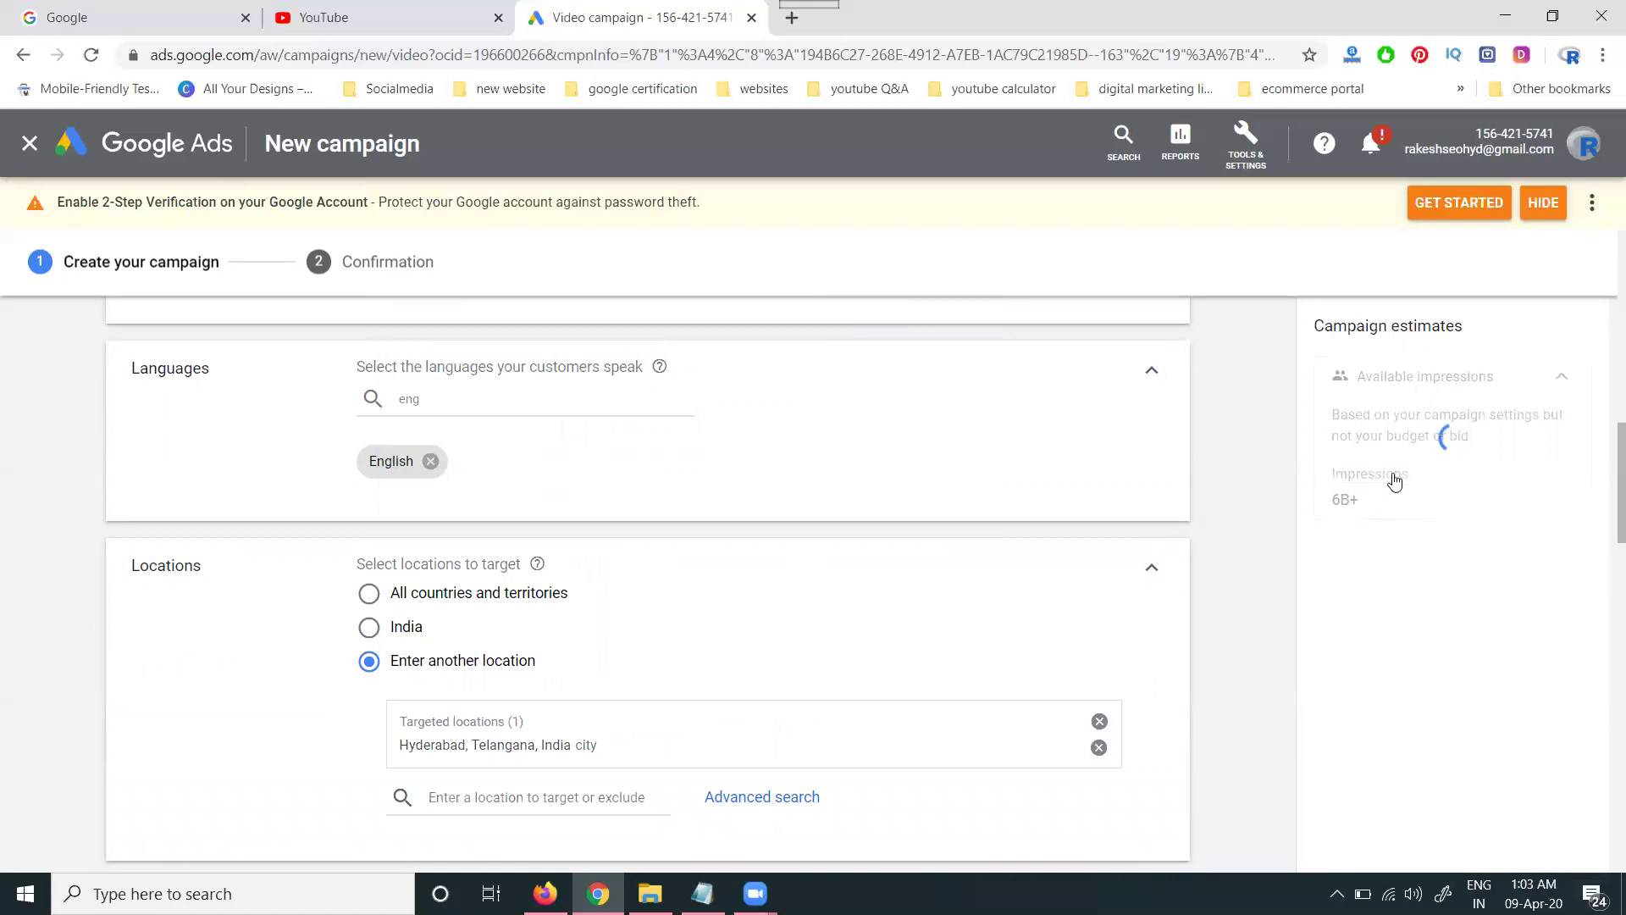
mouse_move(1364, 486)
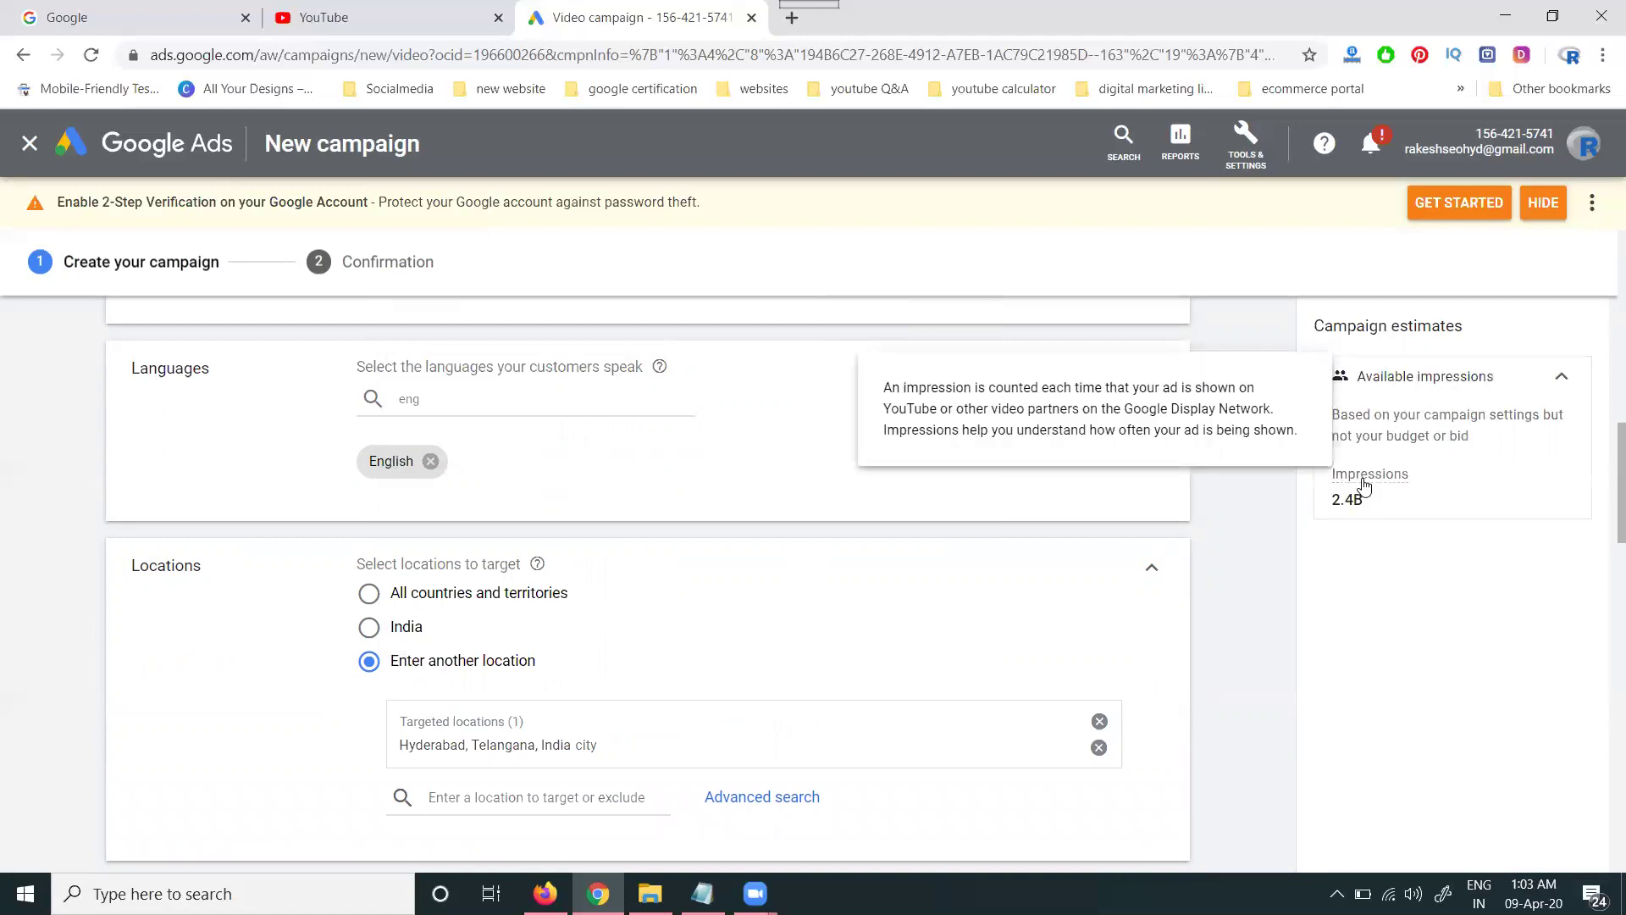
- Exclude unknown gender and the 55-64, 65+ and unknown age groups from demographics
scroll(262, 538, "down", 4)
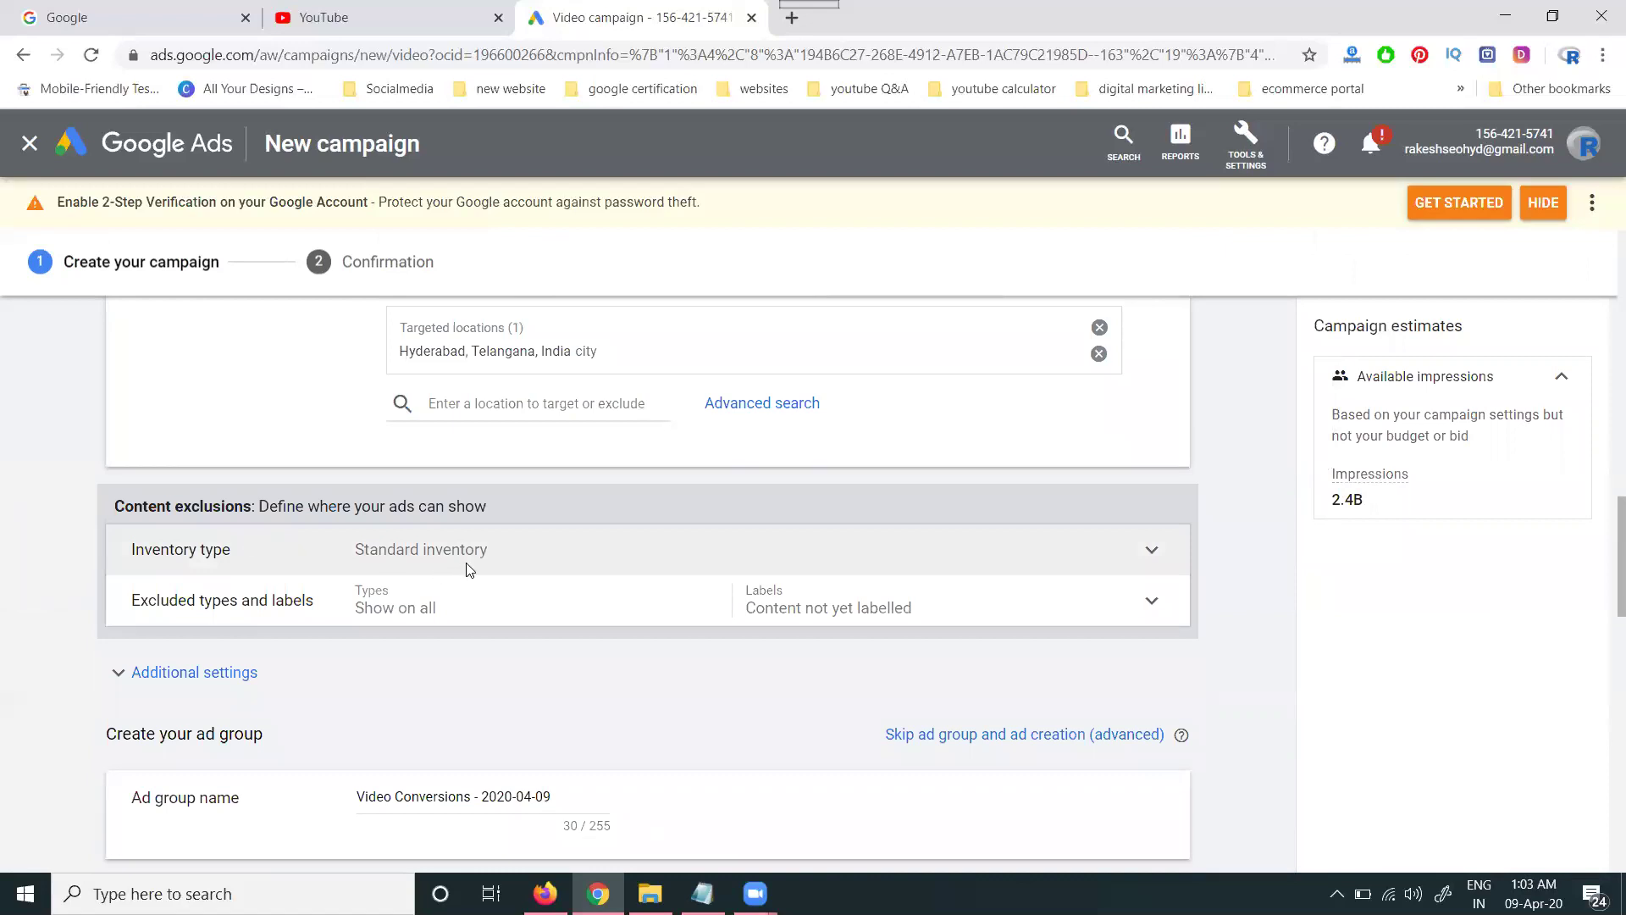
scroll(465, 571, "down", 1)
scroll(462, 538, "down", 1)
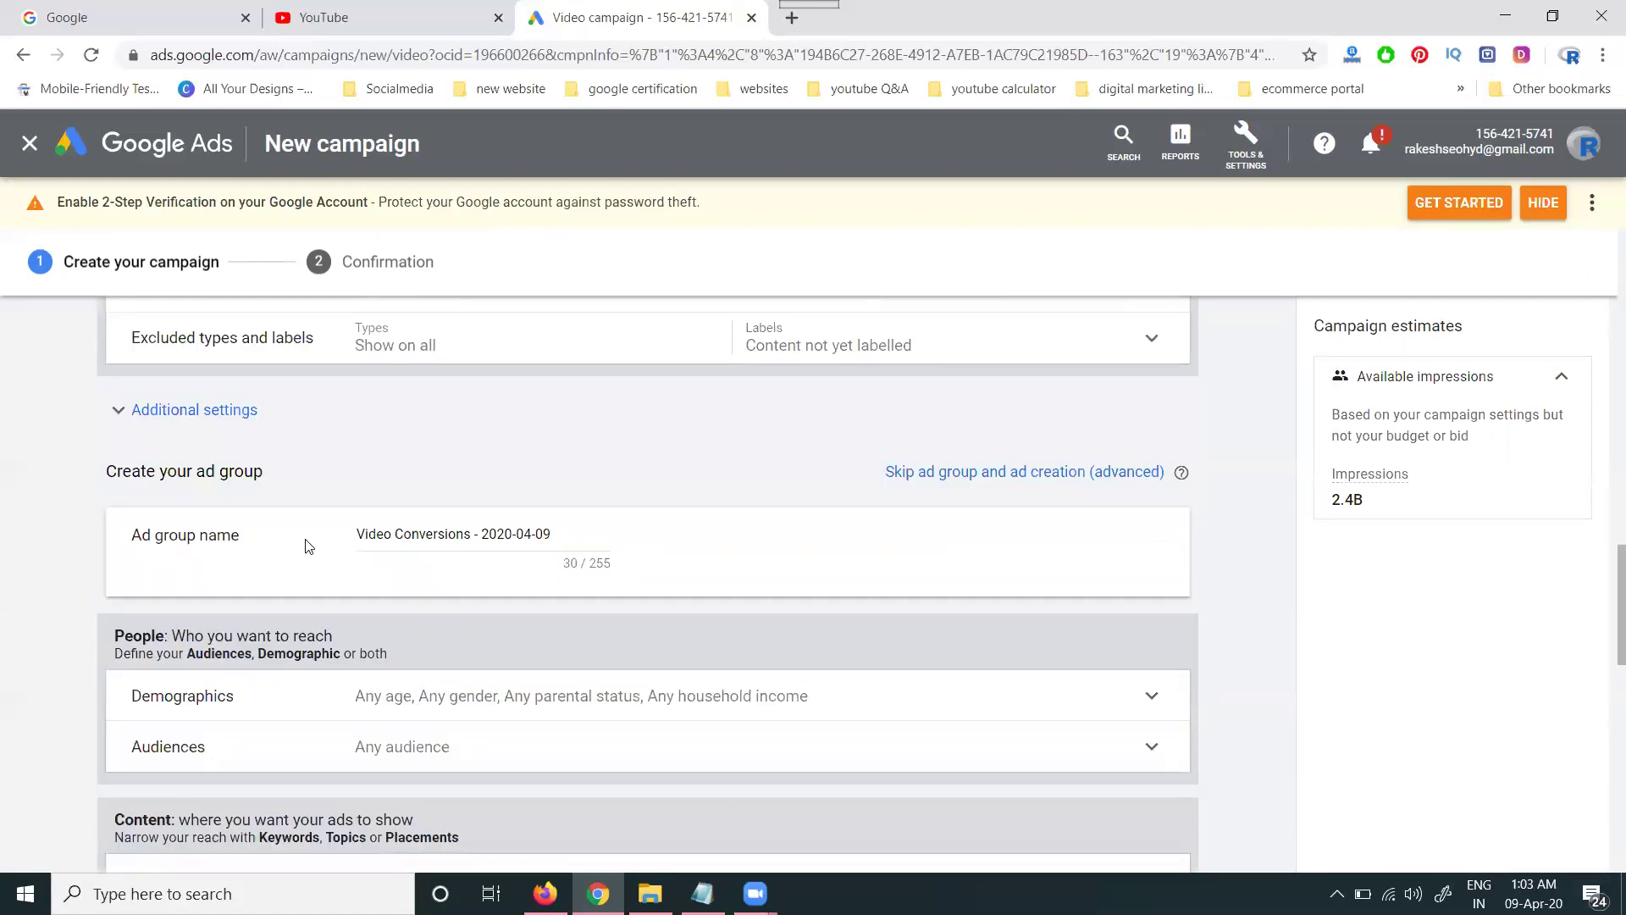
scroll(308, 542, "down", 4)
scroll(479, 479, "up", 1)
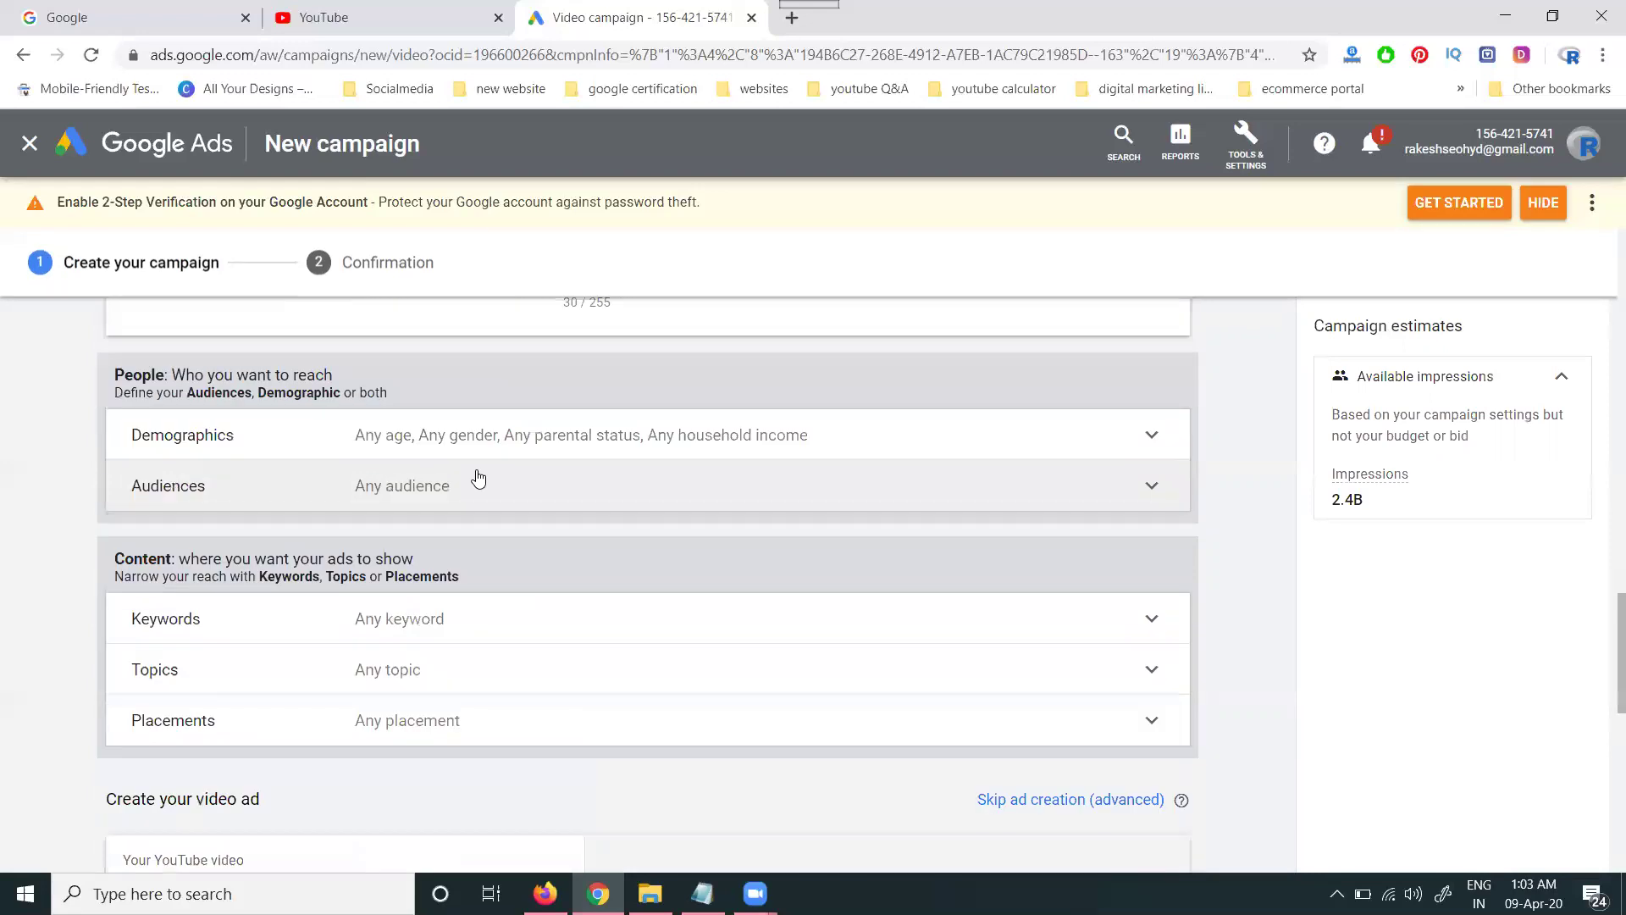
left_click(461, 449)
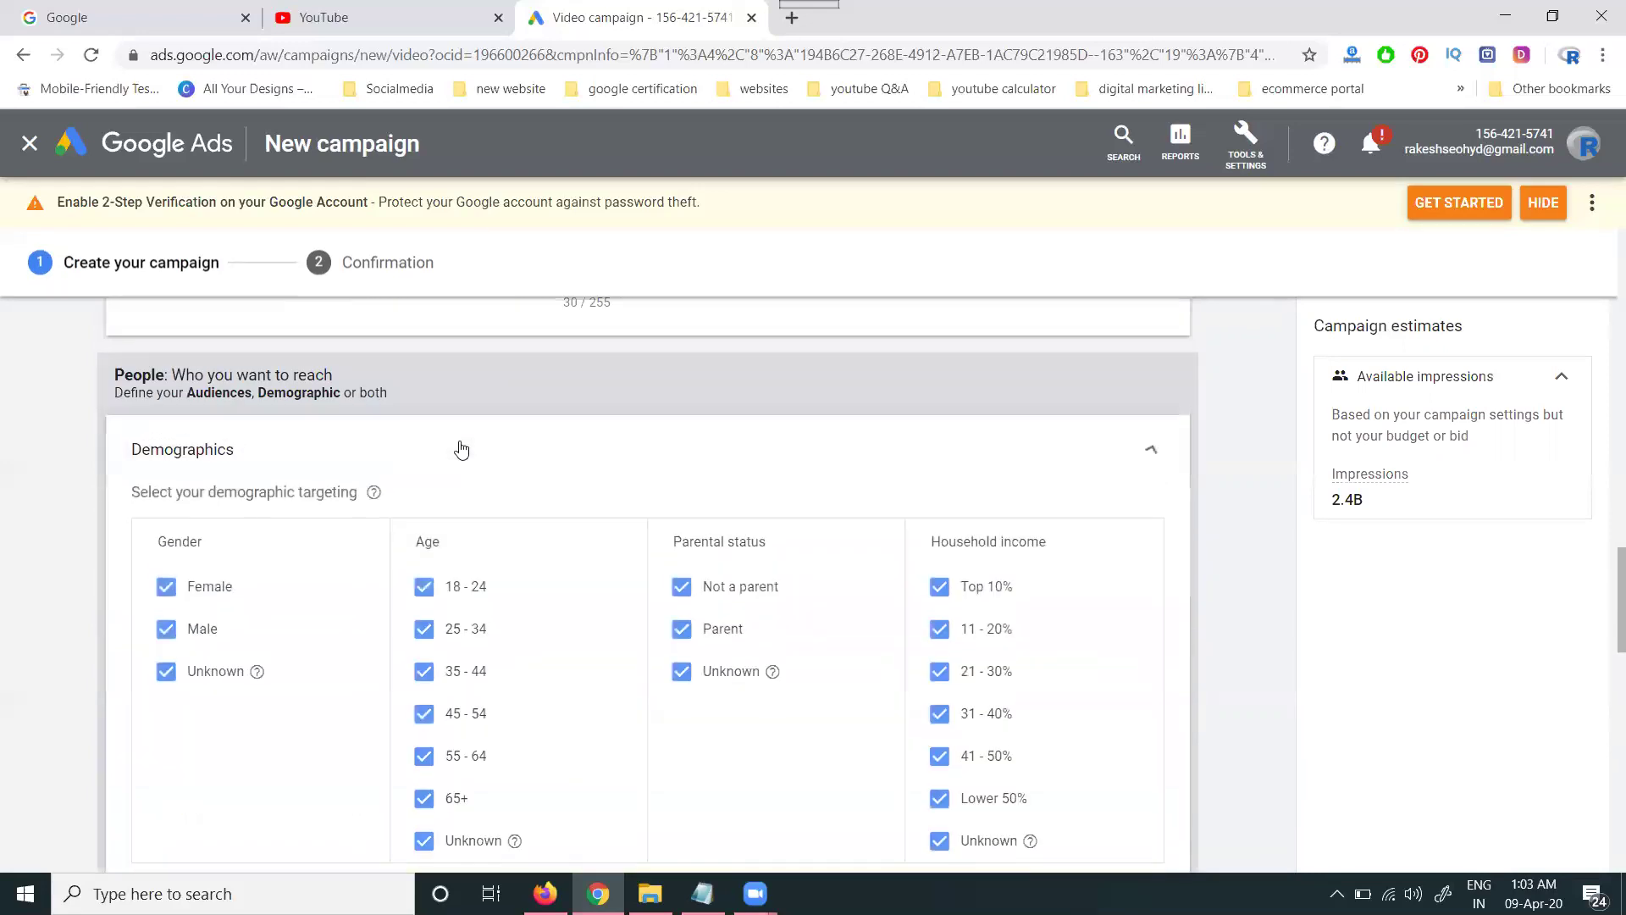
left_click(215, 674)
scroll(449, 687, "down", 2)
left_click(424, 711)
left_click(424, 668)
left_click(424, 627)
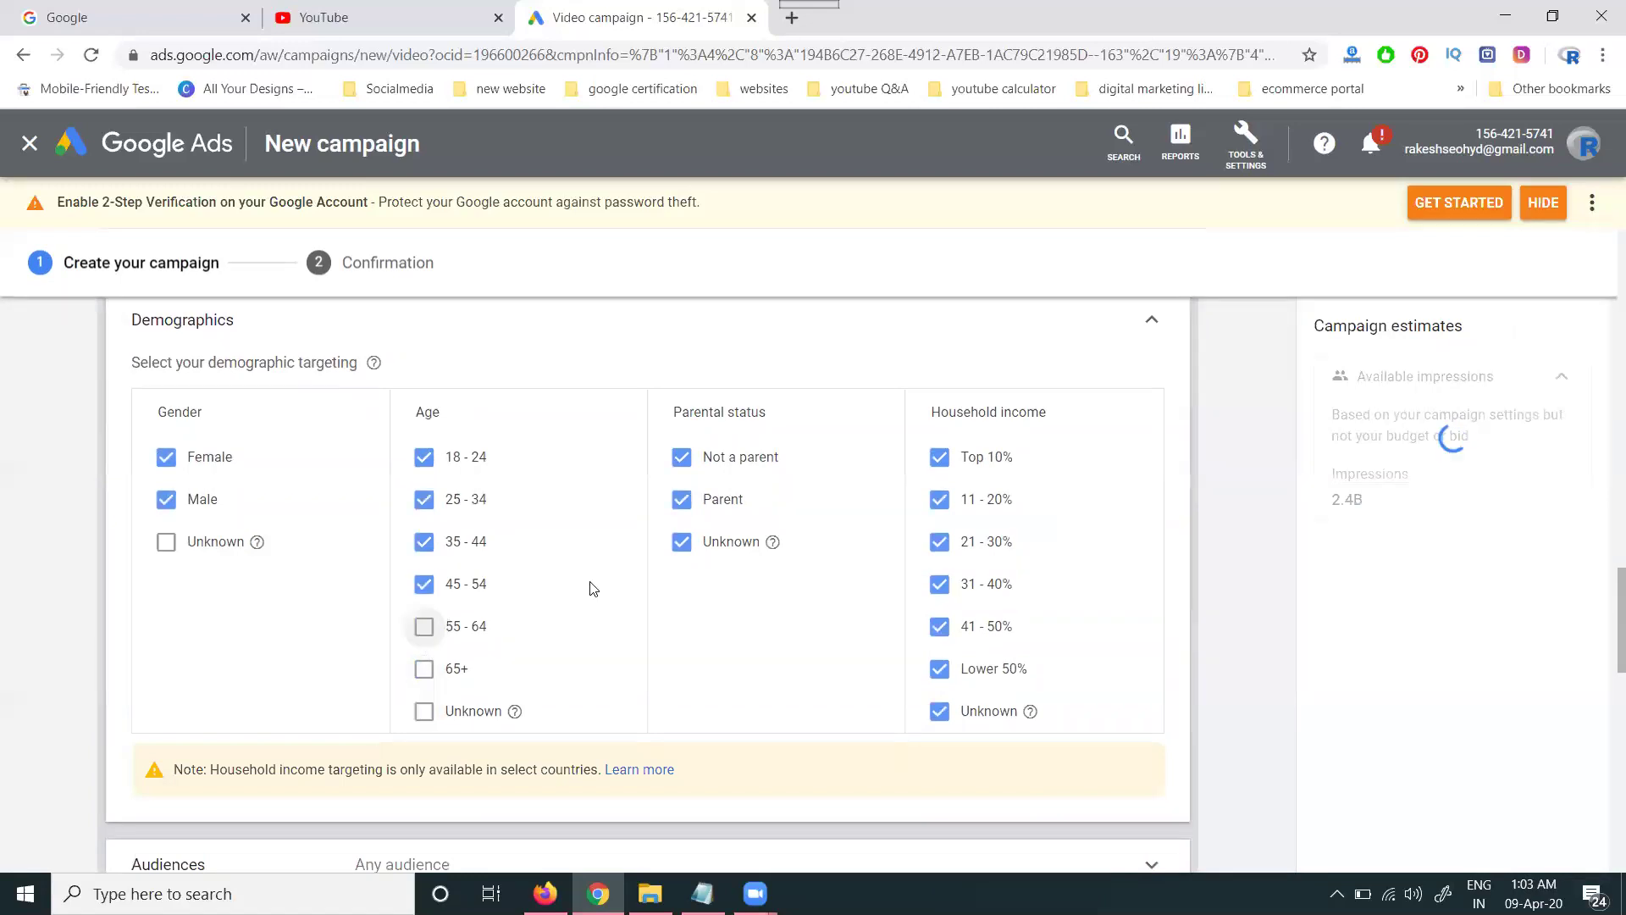
scroll(1158, 421, "up", 2)
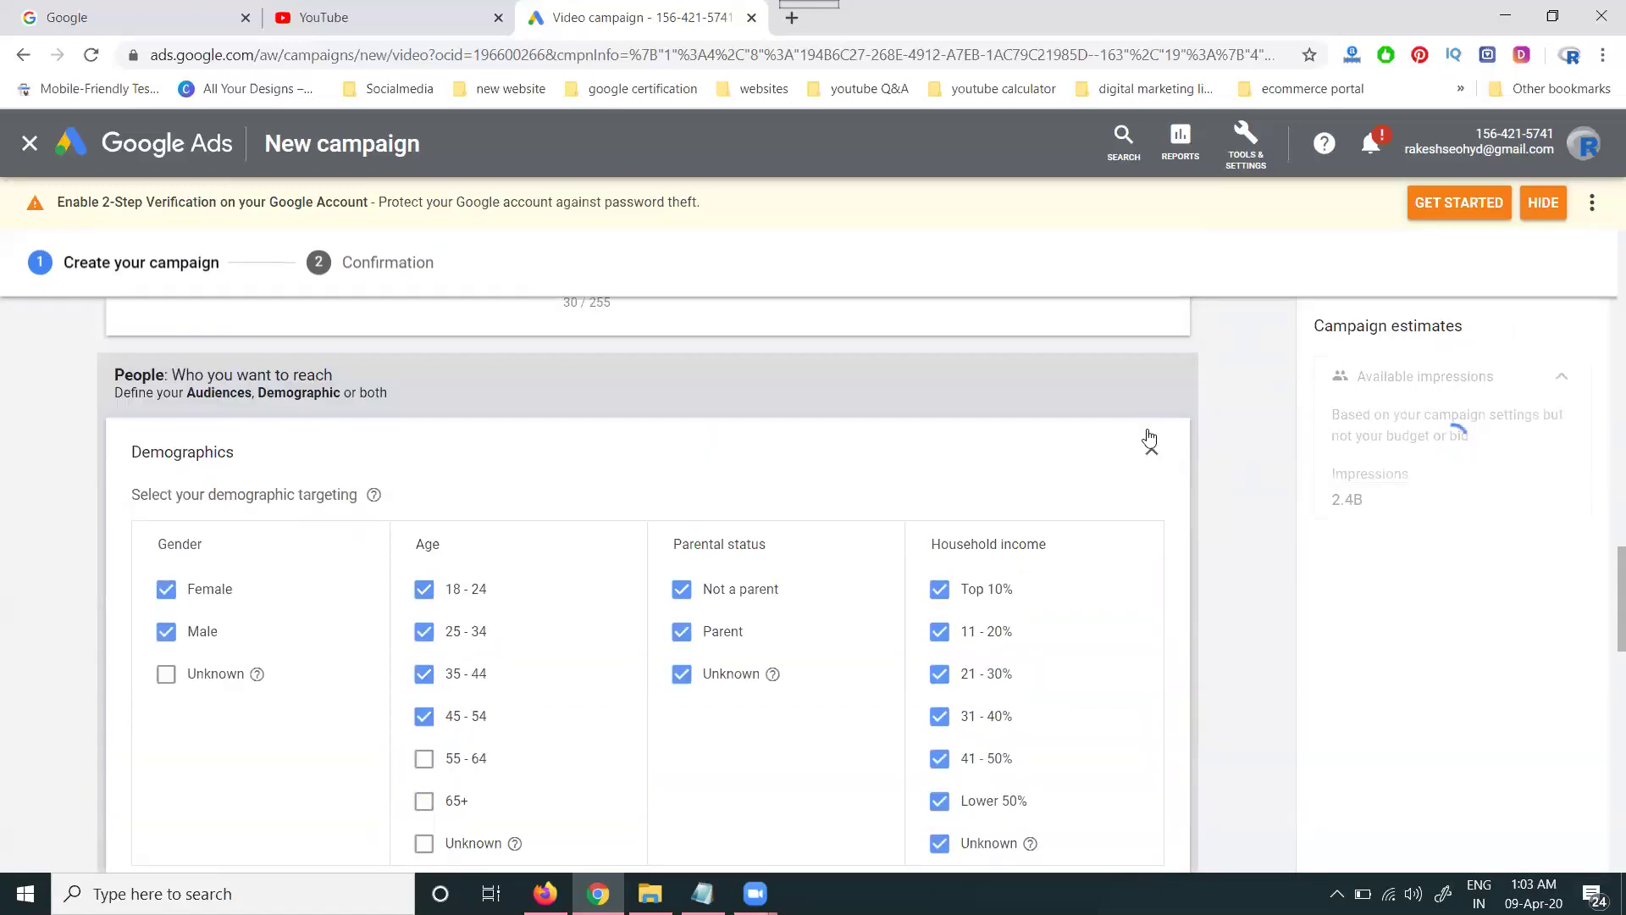
left_click(1151, 448)
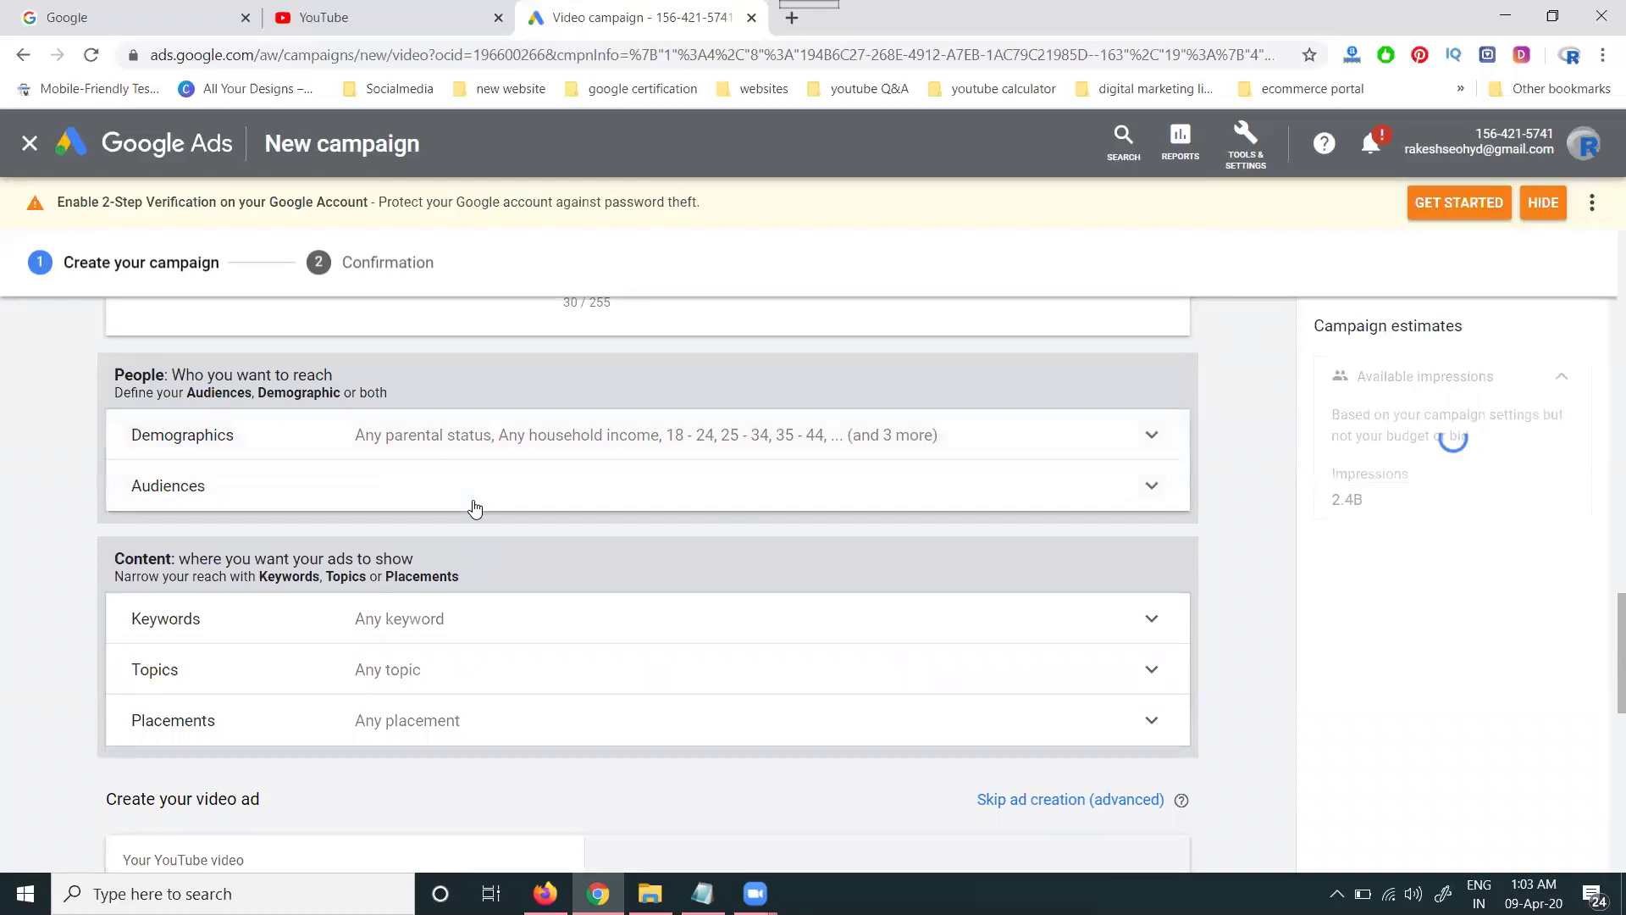
- Browse audience ideas and categories, leaving audiences at any audience
left_click(474, 508)
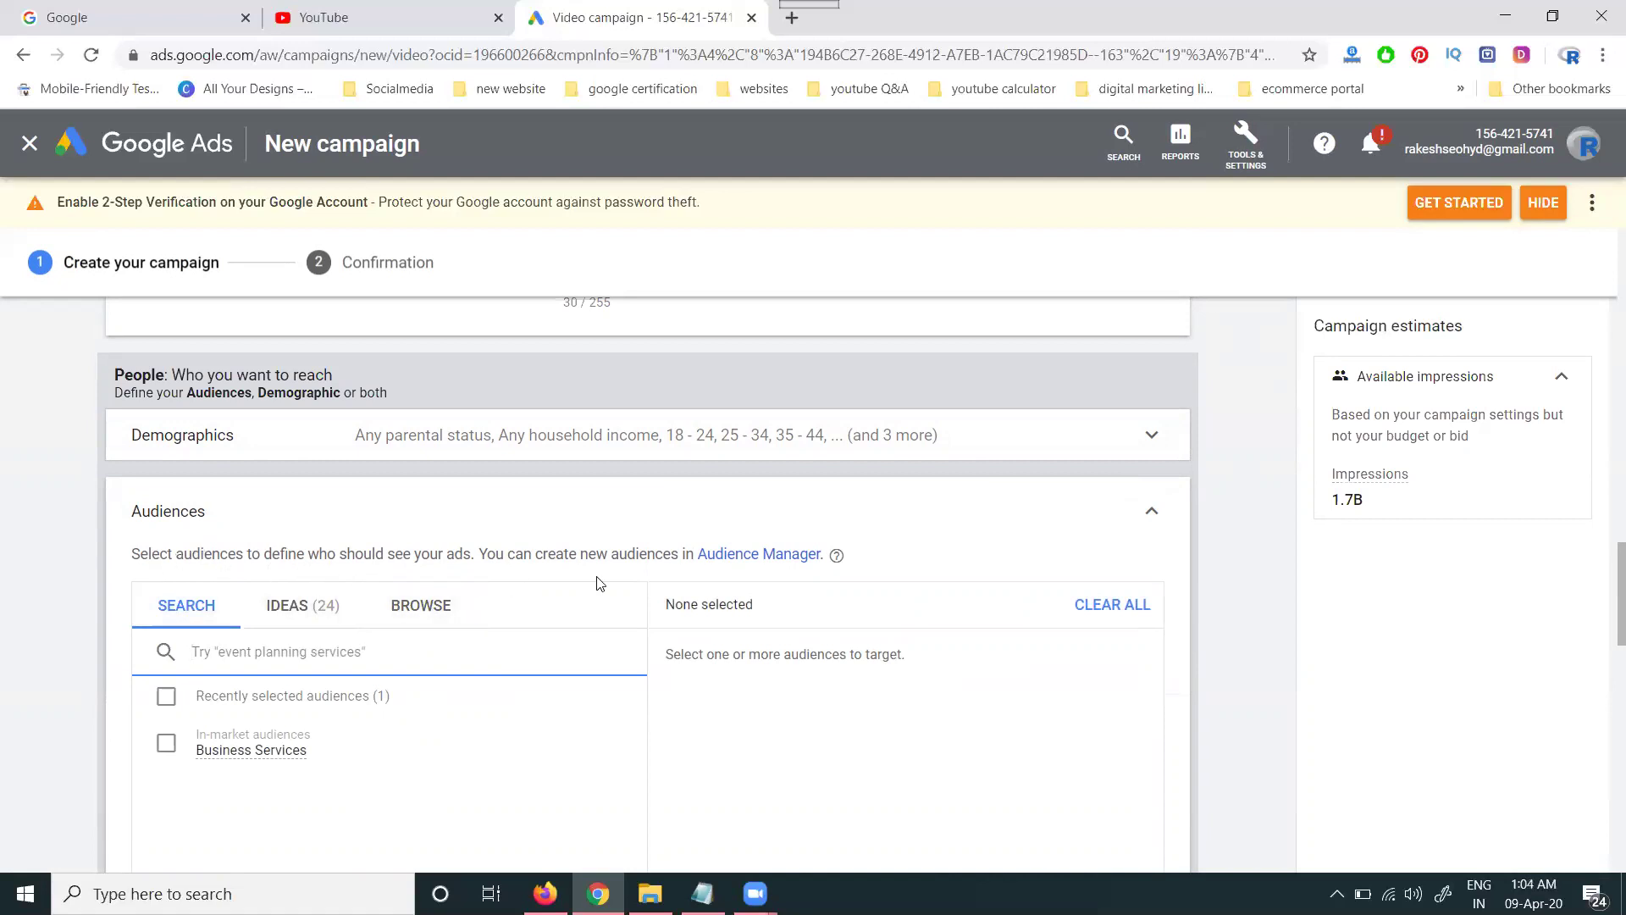
left_click(323, 611)
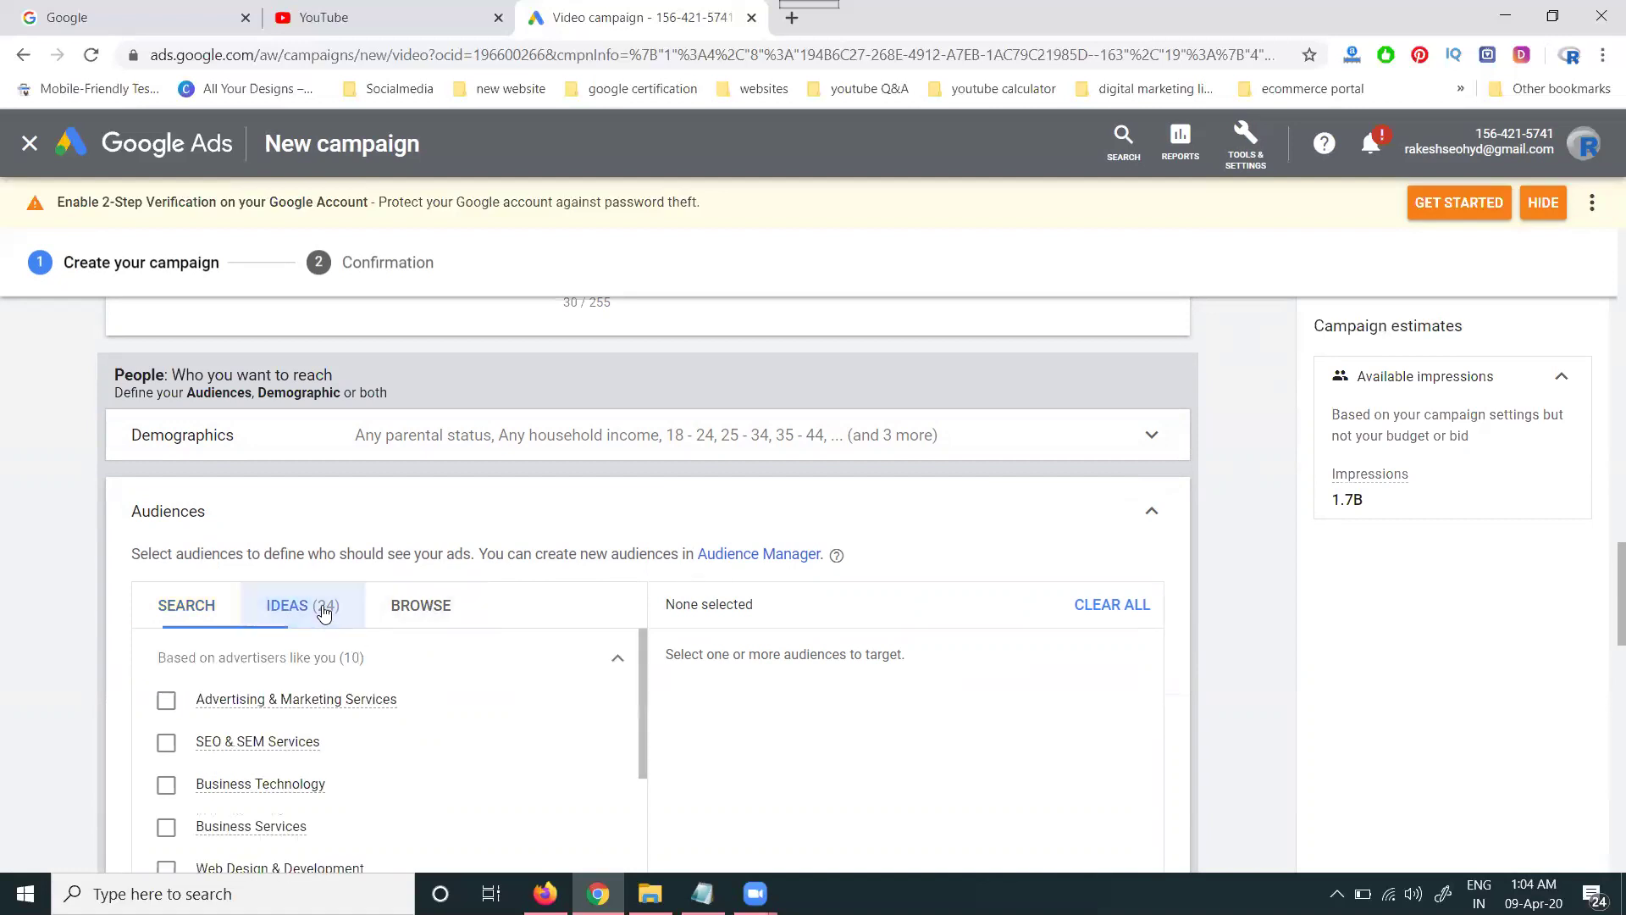
left_click(437, 609)
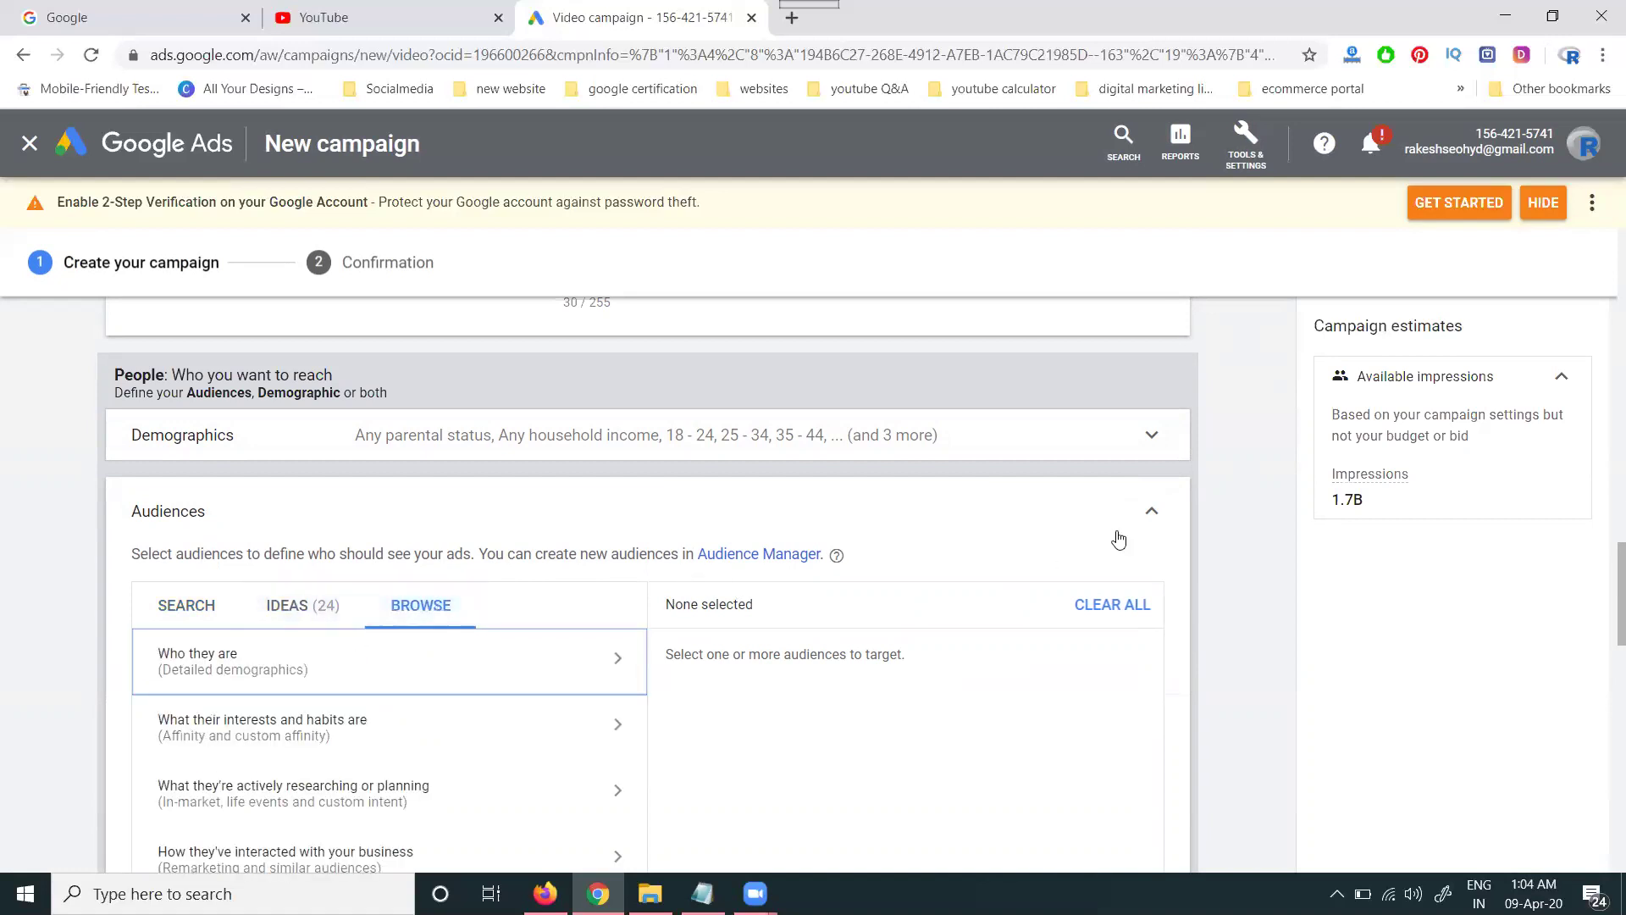
left_click(1173, 513)
scroll(26, 652, "down", 3)
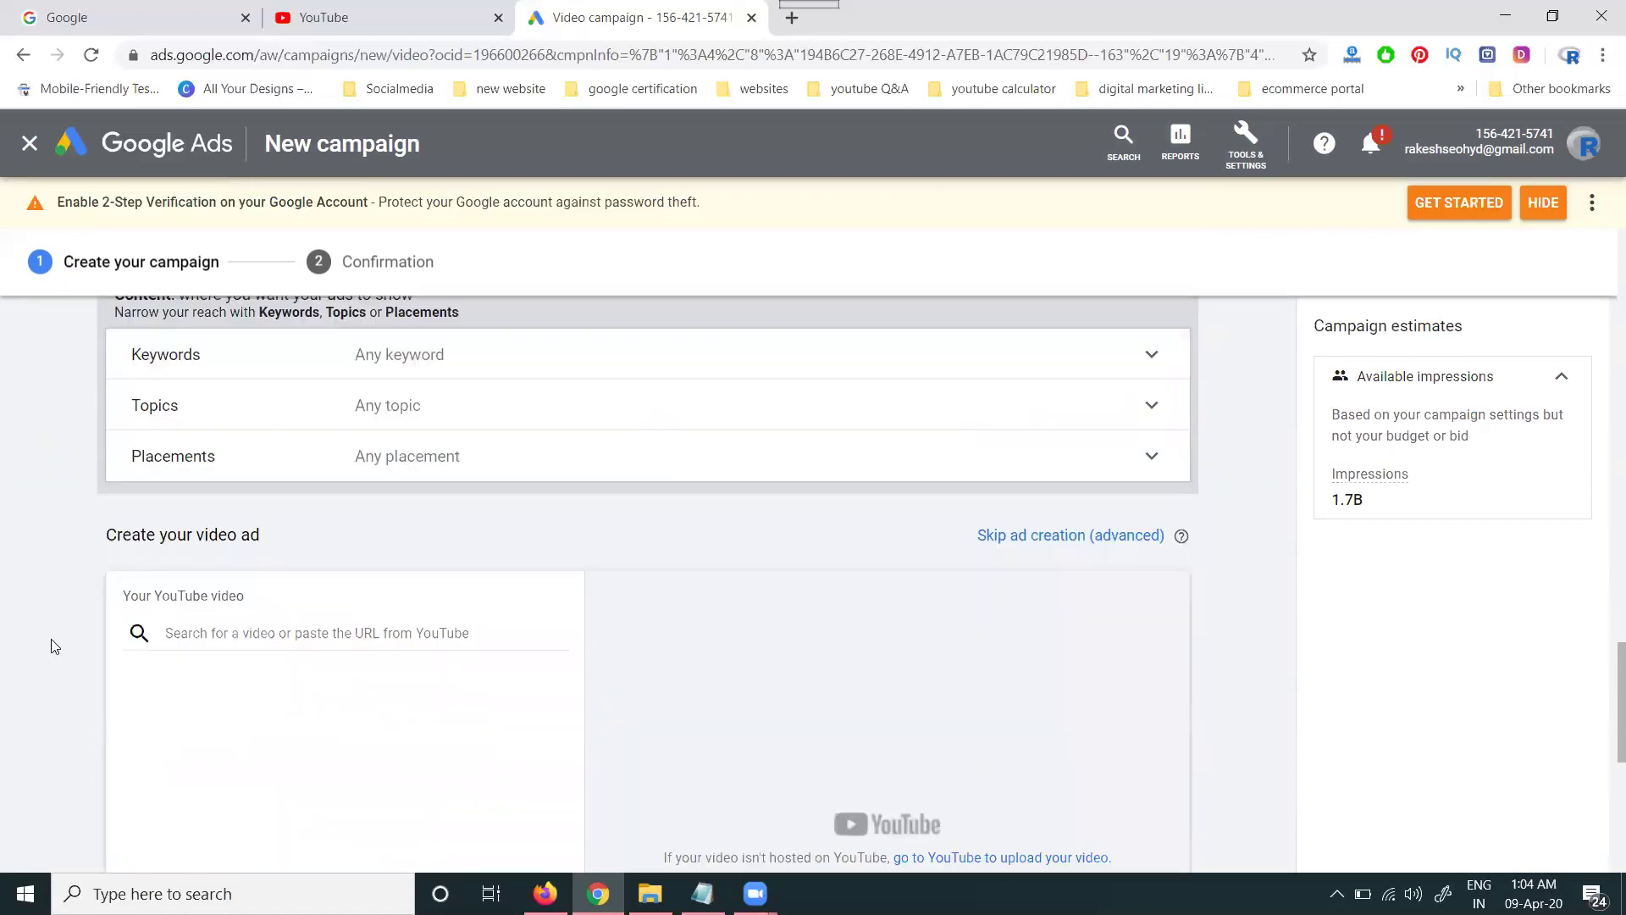
scroll(229, 605, "up", 2)
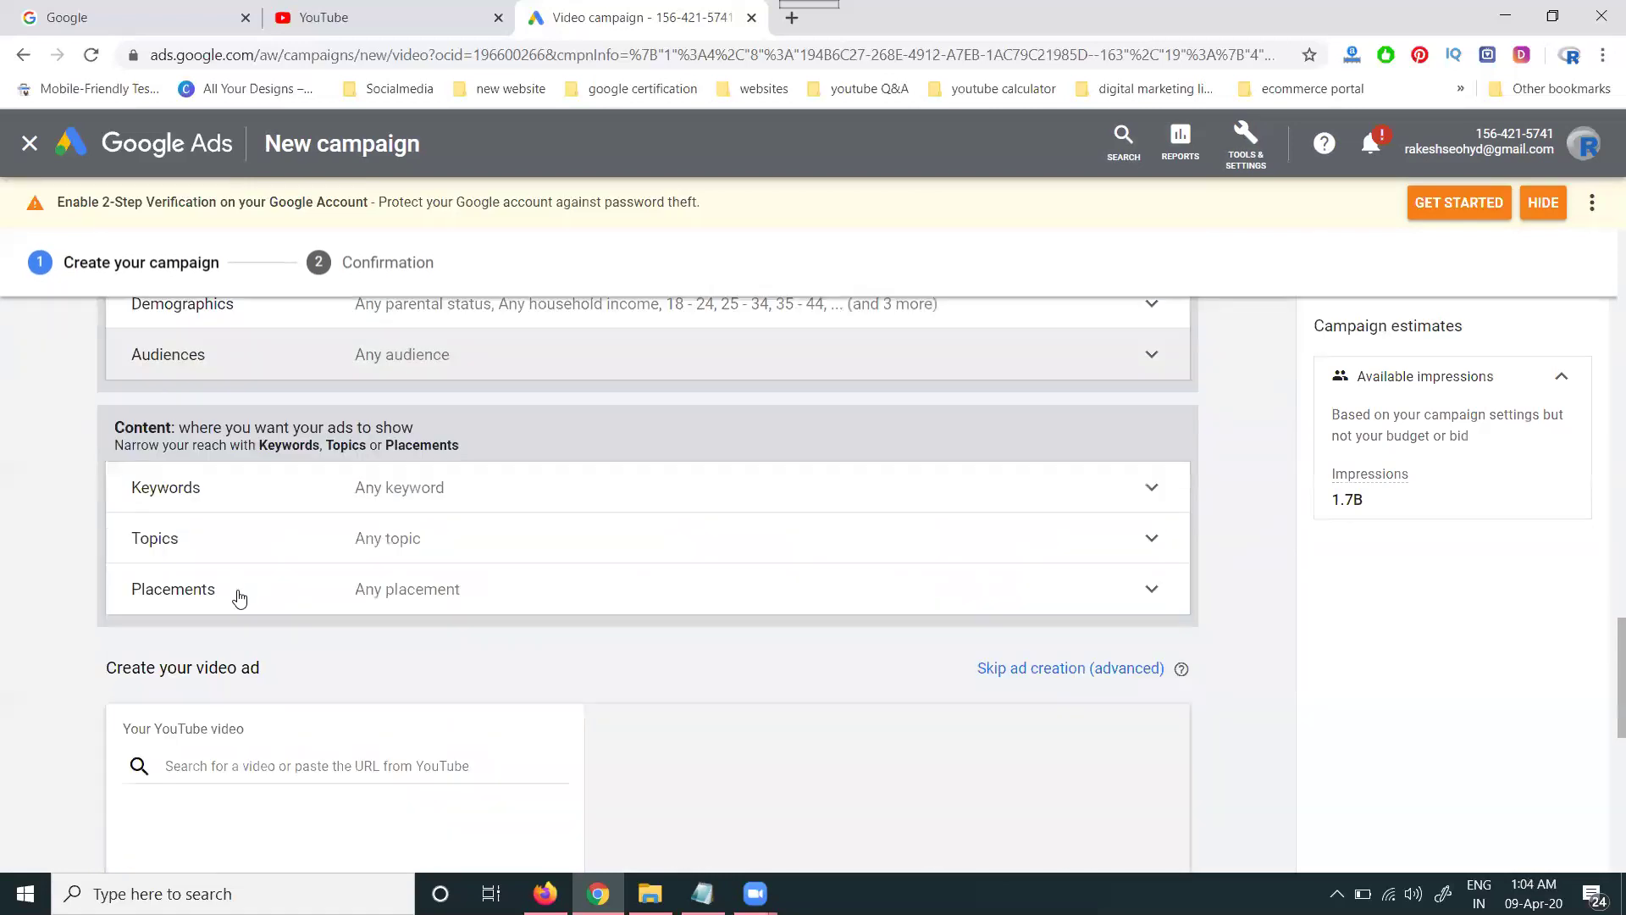
- Leave keywords at any keyword and target only the Jobs & Education topic
left_click(396, 498)
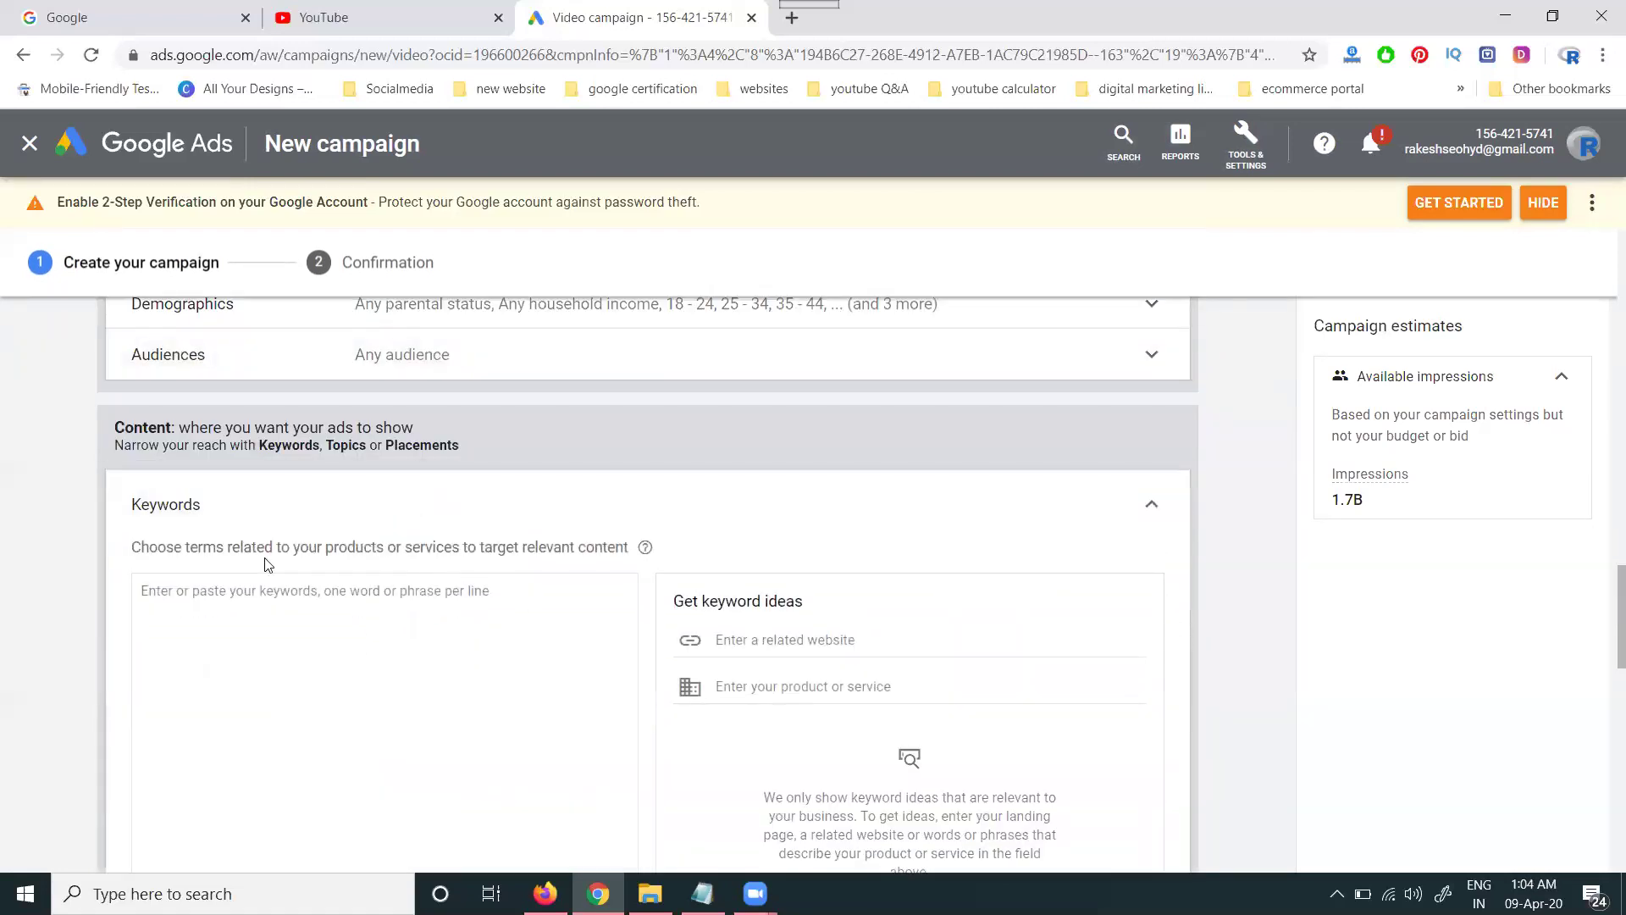
left_click(1153, 504)
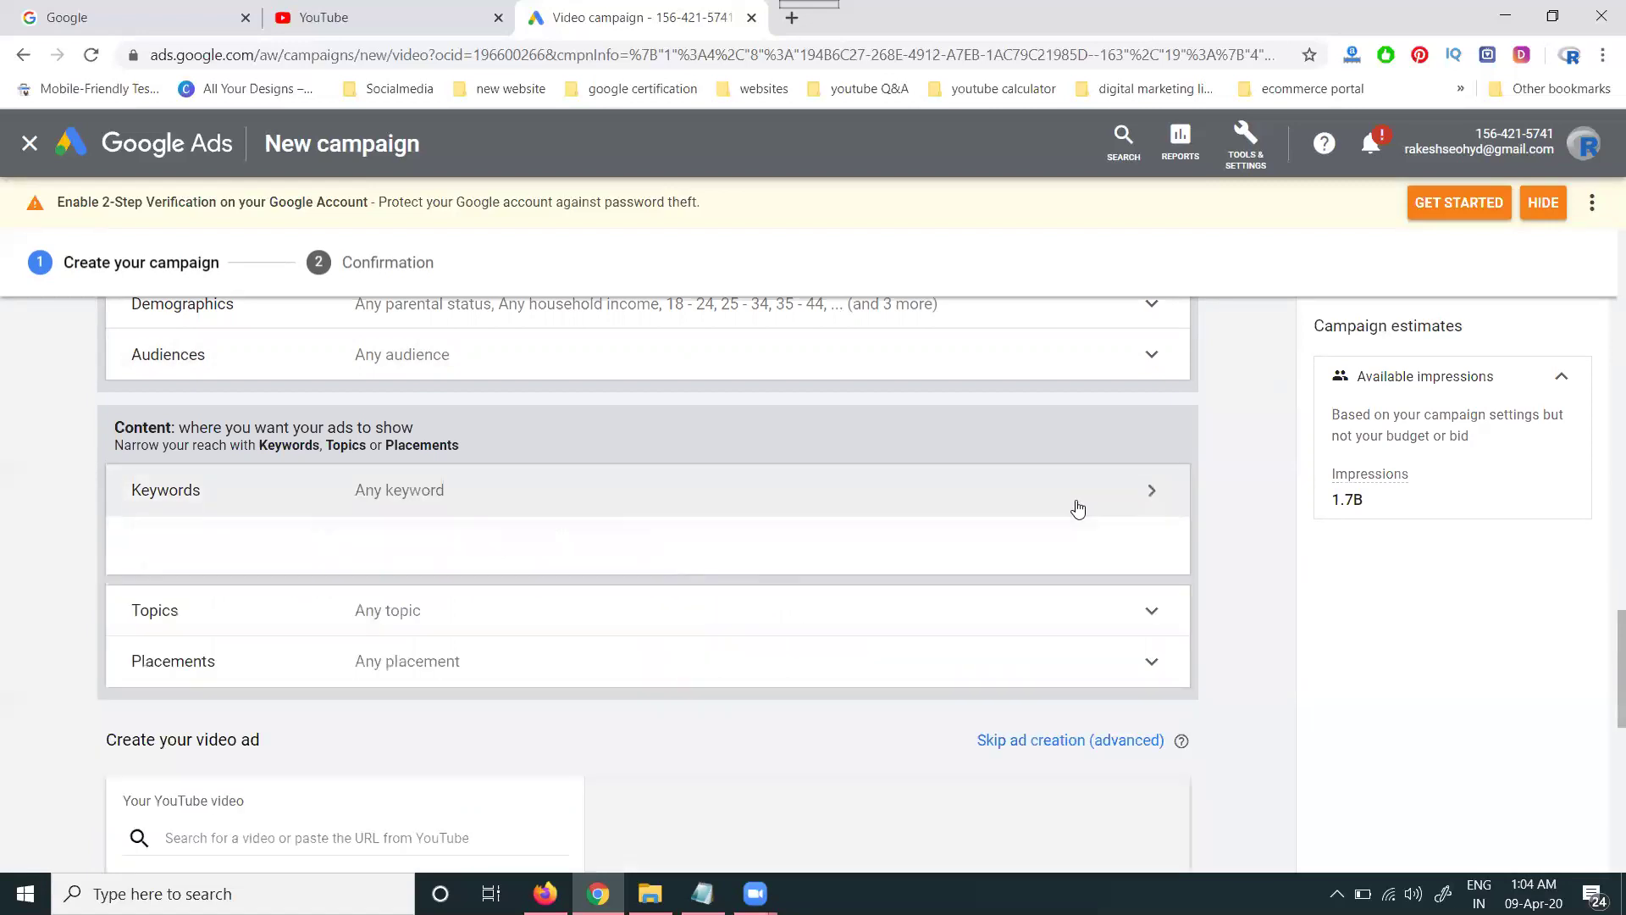
left_click(323, 555)
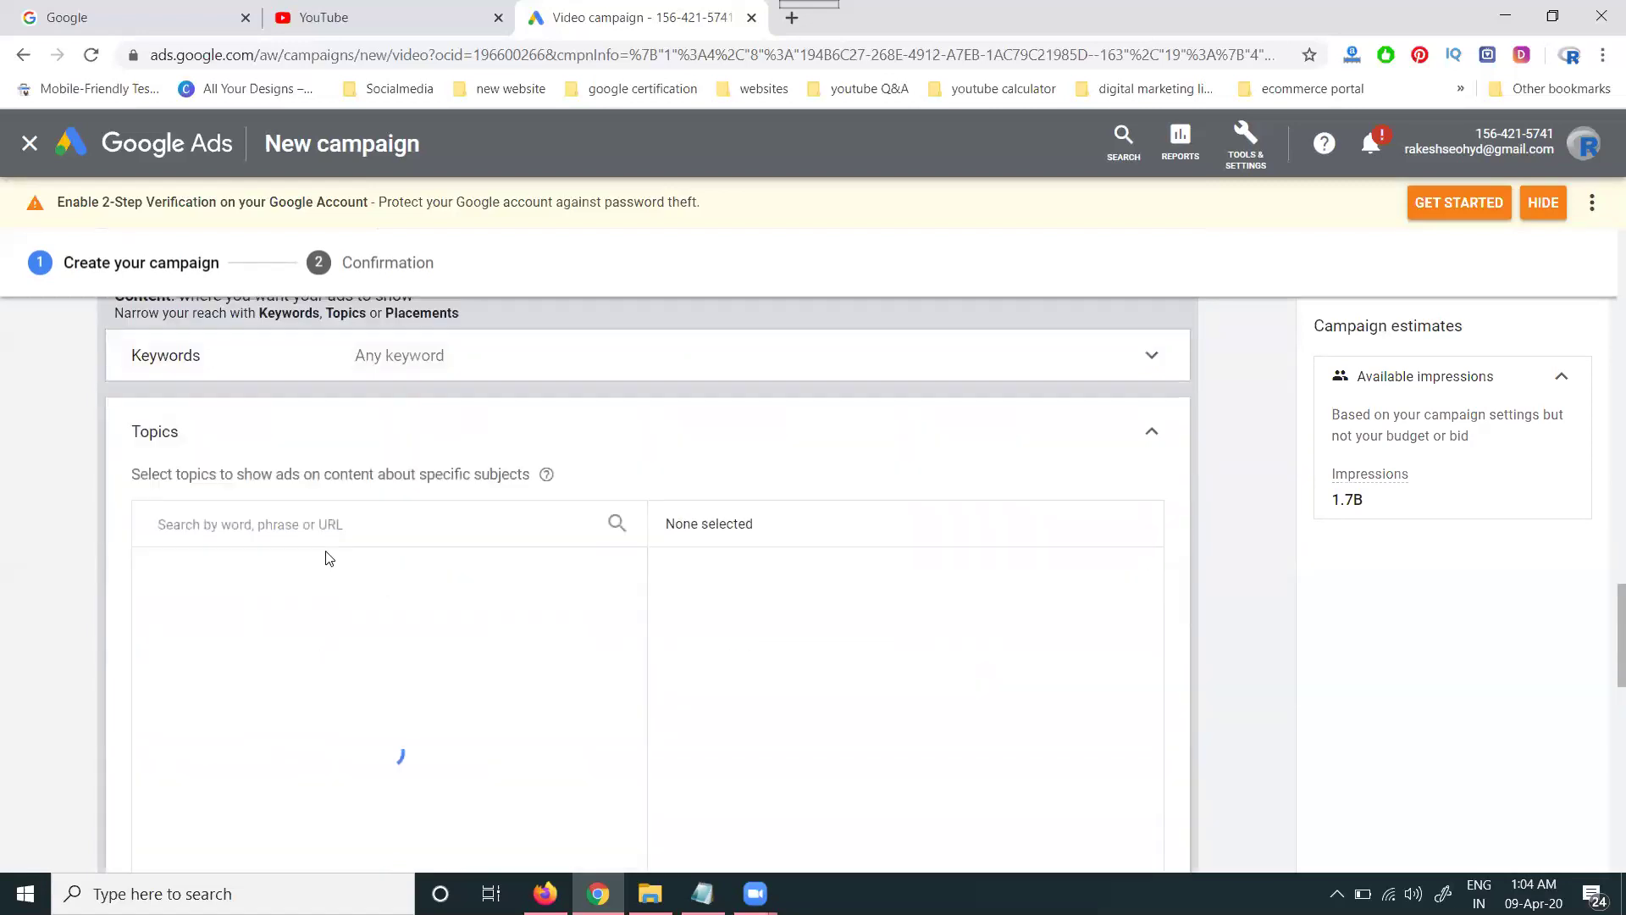
scroll(204, 678, "up", 3)
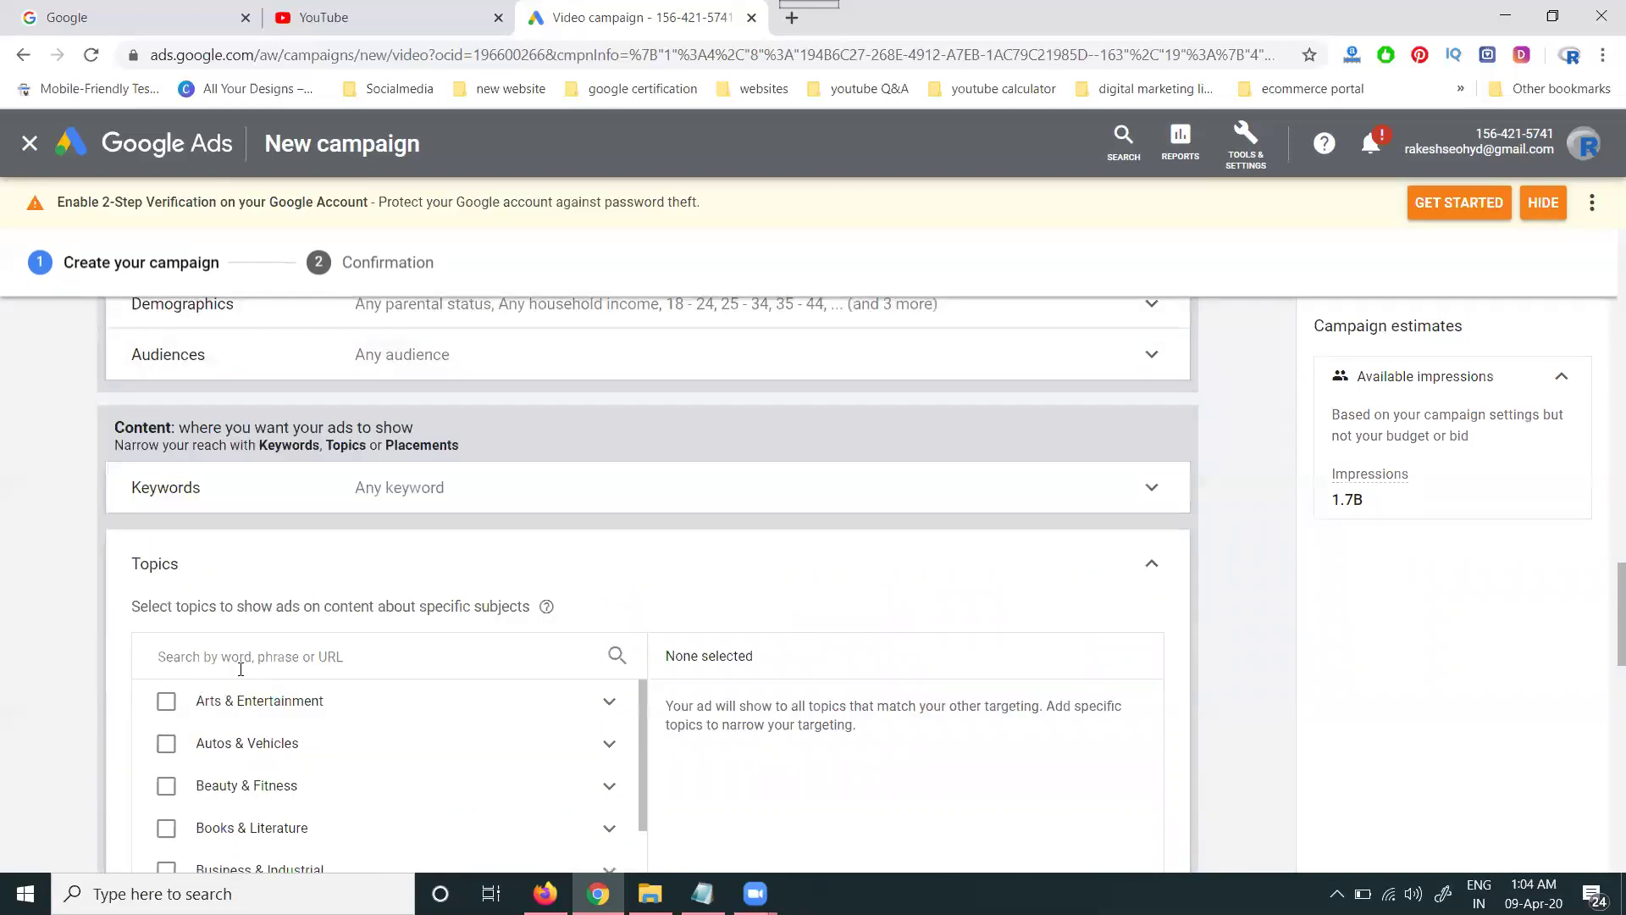
scroll(7, 592, "down", 5)
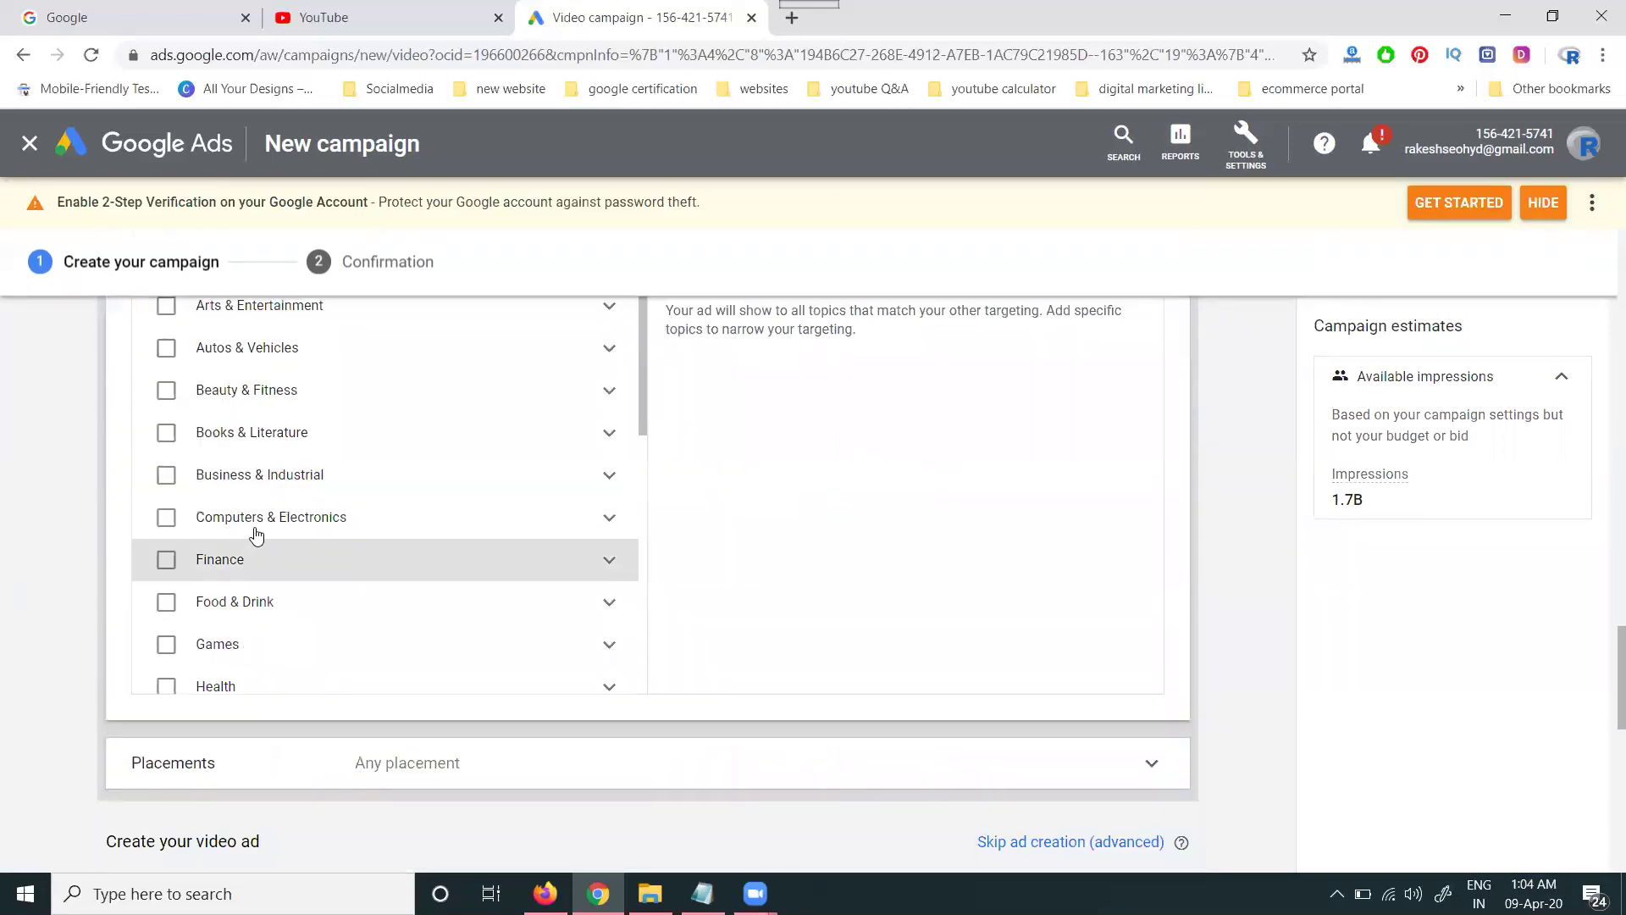
scroll(251, 529, "down", 3)
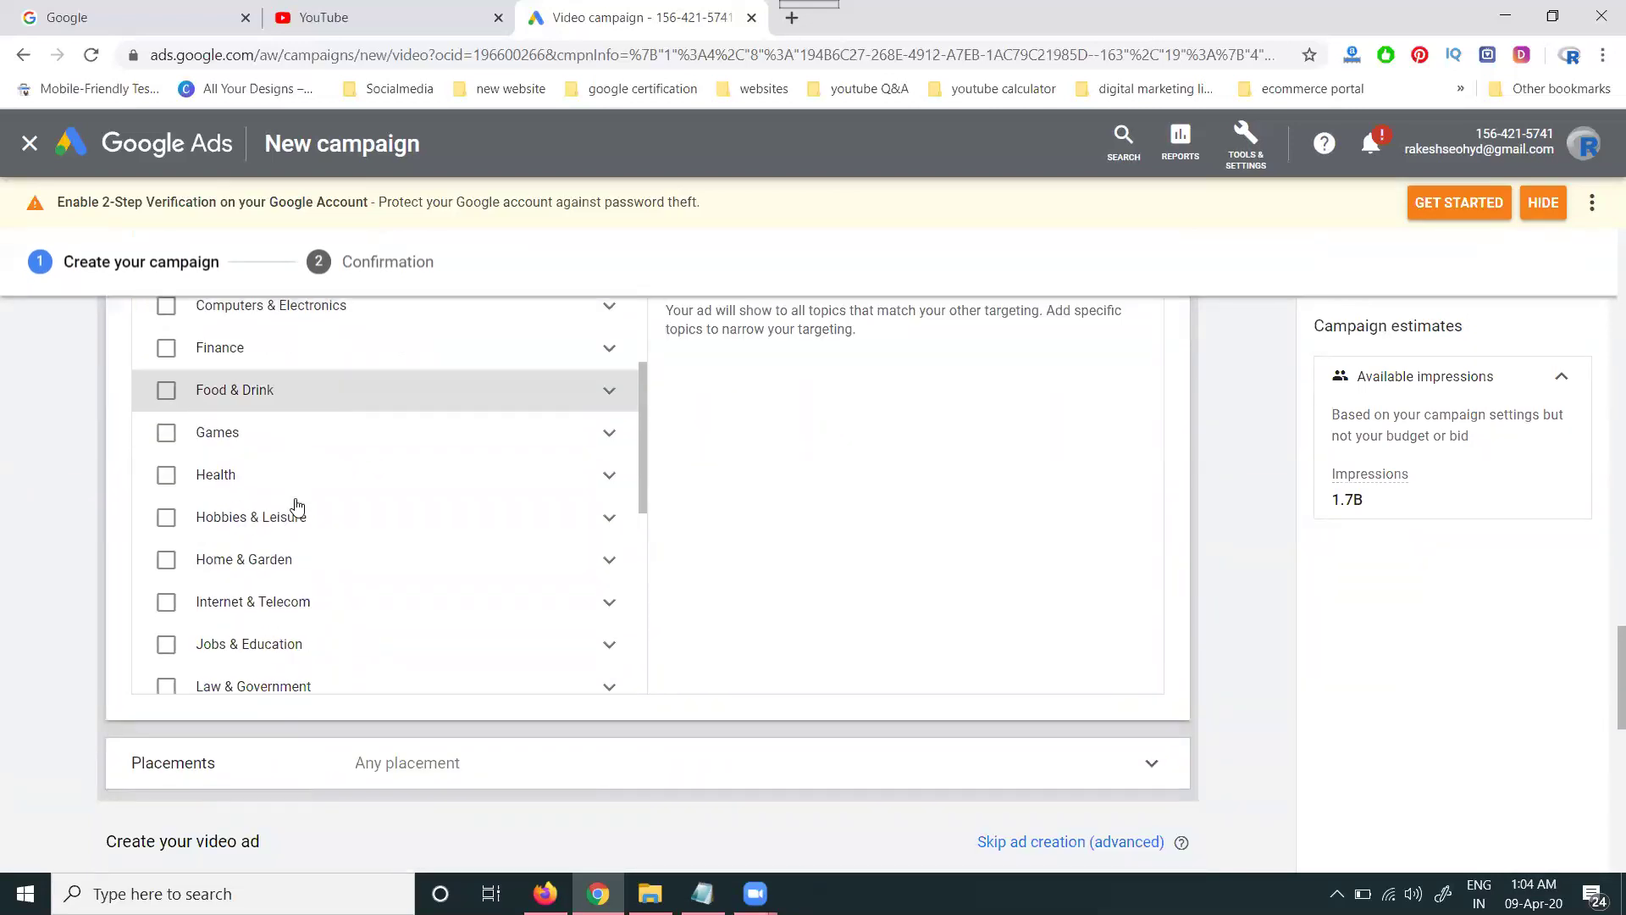
left_click(240, 646)
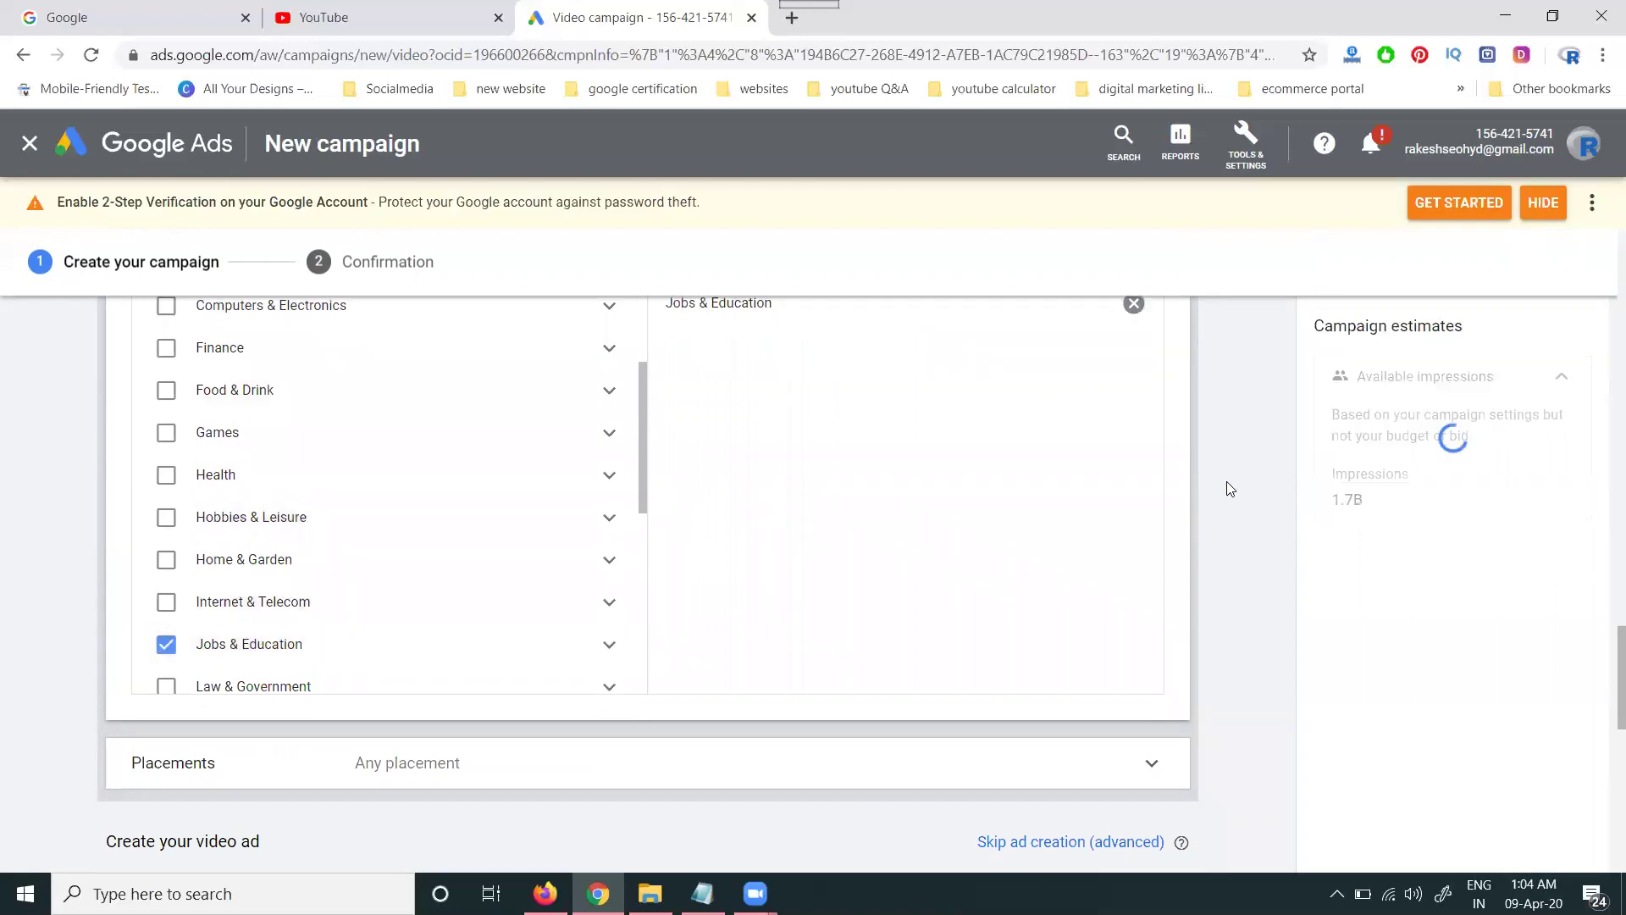
scroll(1230, 489, "up", 3)
left_click(1164, 438)
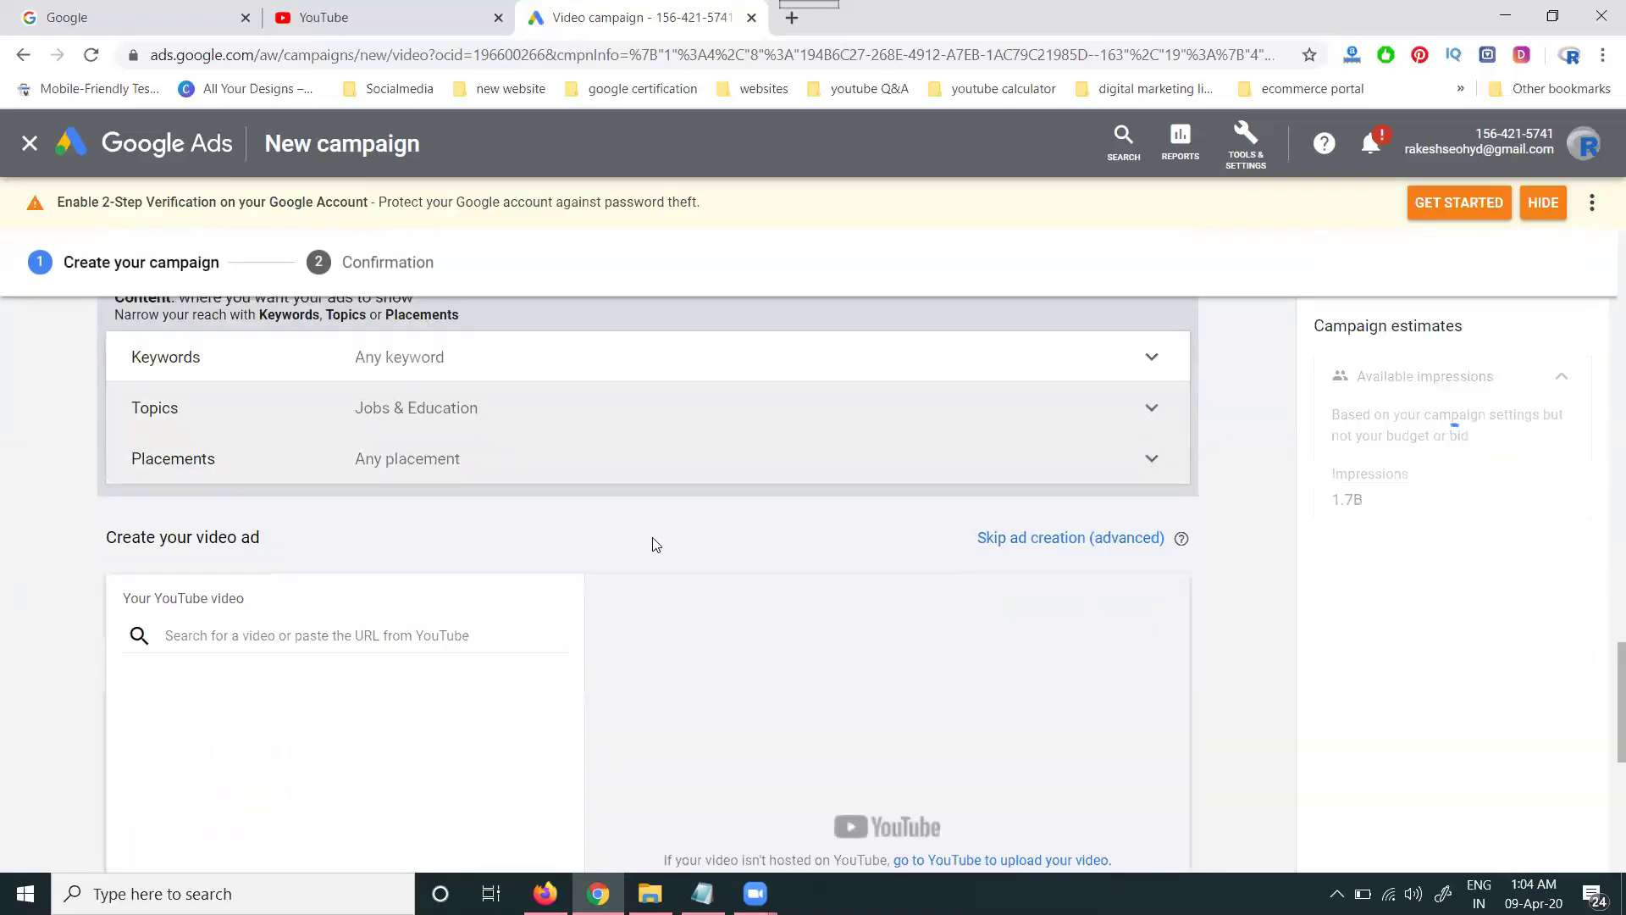
- Look through YouTube channel placements, leaving placements at any
left_click(377, 462)
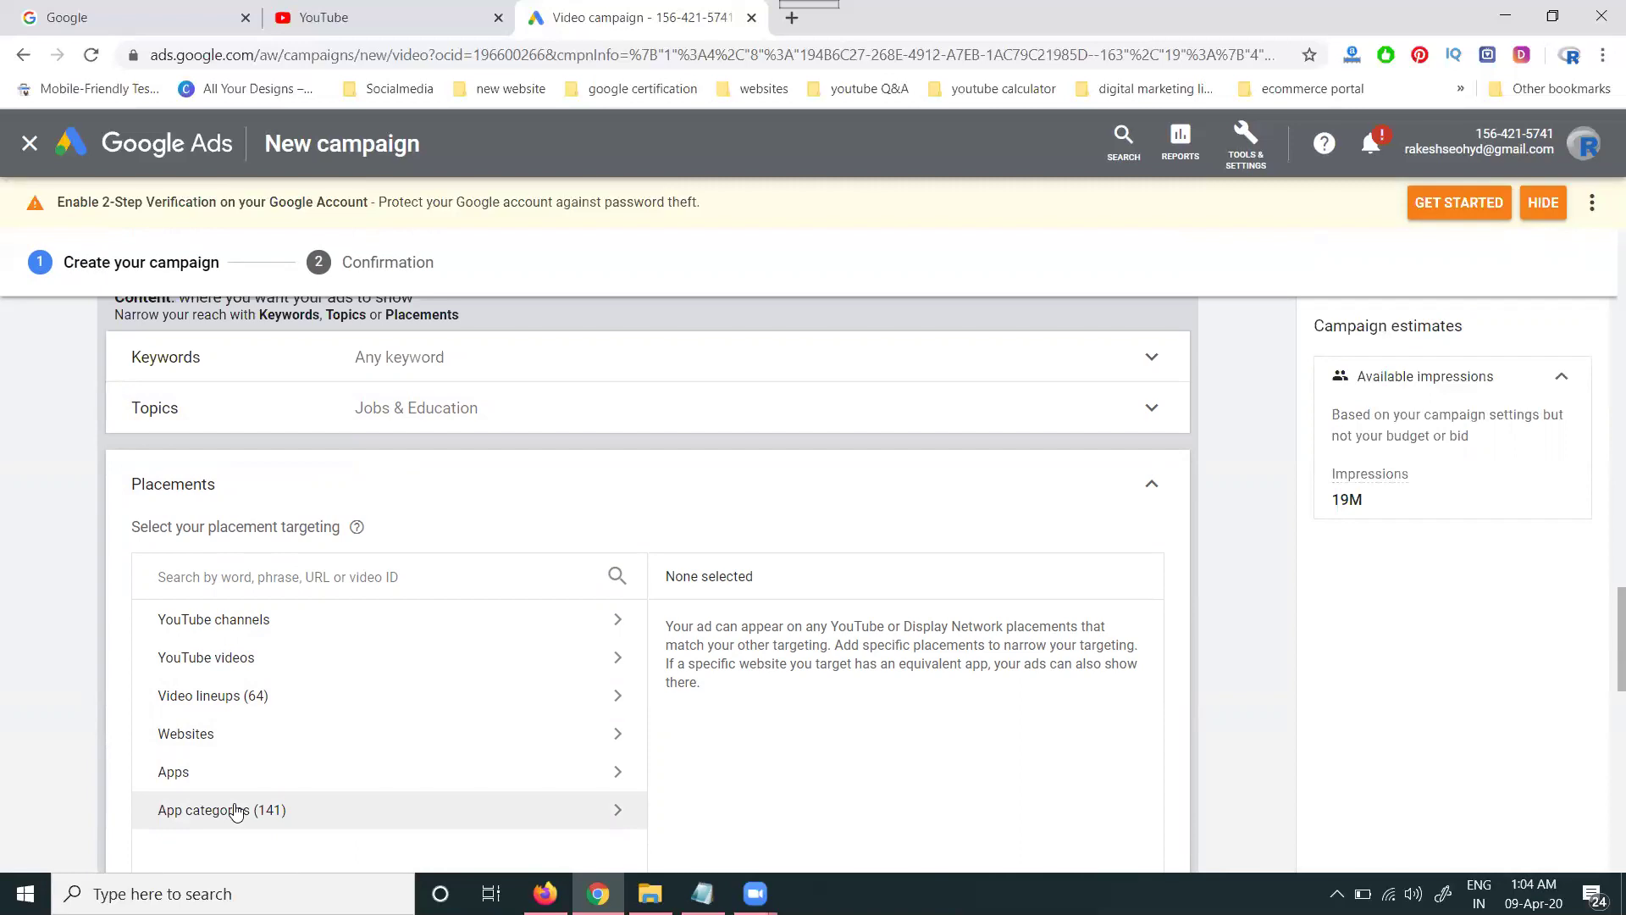
left_click(303, 621)
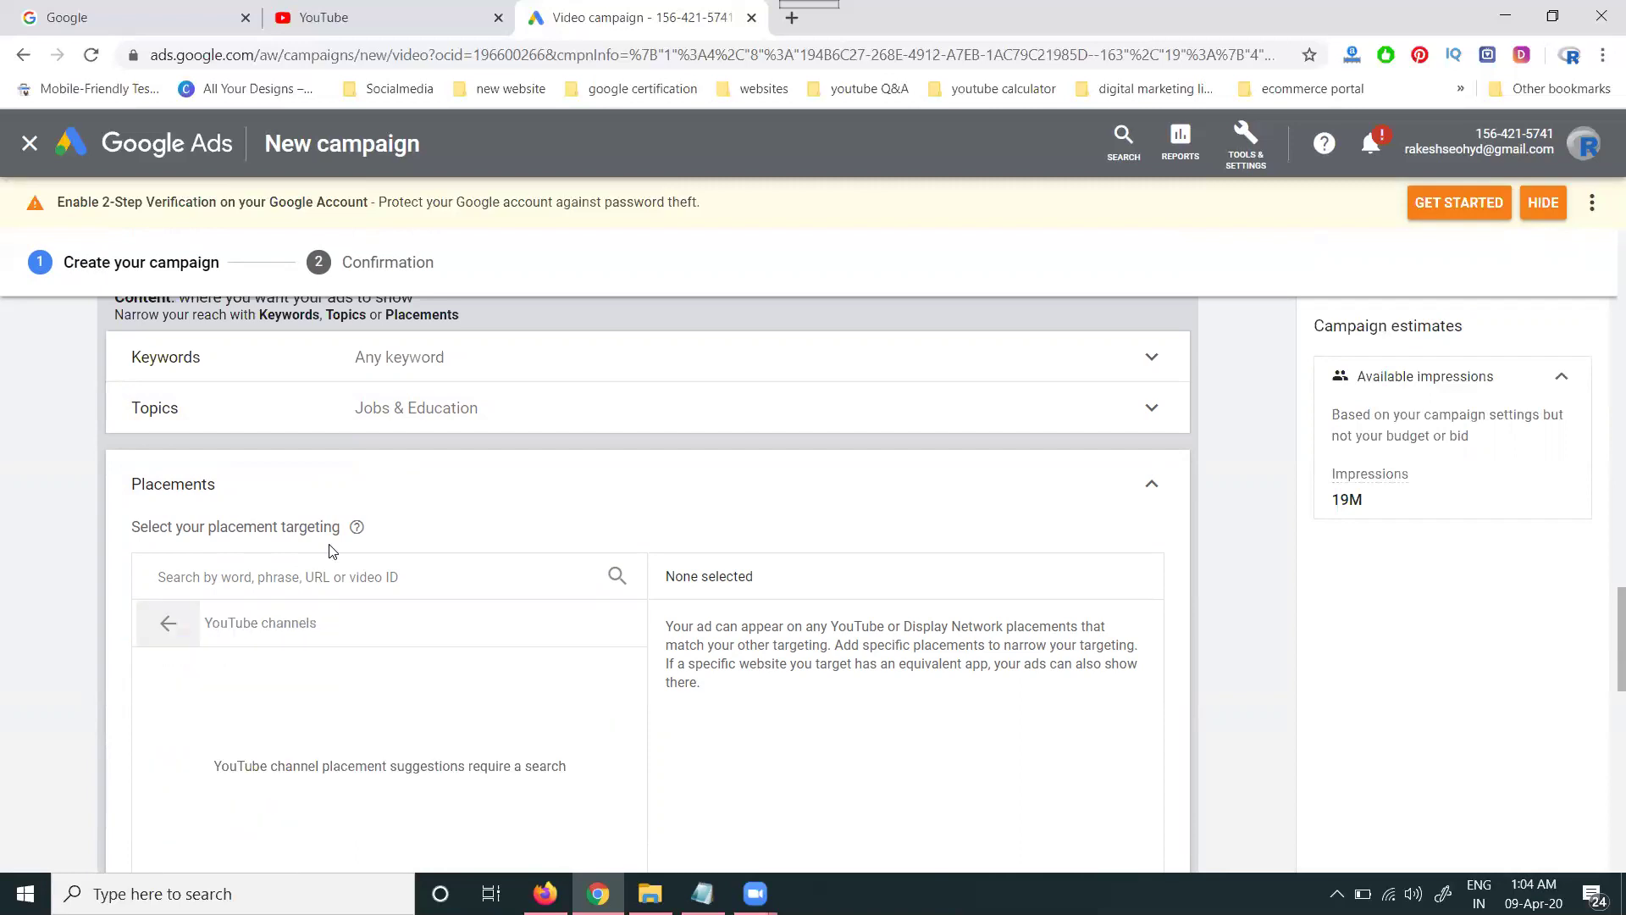
left_click(332, 592)
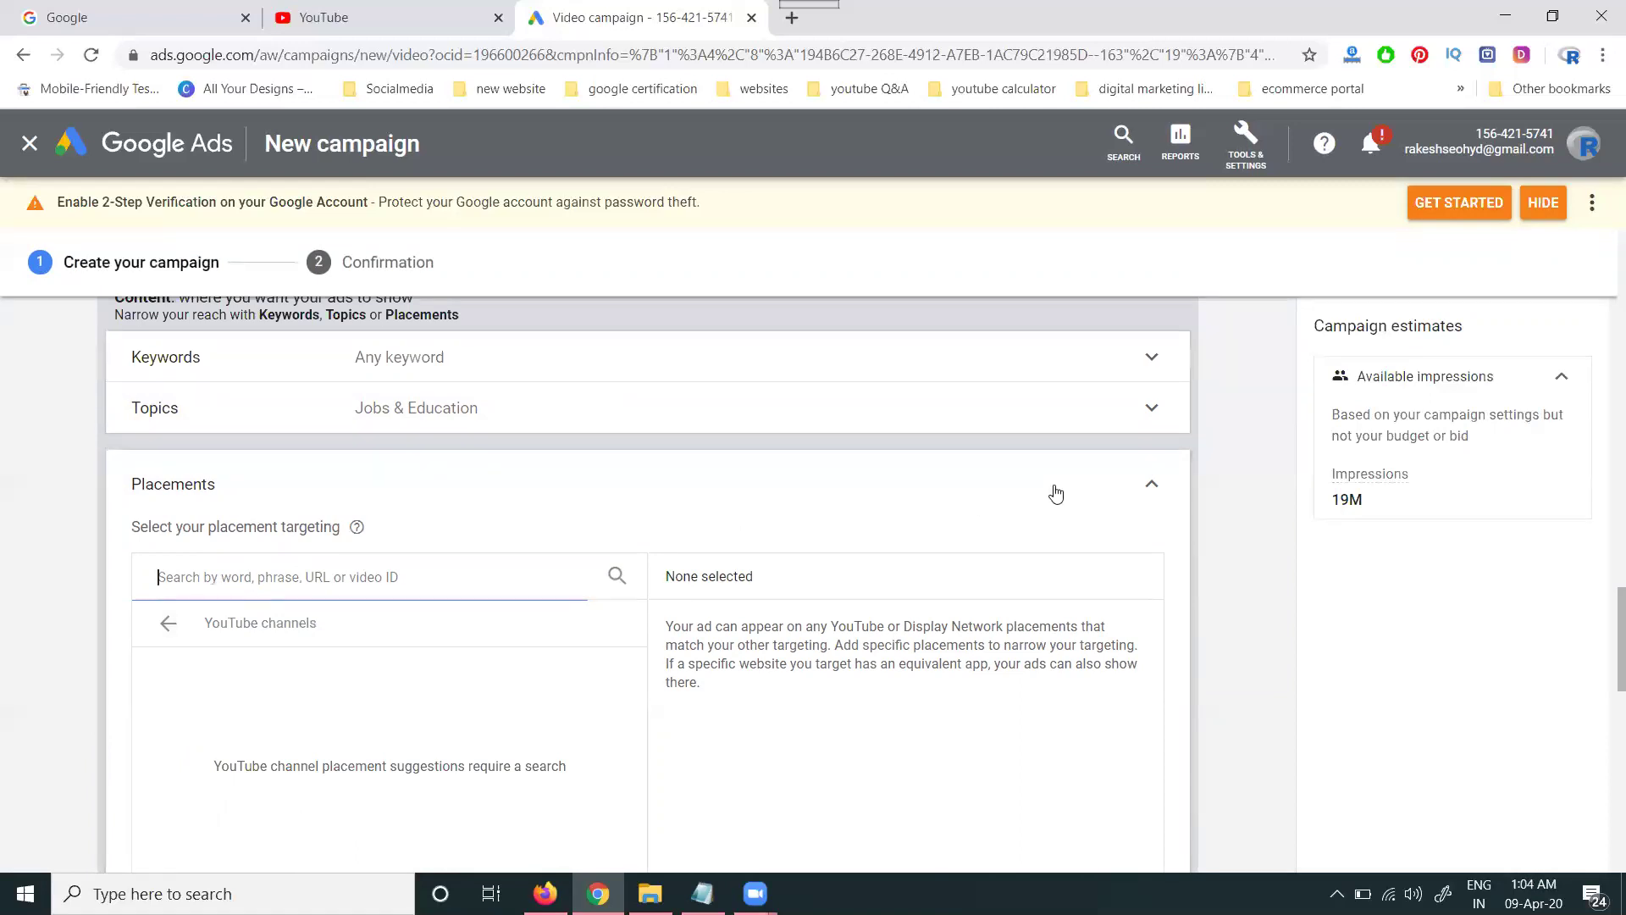
left_click(1152, 483)
scroll(242, 576, "down", 2)
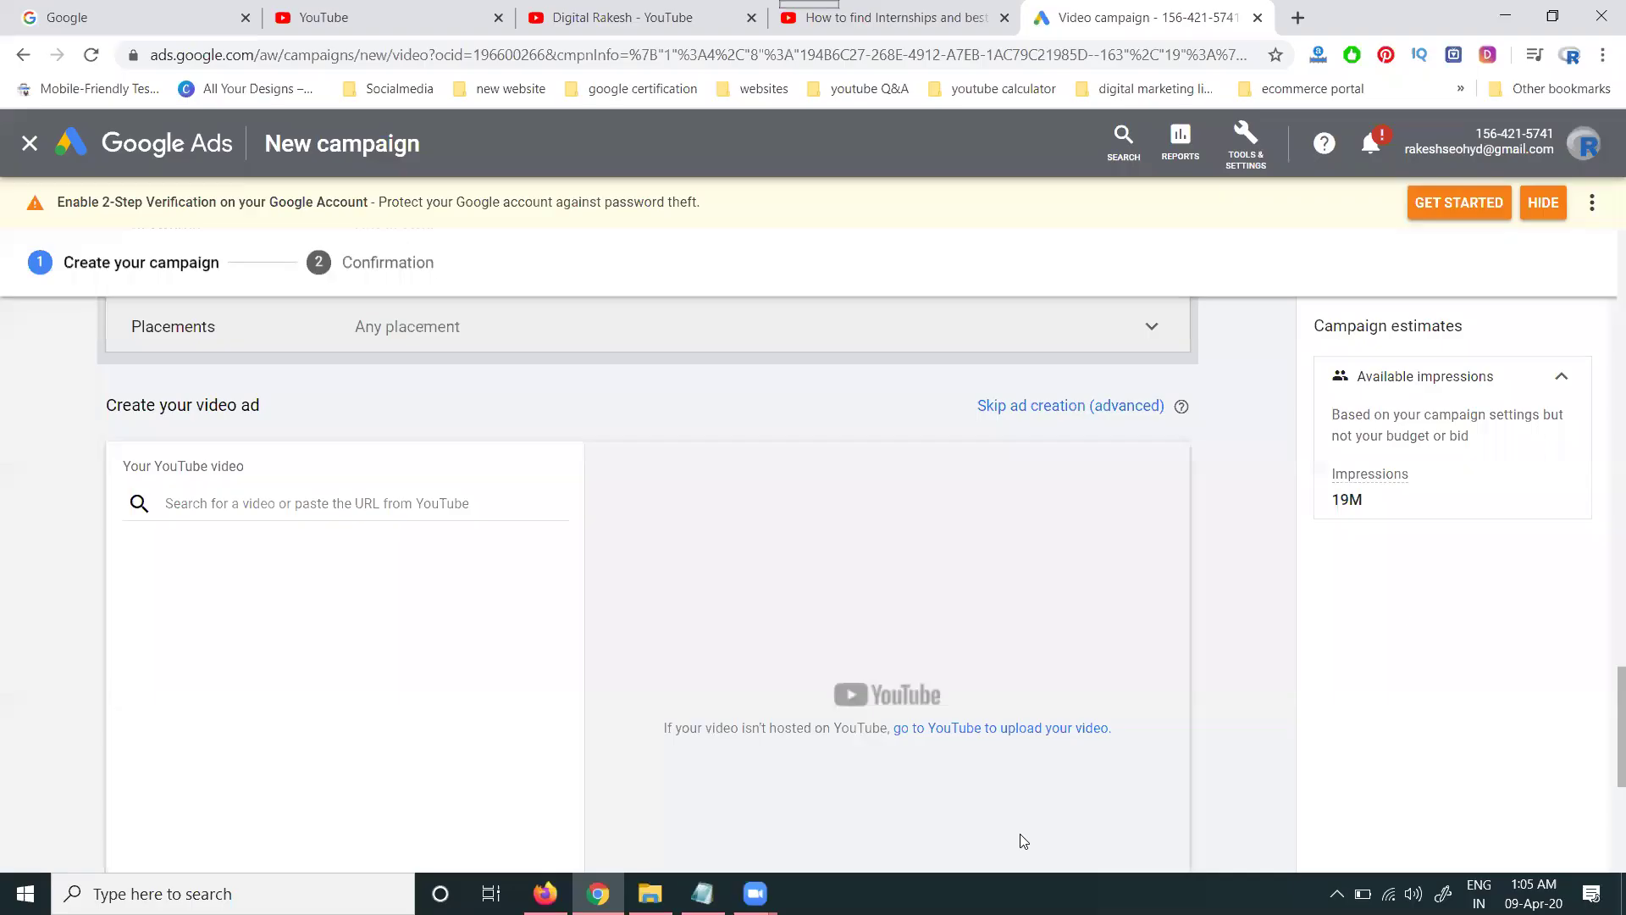
- Paste the YouTube video link as the ad's video
left_click(410, 505)
type("https://www.youtube.com/watch?v=TyLv9NWTy5Y")
scroll(305, 492, "down", 3)
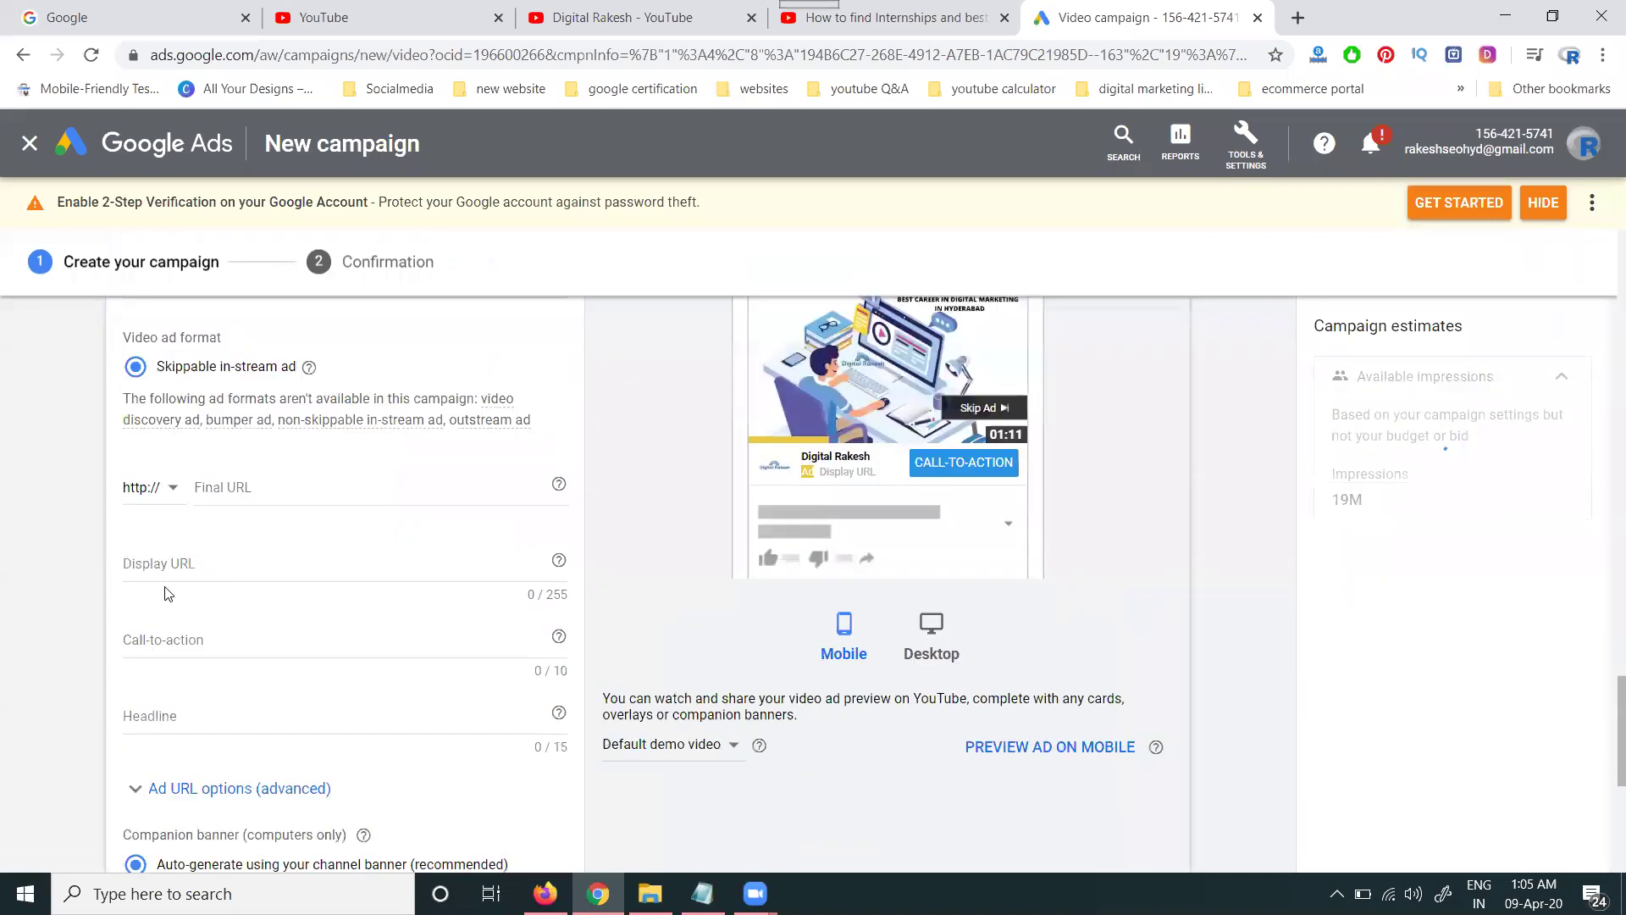
- Select the full web address of the YouTube channel's videos page
left_click(605, 13)
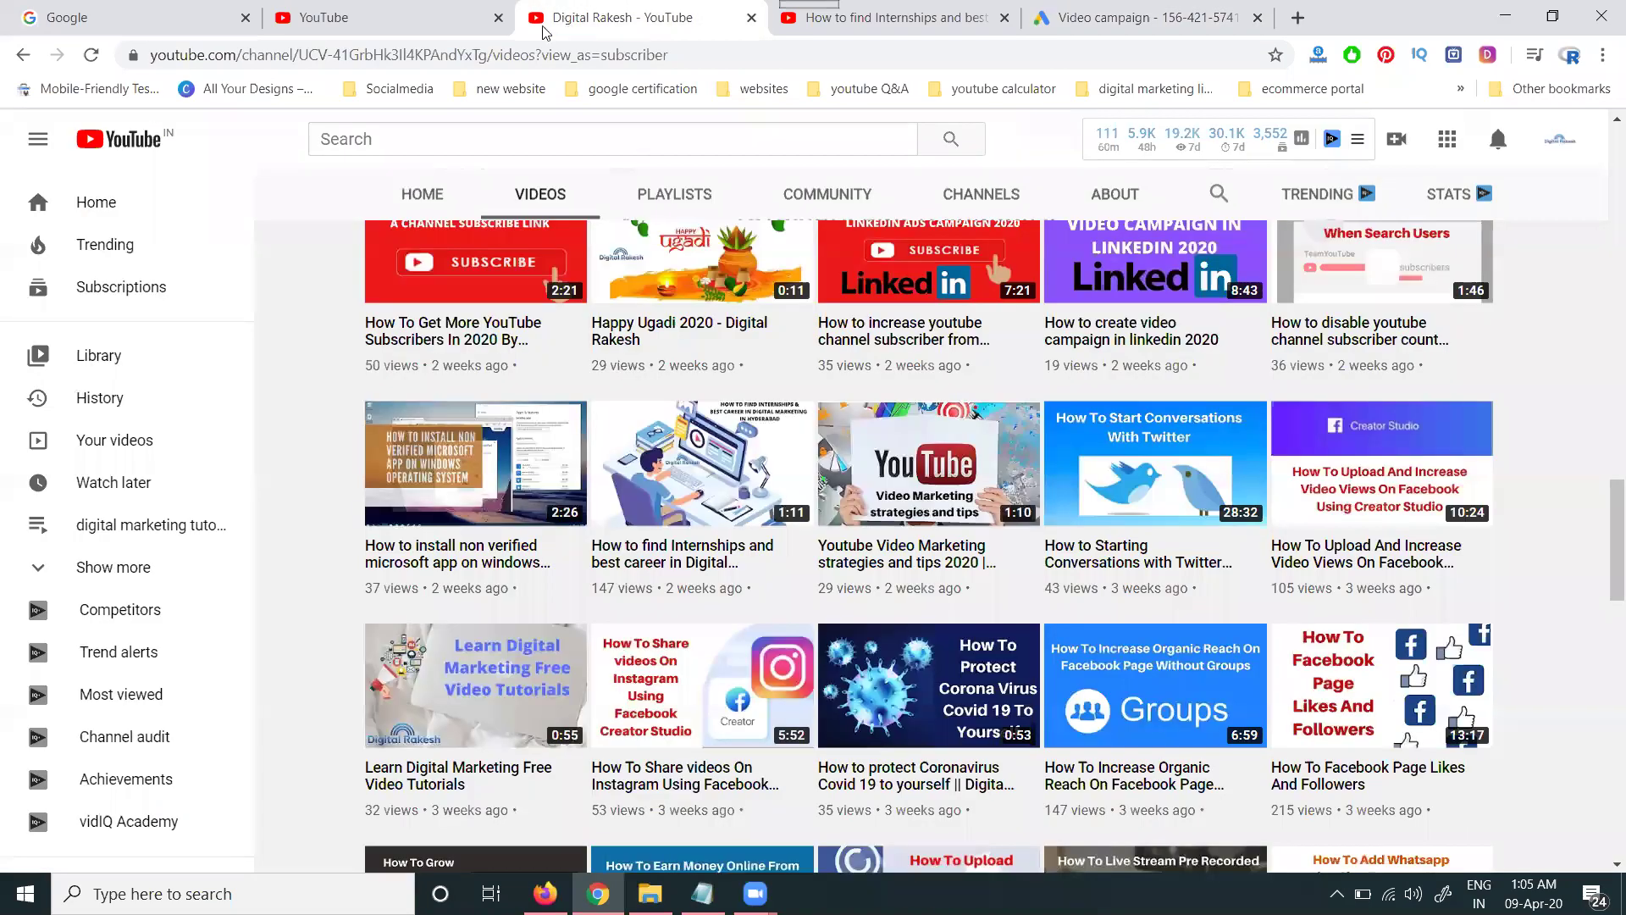
left_click_drag(486, 54, 150, 54)
key("ctrl+c")
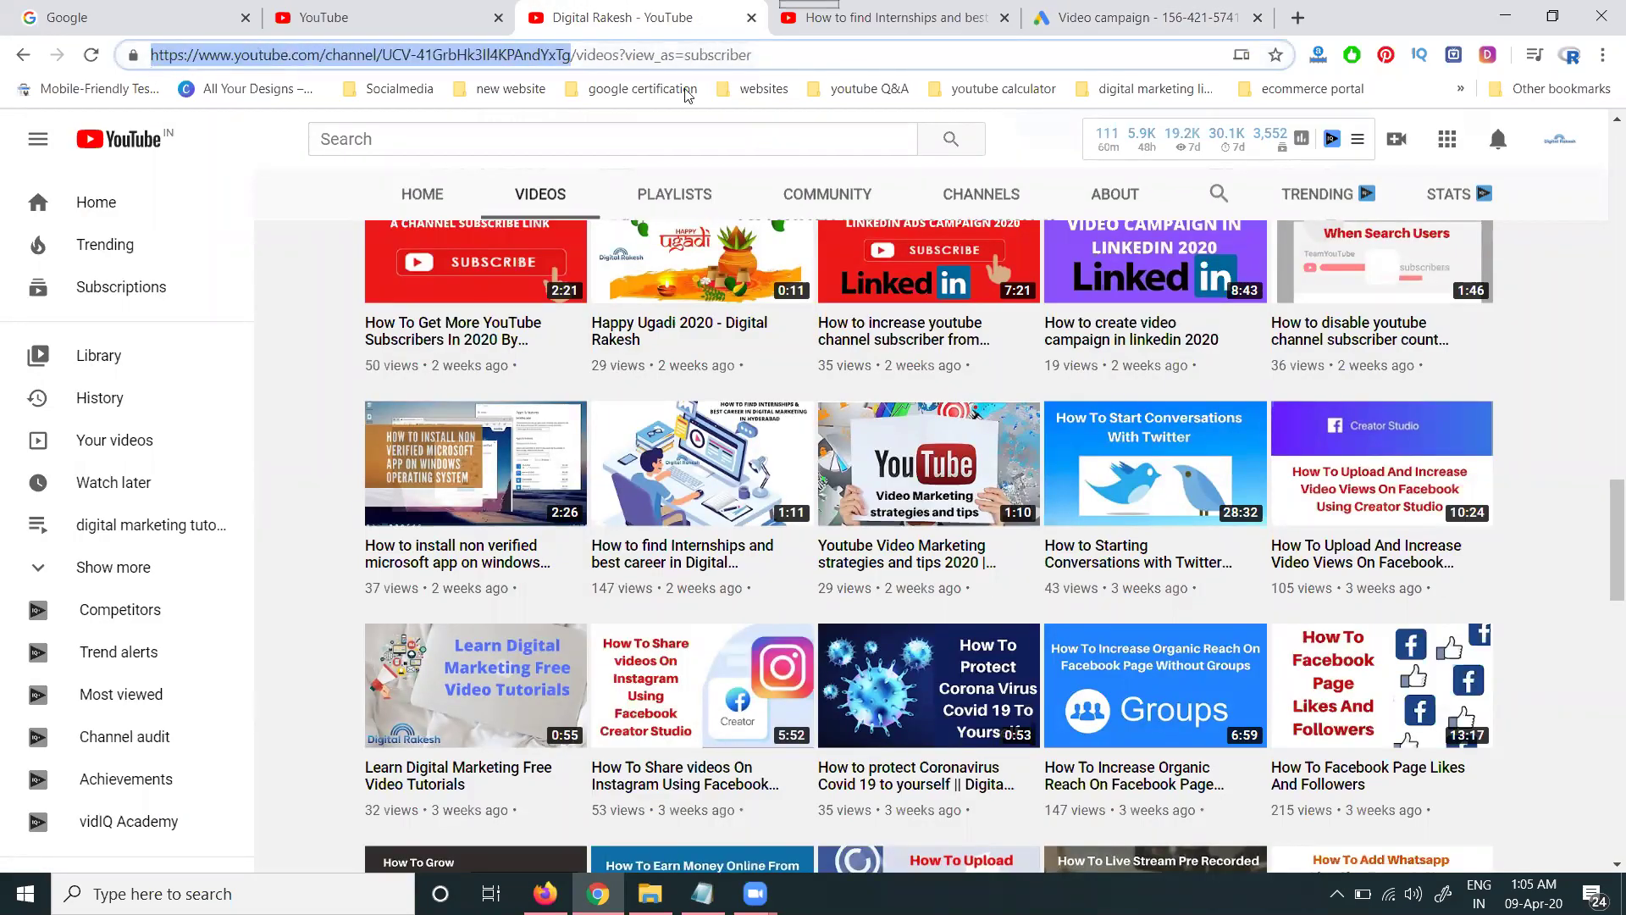
left_click(852, 17)
- Paste the channel link as Final and Display URL and enter a phone number as call-to-action
left_click(1144, 17)
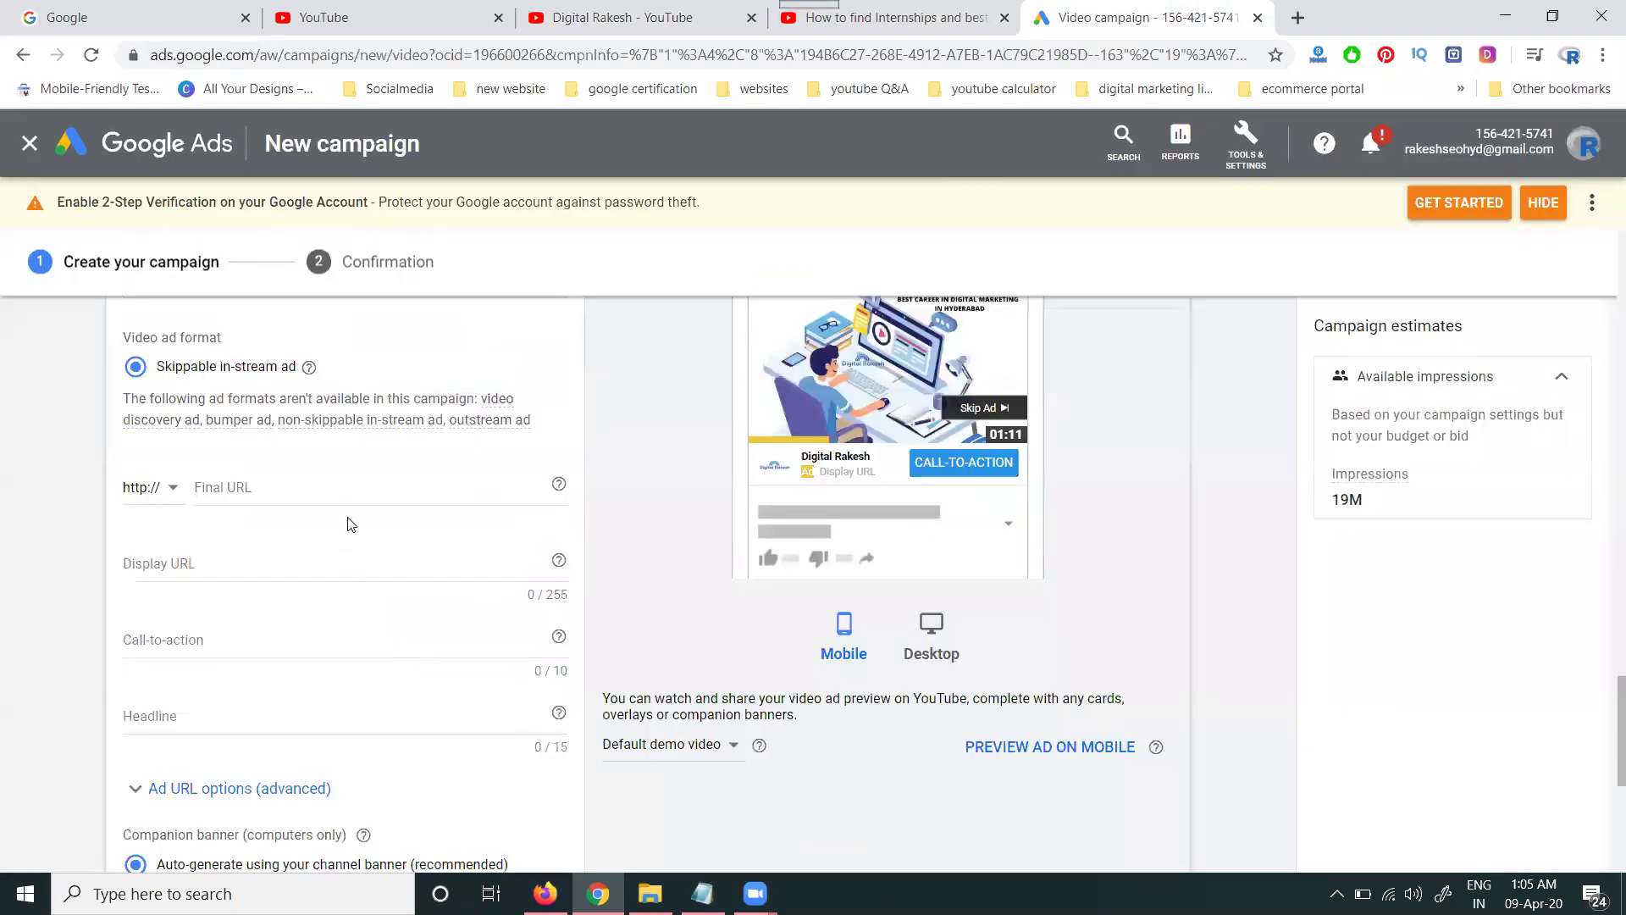
left_click(349, 487)
key("ctrl+v")
left_click(331, 560)
key("ctrl+v")
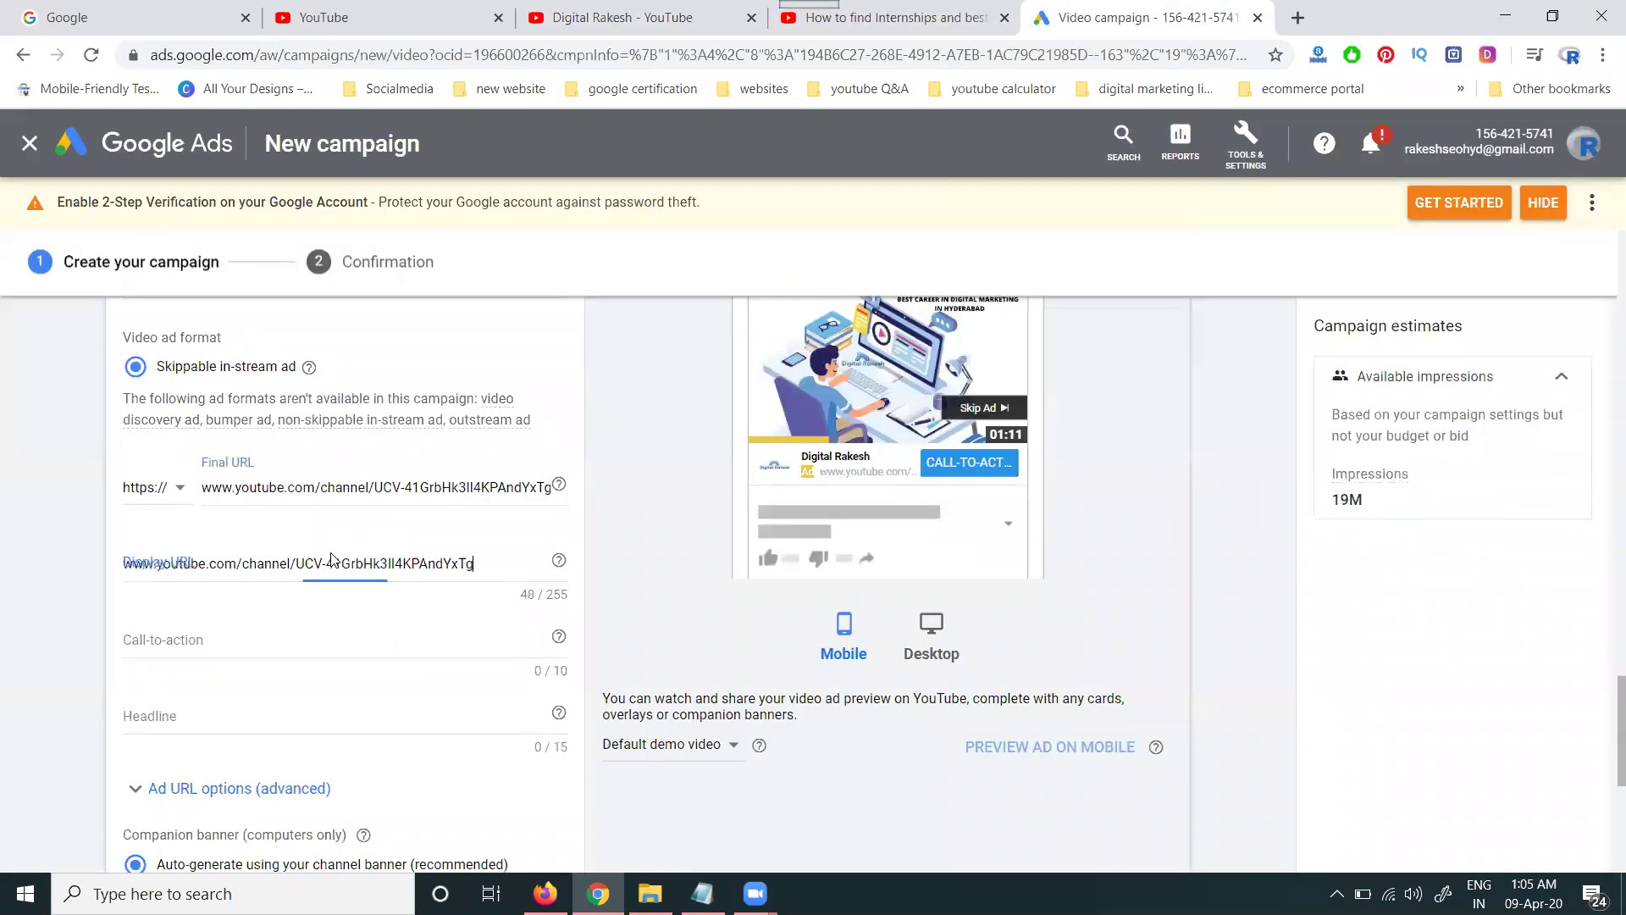
scroll(127, 563, "down", 2)
left_click(215, 509)
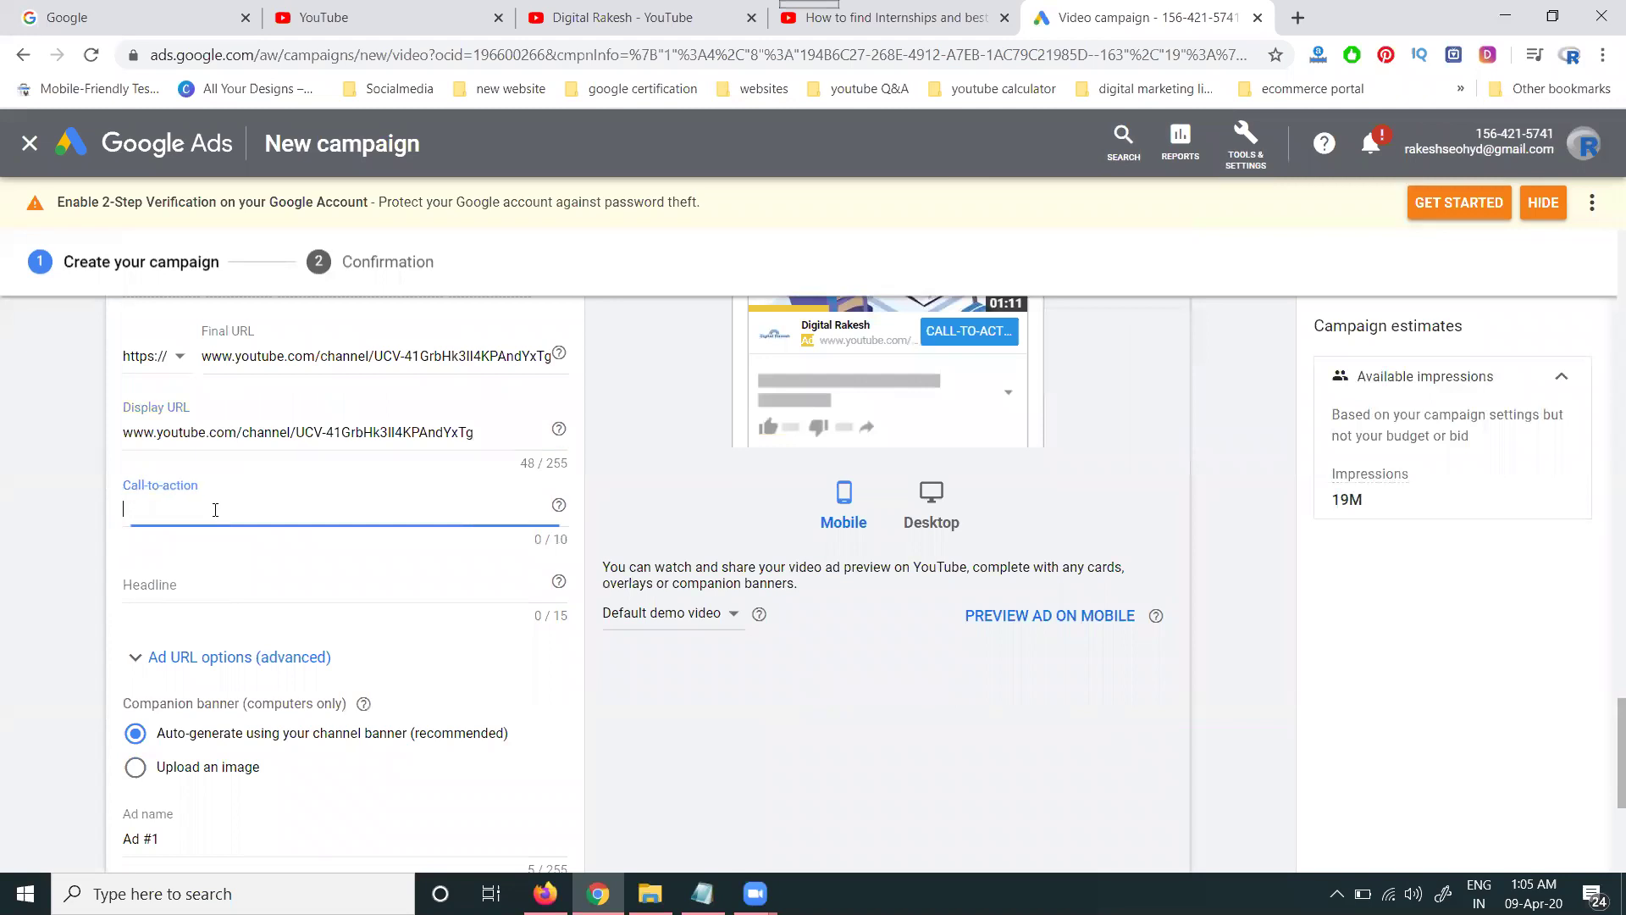
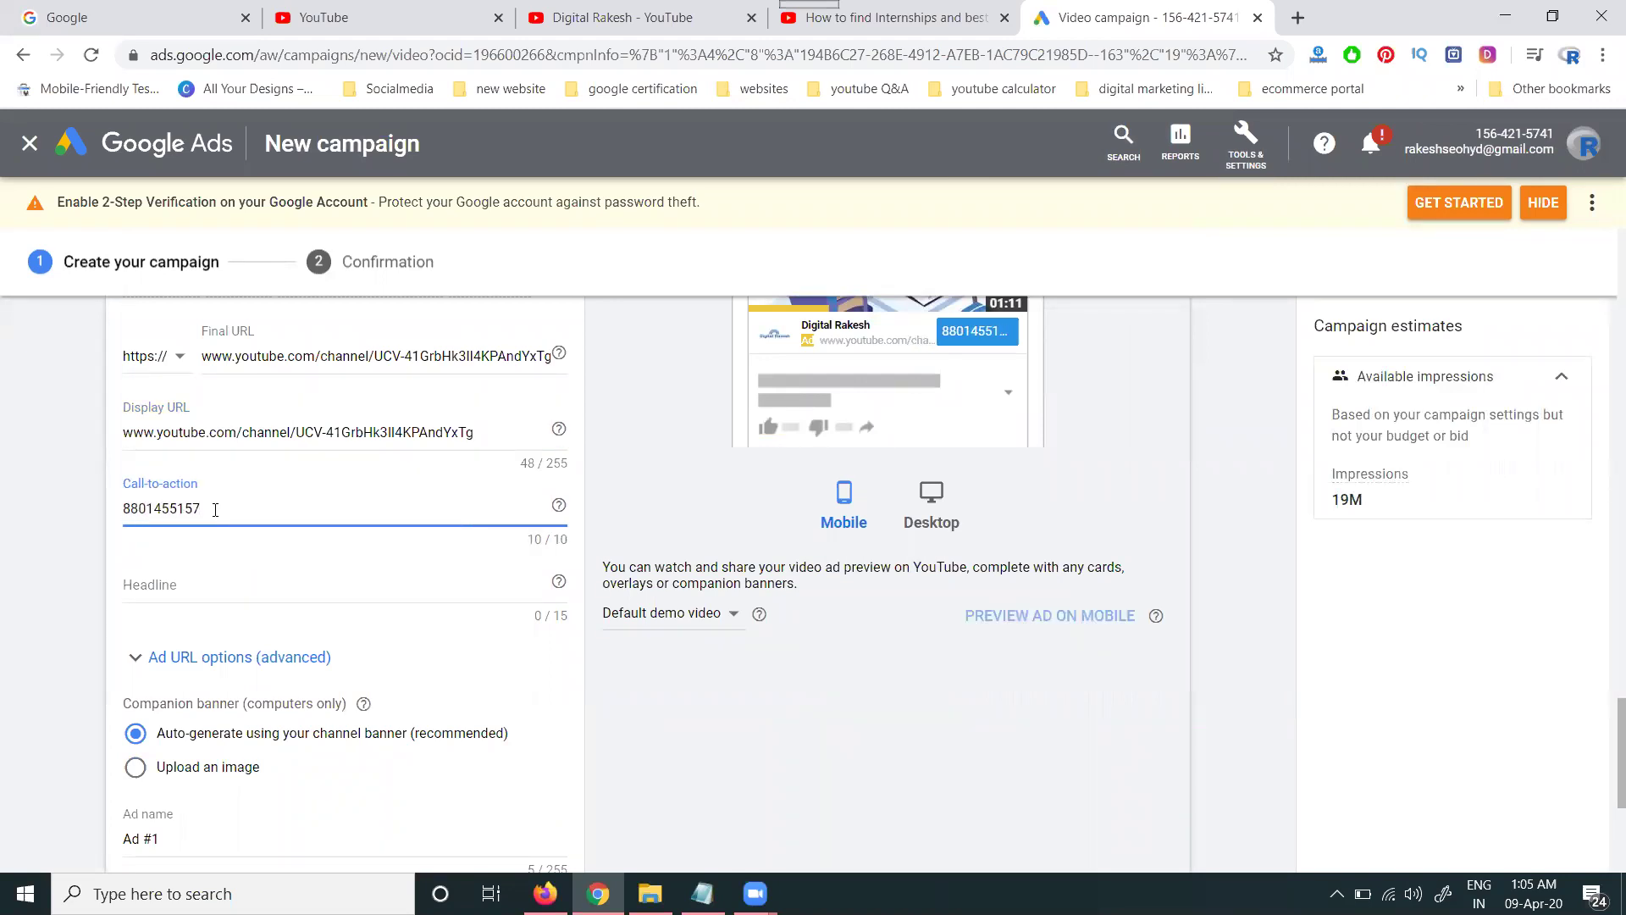
- Replace the over-long headline draft with the channel name
left_click(191, 585)
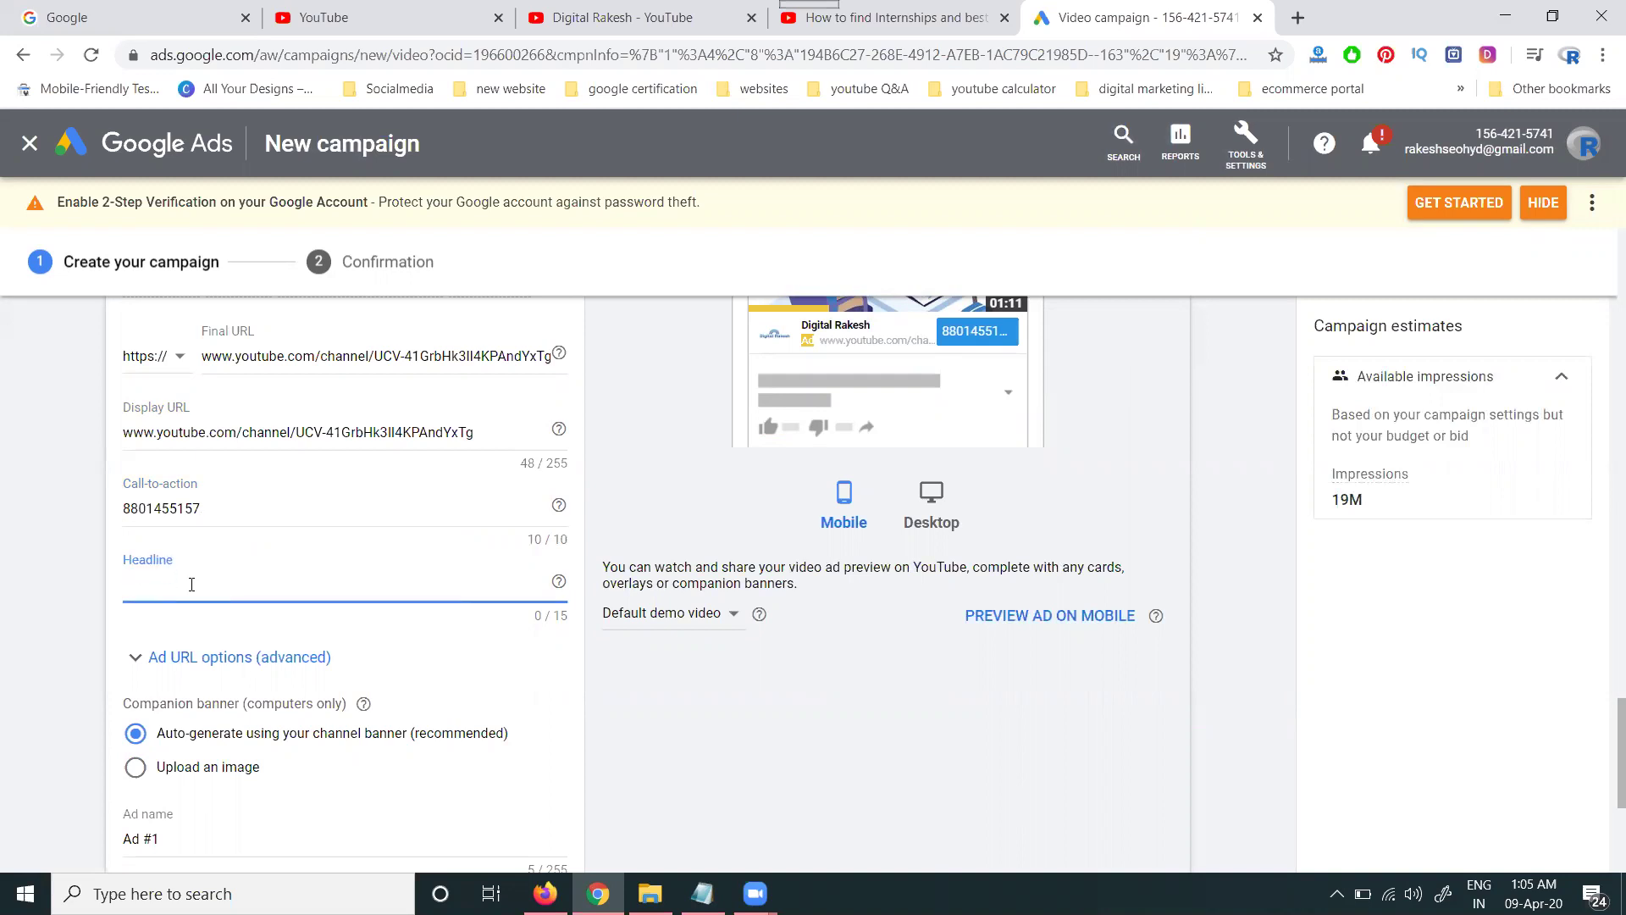
type("Learn Free Digital marke")
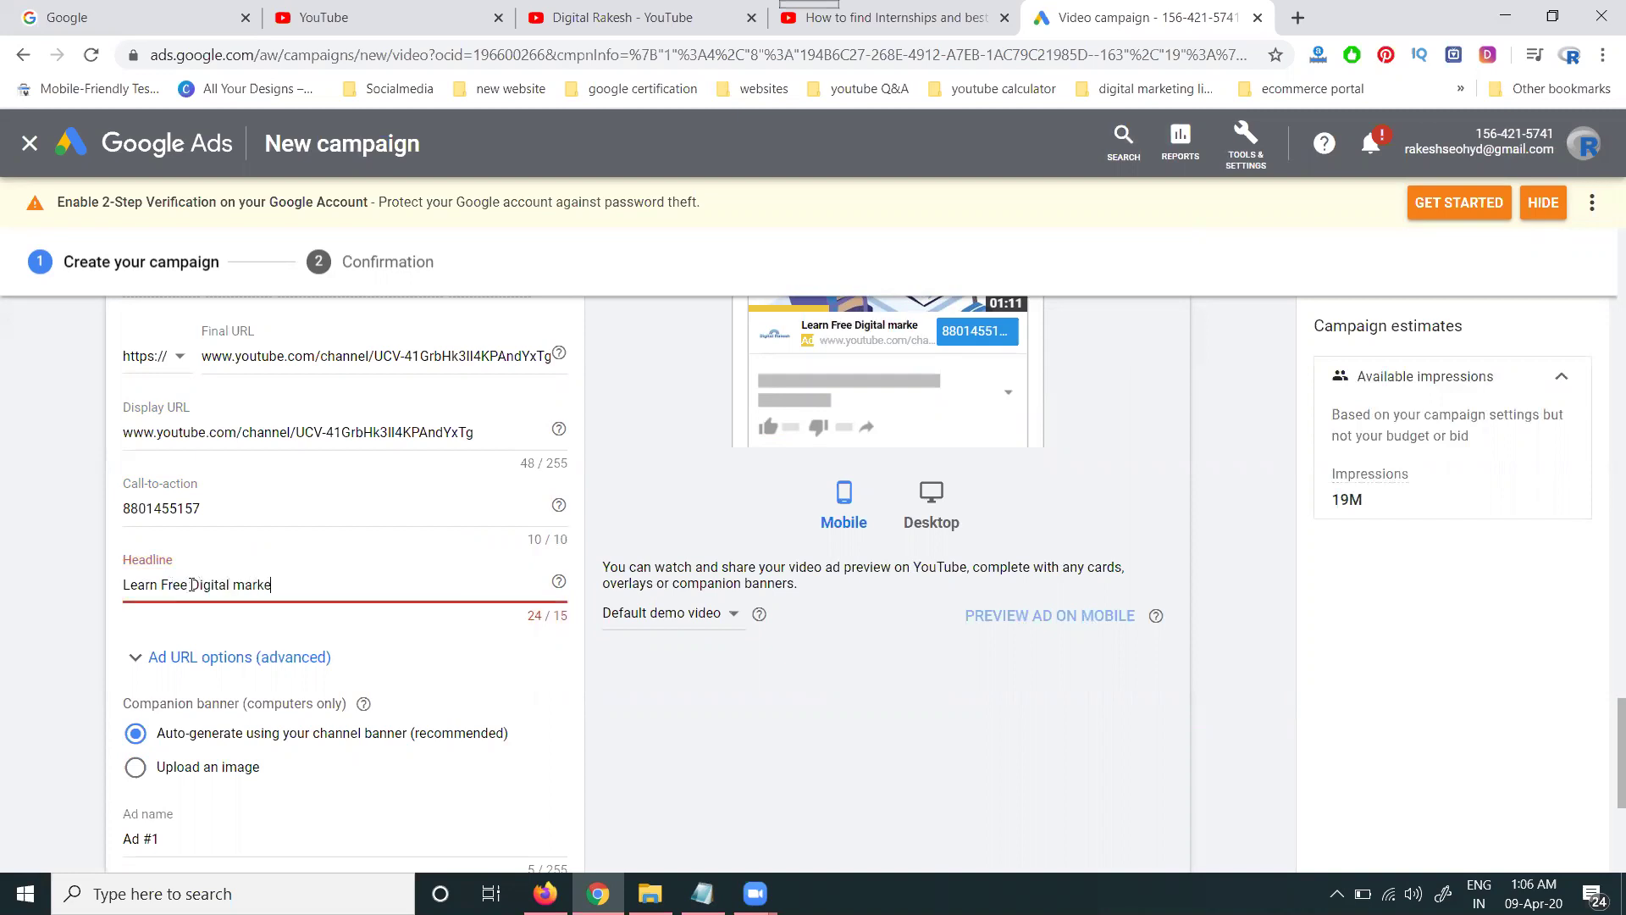
type("ting vi")
key("BackSpace")
key("BackSpace")
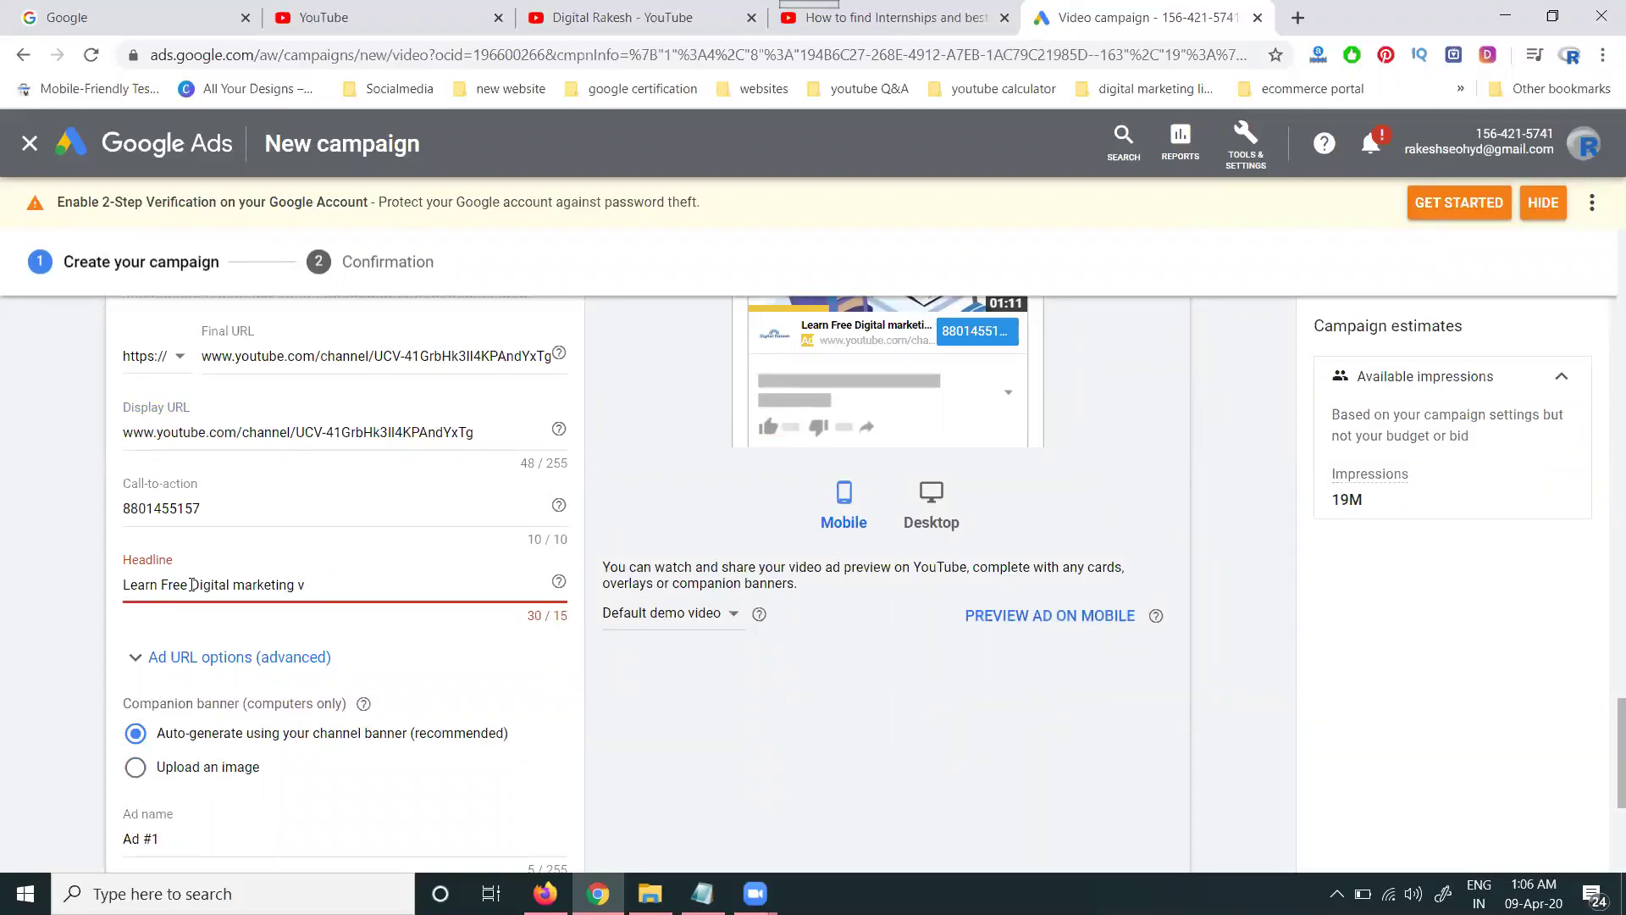
left_click_drag(192, 584, 125, 584)
key("BackSpace")
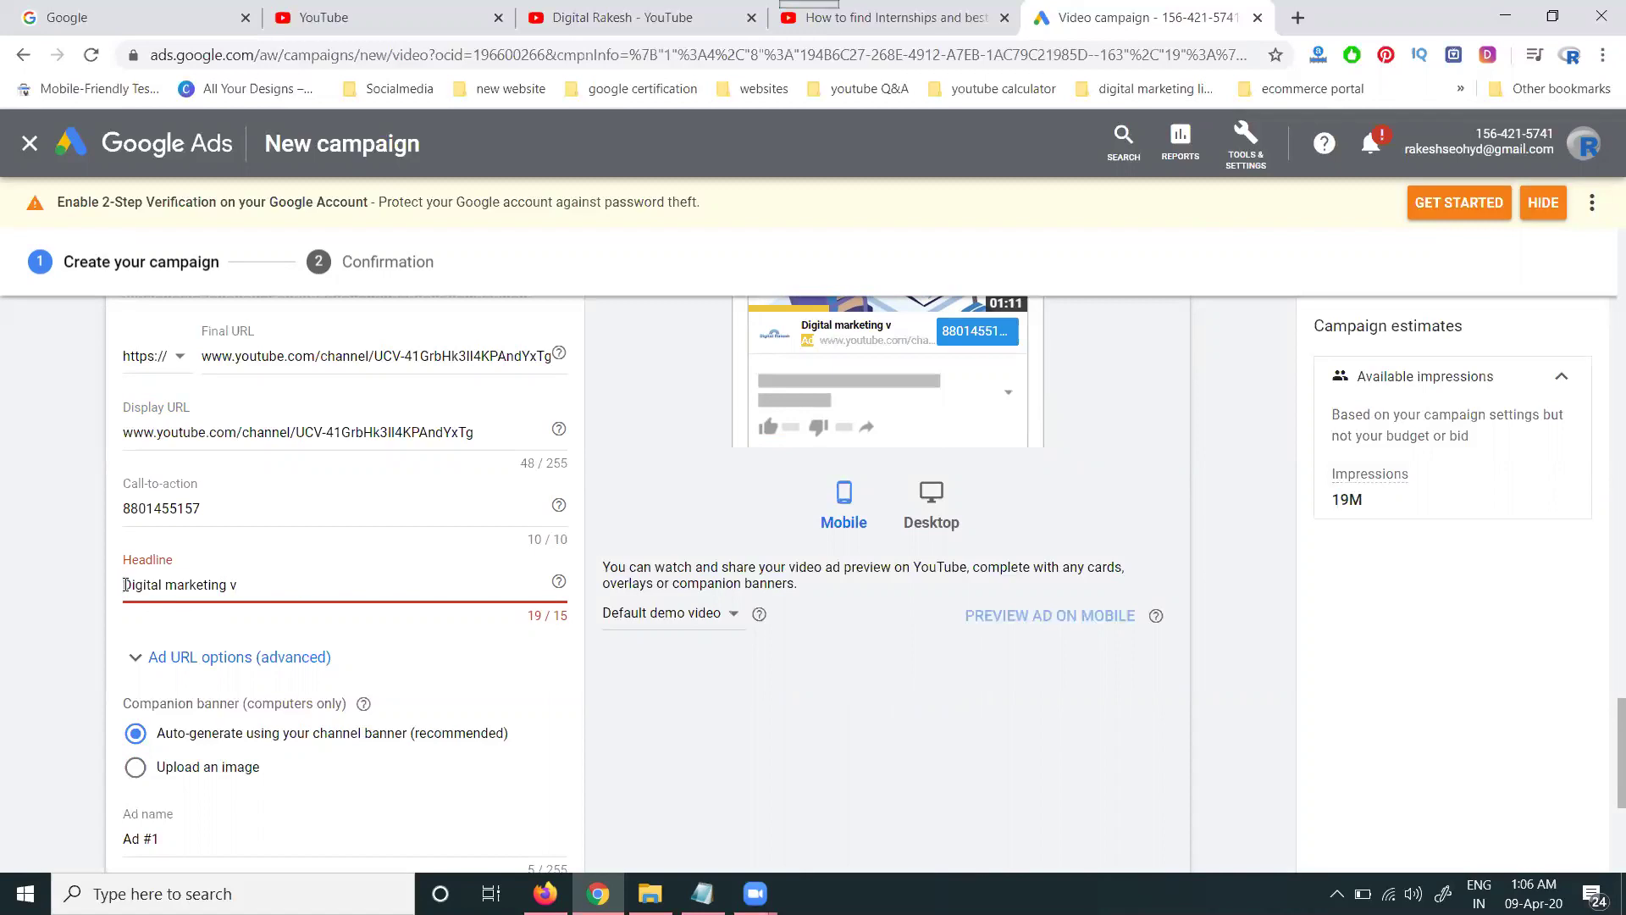
key("BackSpace")
key("BackSpace")
key("BackSpace")
key("BackSpace")
key("BackSpace")
key("BackSpace")
key("BackSpace")
key("BackSpace")
key("BackSpace")
key("BackSpace")
key("BackSpace")
key("BackSpace")
key("BackSpace")
key("BackSpace")
key("BackSpace")
key("BackSpace")
key("BackSpace")
key("BackSpace")
key("BackSpace")
type("digital rakesh")
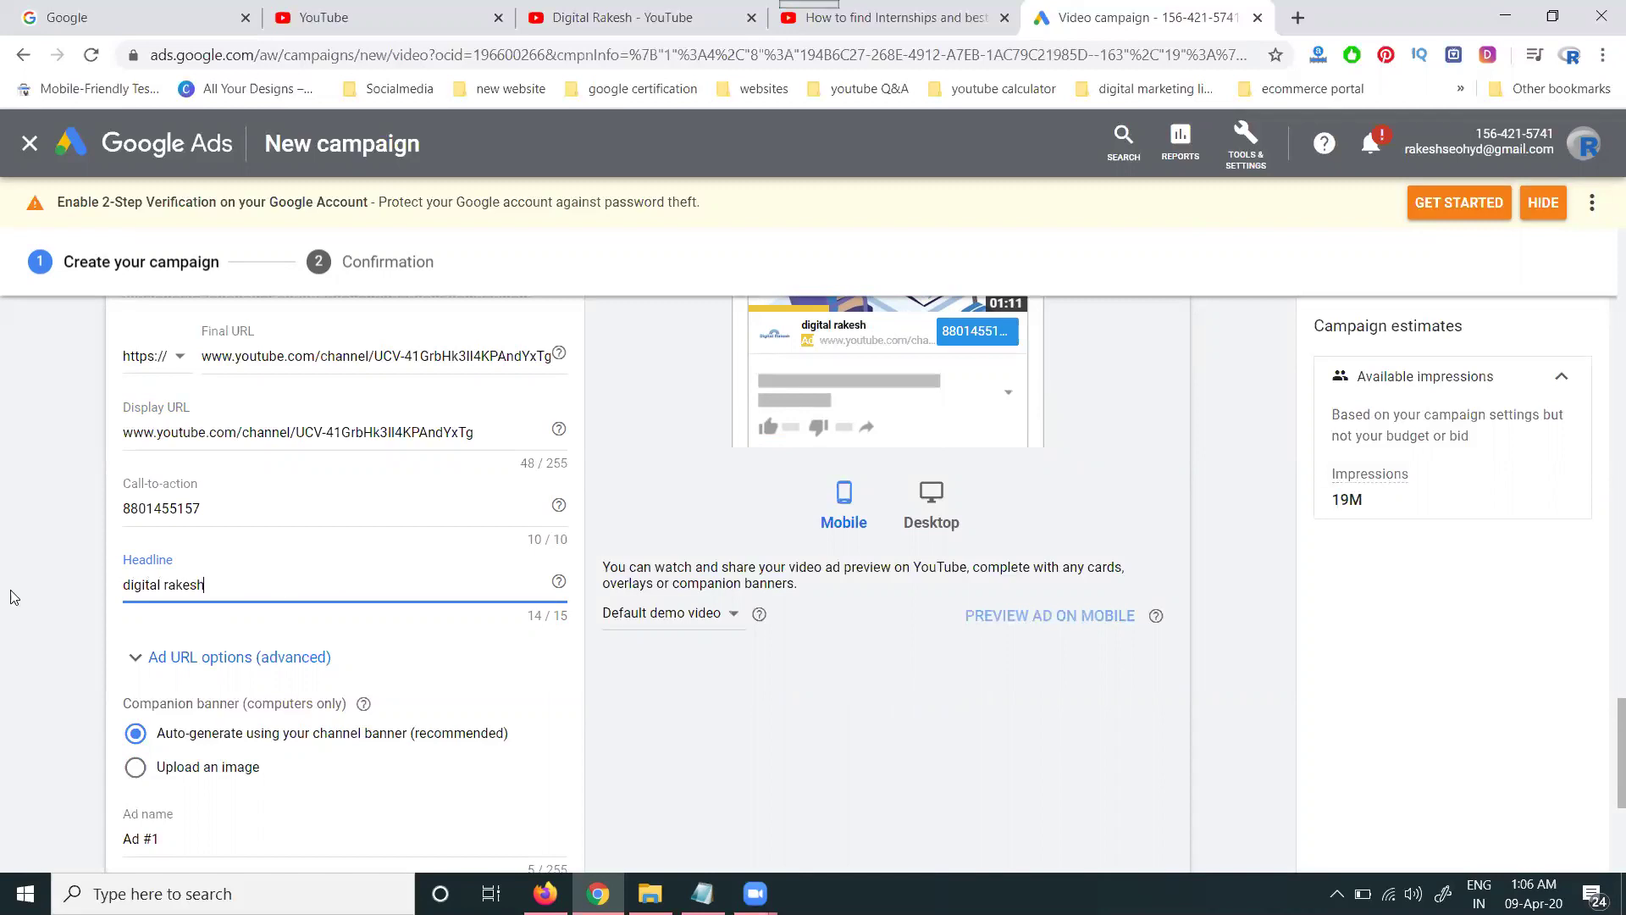
scroll(12, 597, "down", 3)
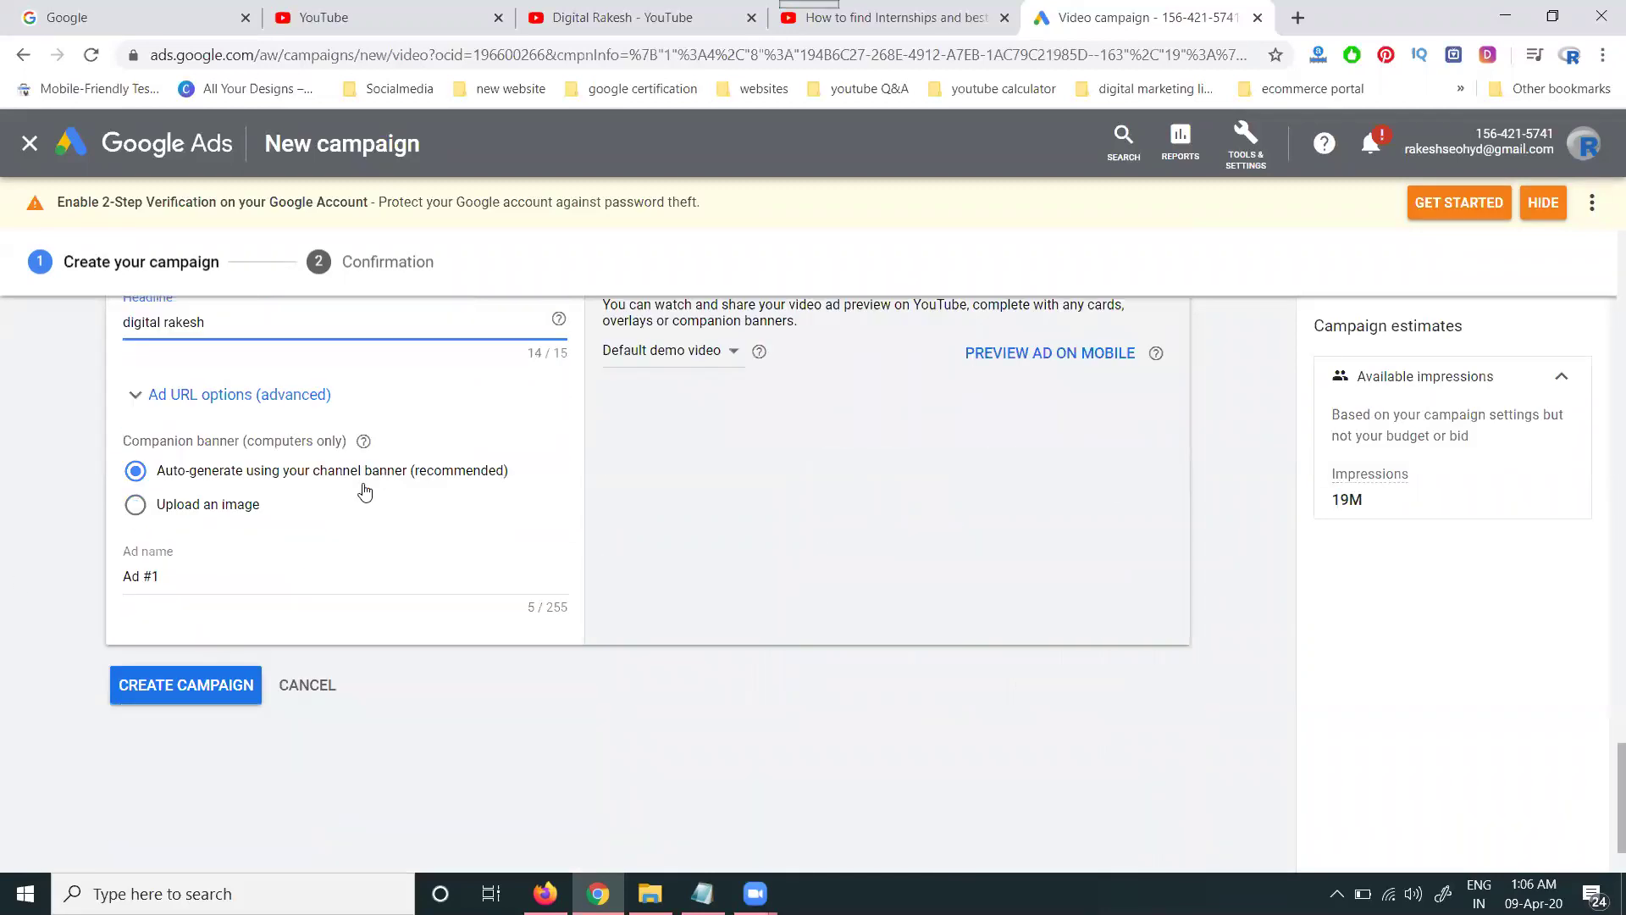
- Rename the ad from Ad #1 to 'learn free digital marketing videos'
left_click(274, 573)
triple_click(274, 571)
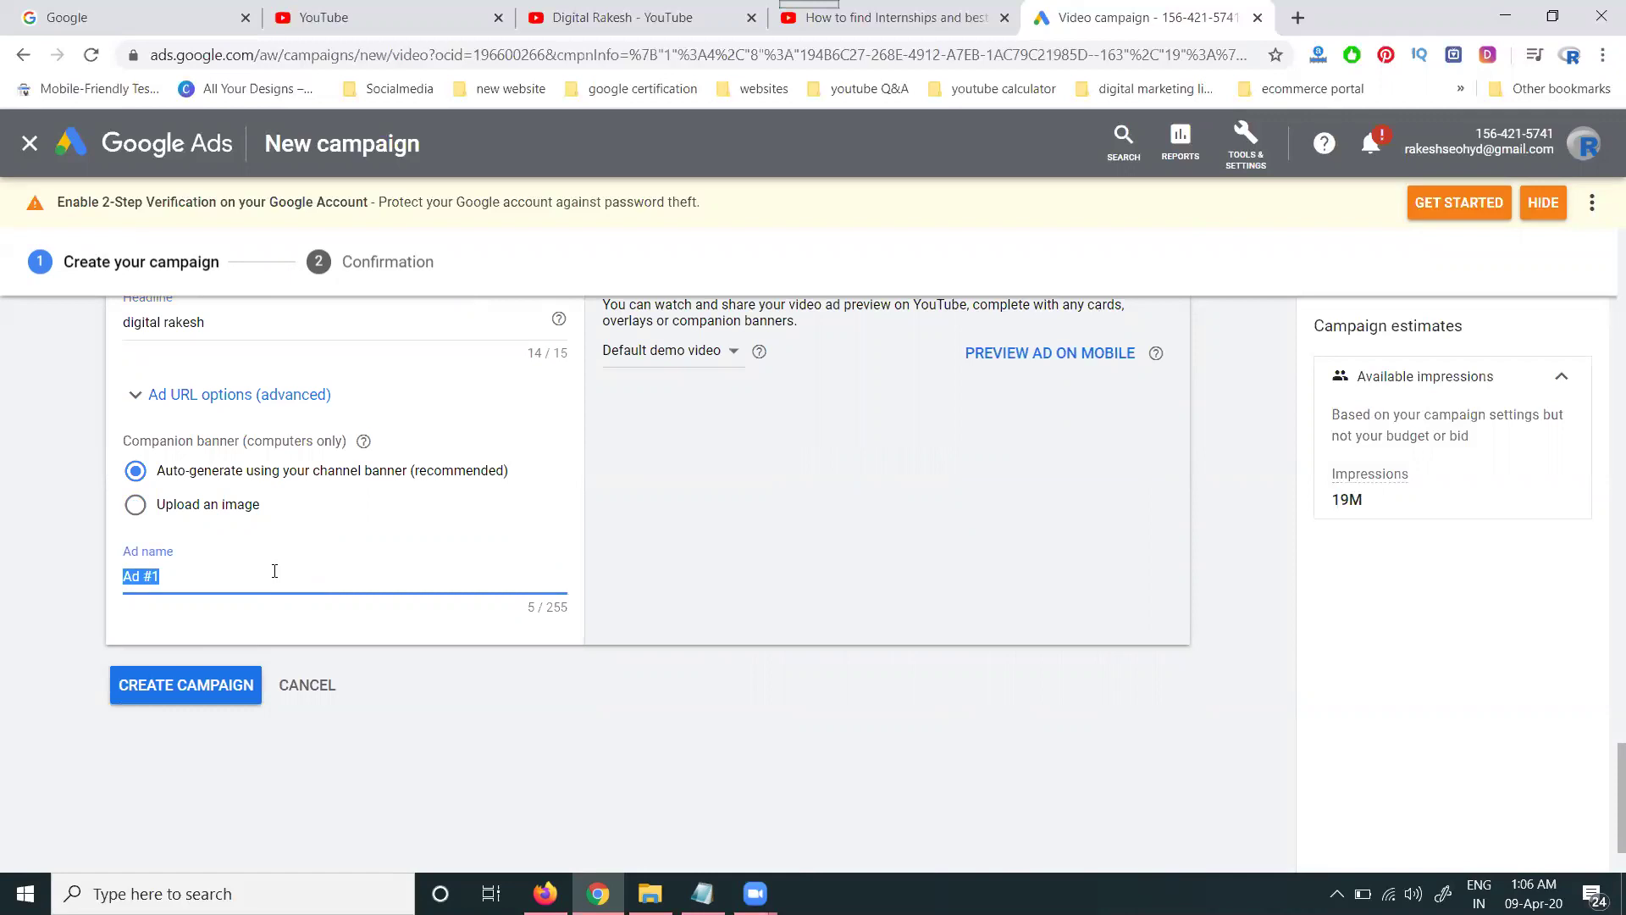
type("I")
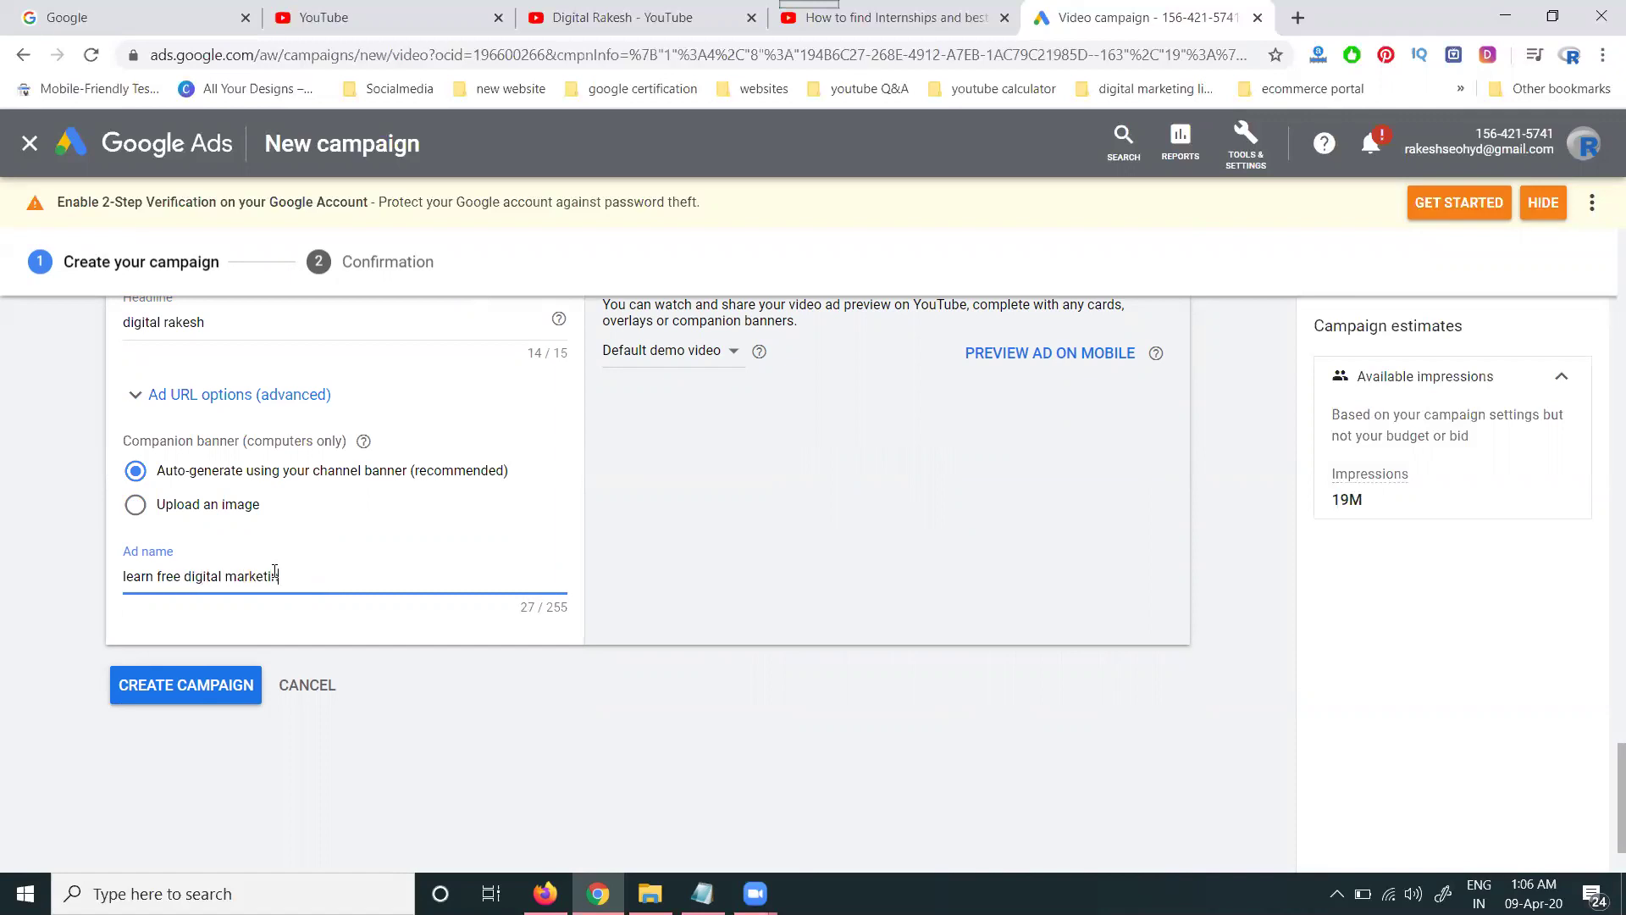
type("videos")
- Preview the ad on Google video partners in Desktop view, then return to the YouTube preview
scroll(694, 588, "up", 7)
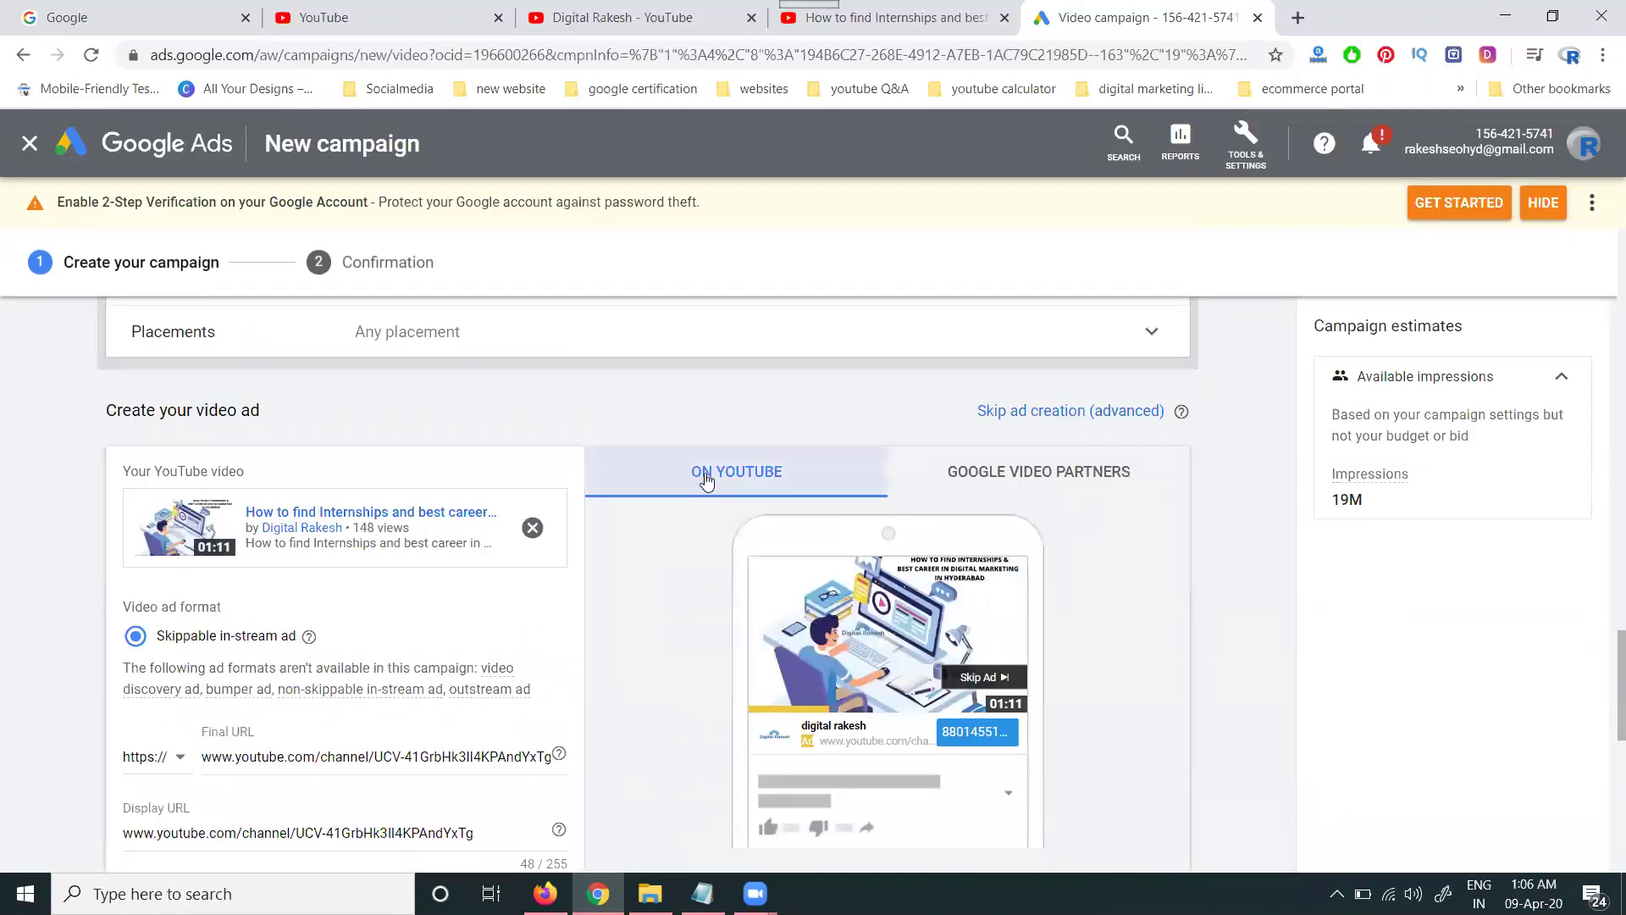
left_click(969, 480)
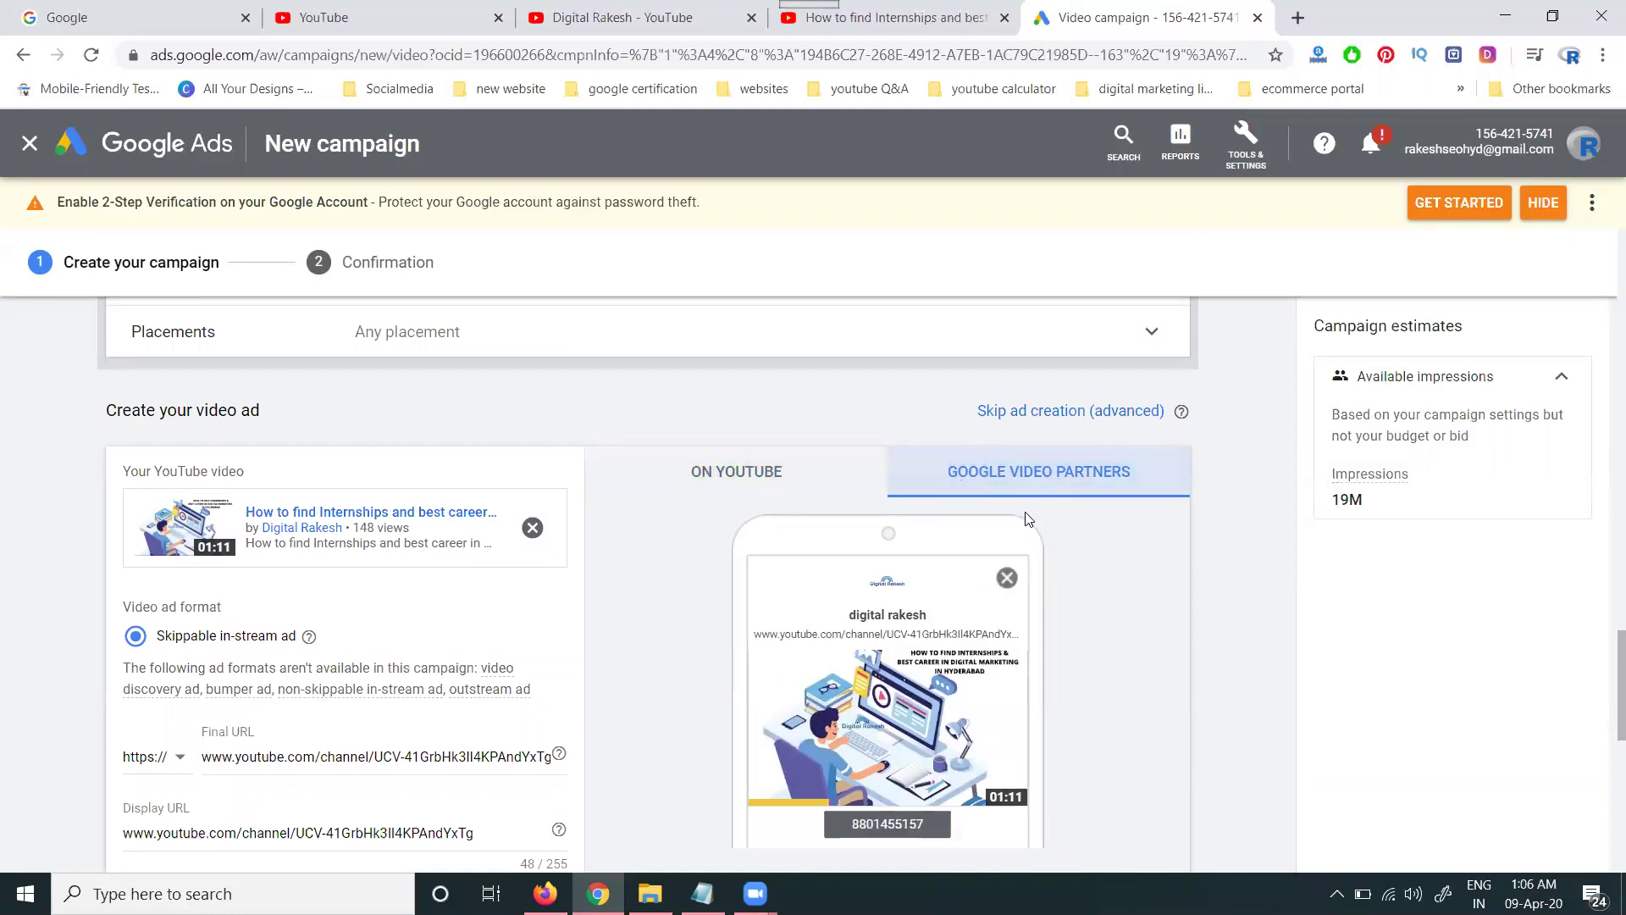
scroll(1176, 801, "down", 3)
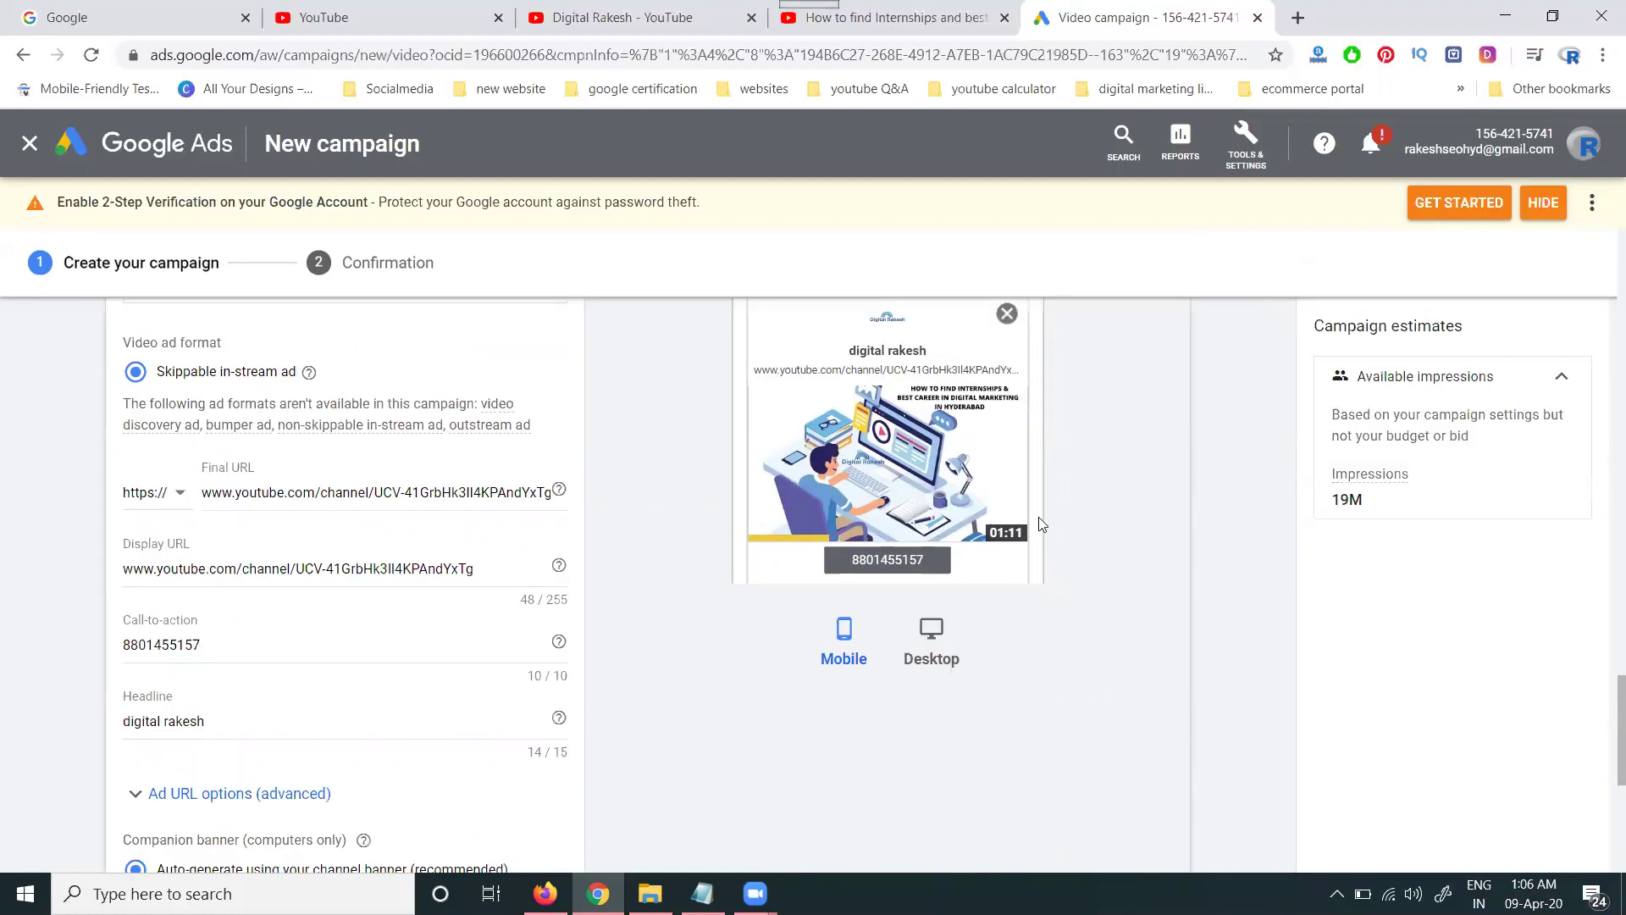
scroll(964, 442, "up", 5)
scroll(944, 656, "down", 5)
left_click(944, 656)
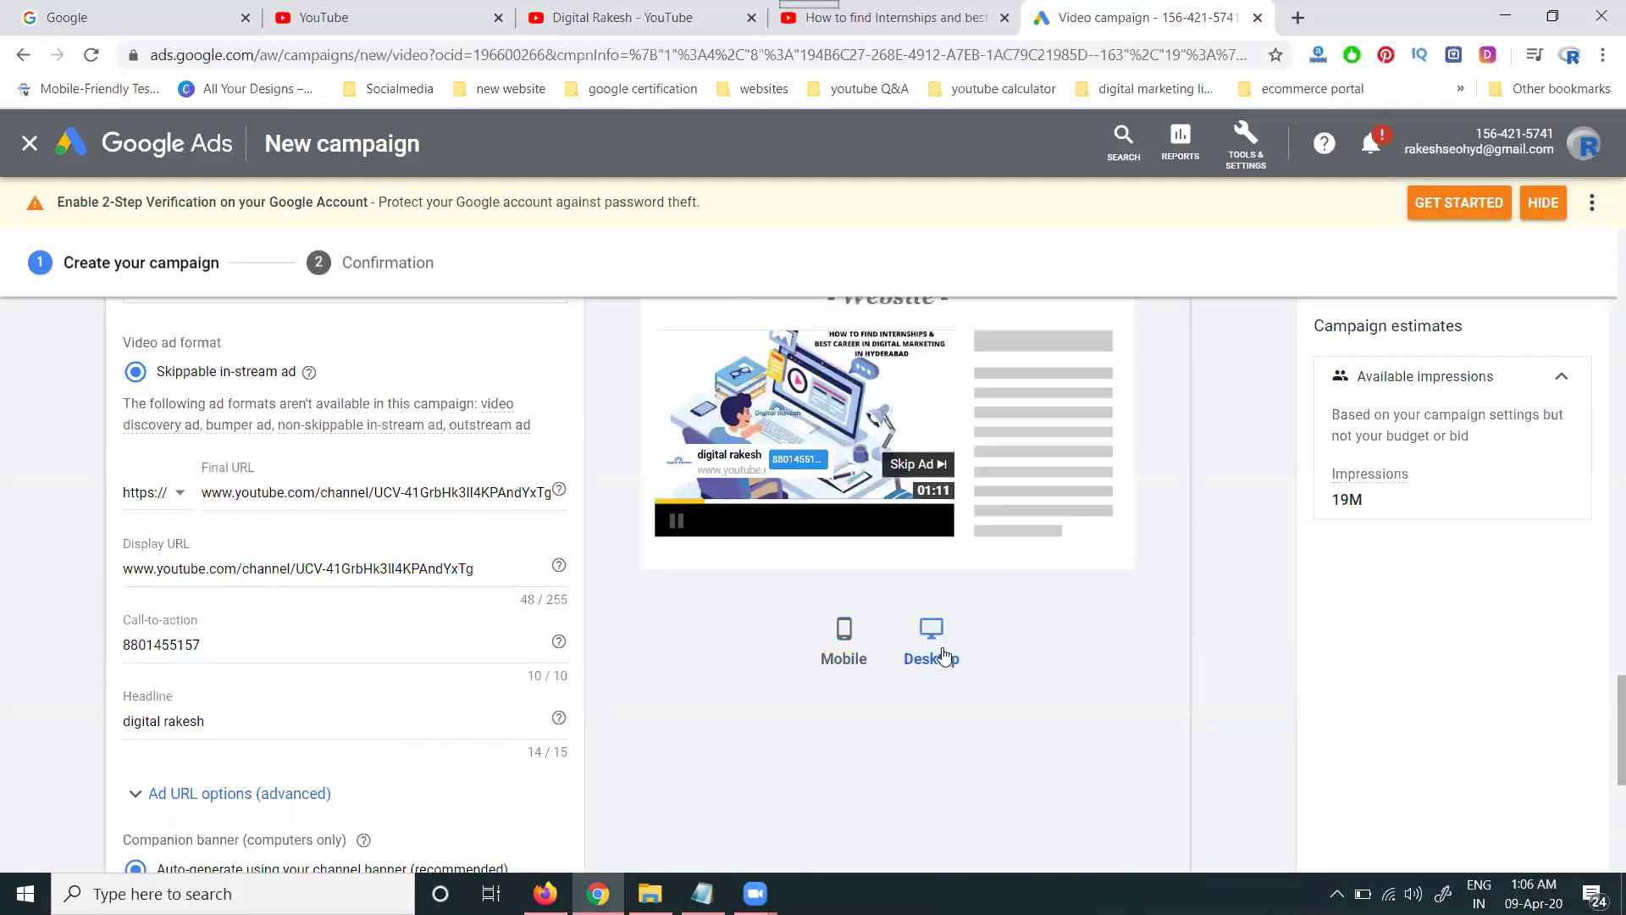
scroll(861, 558, "up", 3)
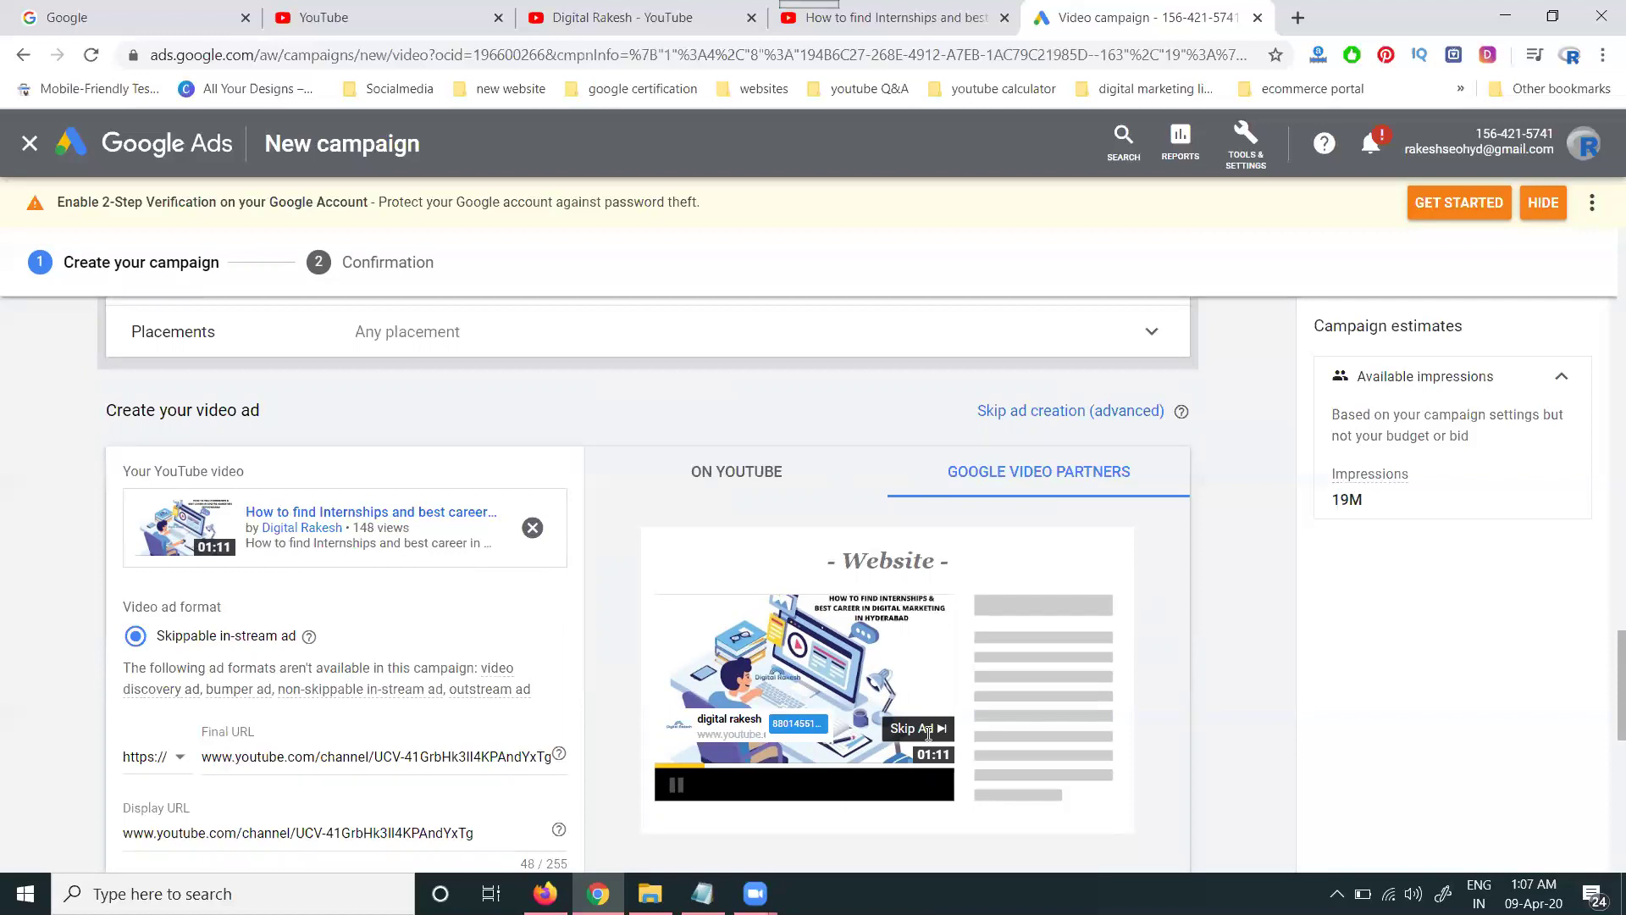
left_click(727, 470)
scroll(1064, 603, "down", 5)
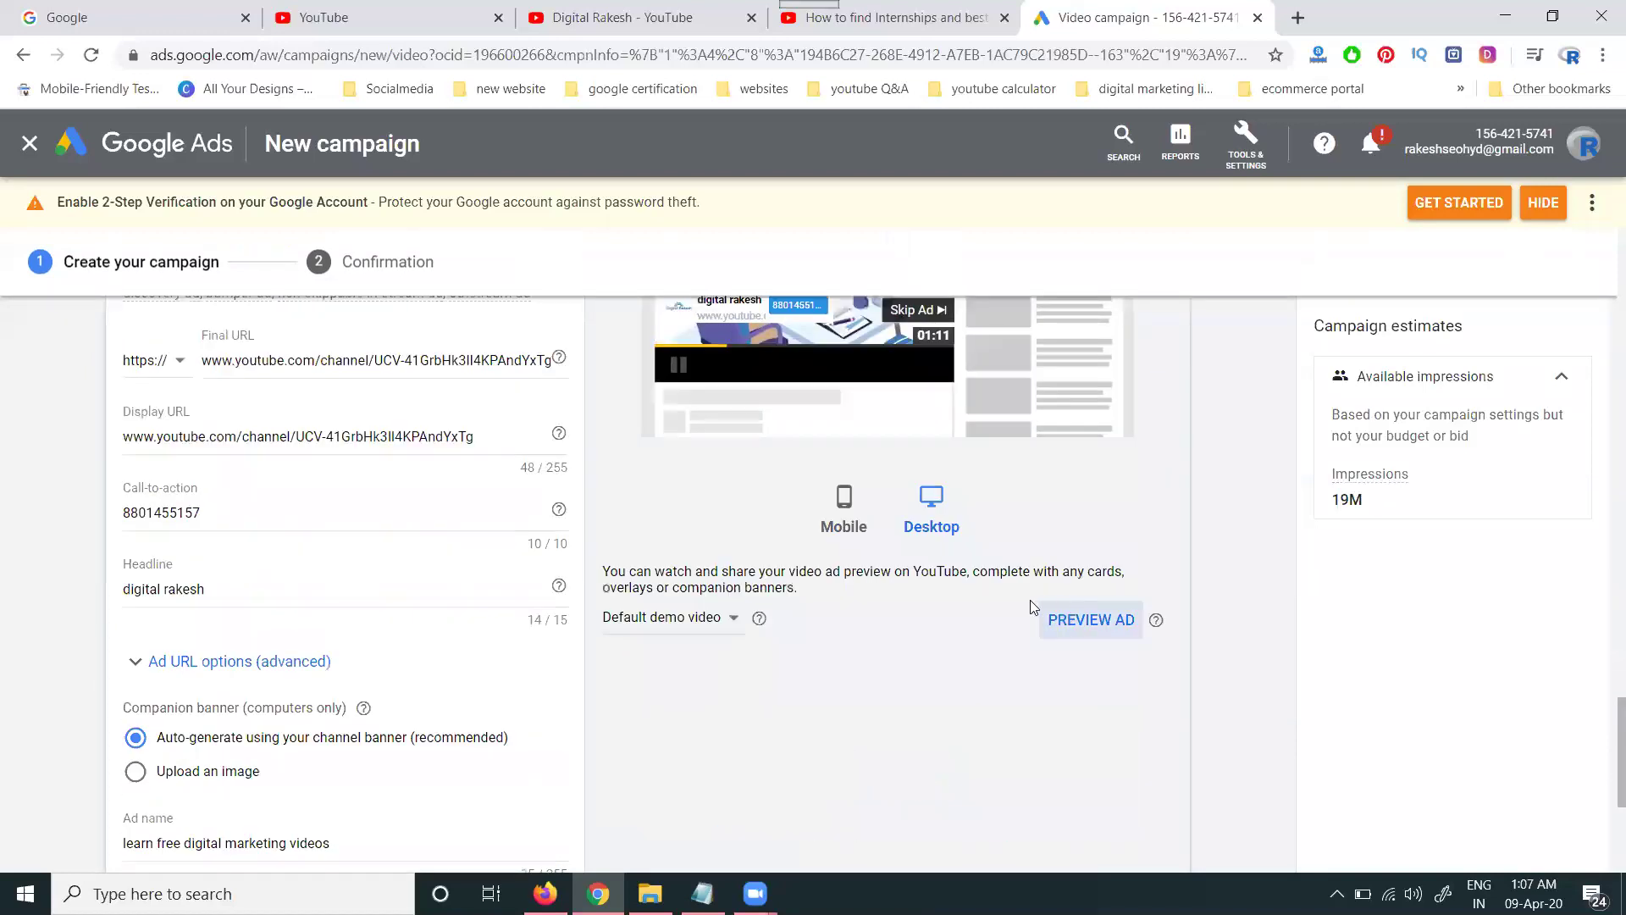
- Launch the ad's live preview on YouTube, showing its headline and call-to-action card
right_click(1093, 630)
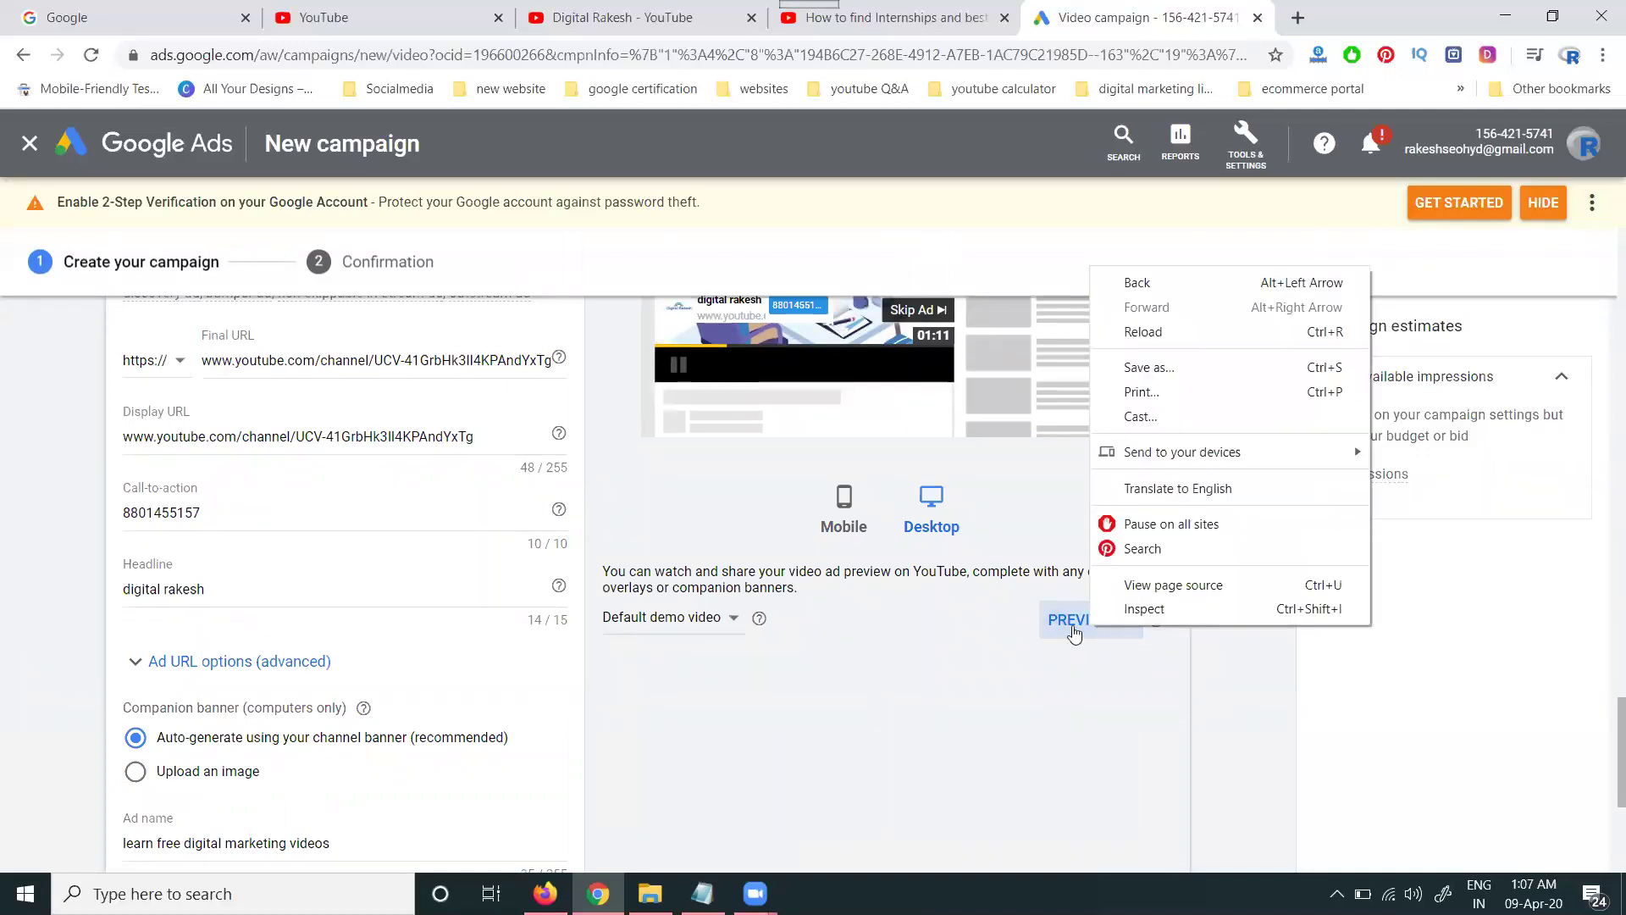
left_click(1074, 634)
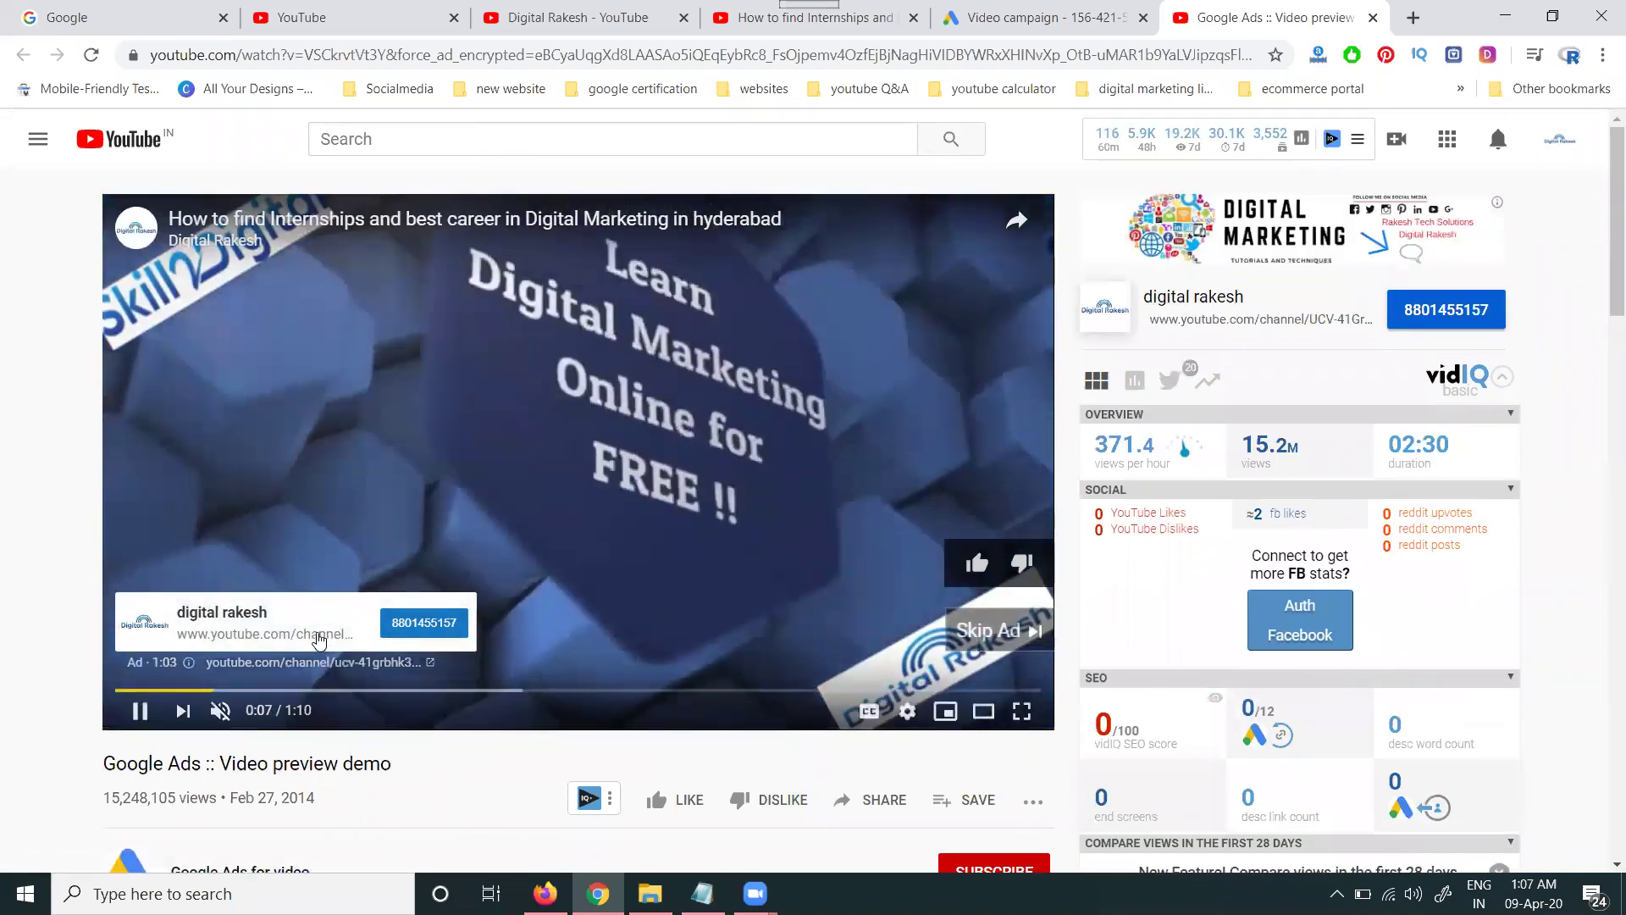
- Test the call-to-action card's Click Preview Page and a real ad's Udemy link, closing both tabs
left_click(318, 640)
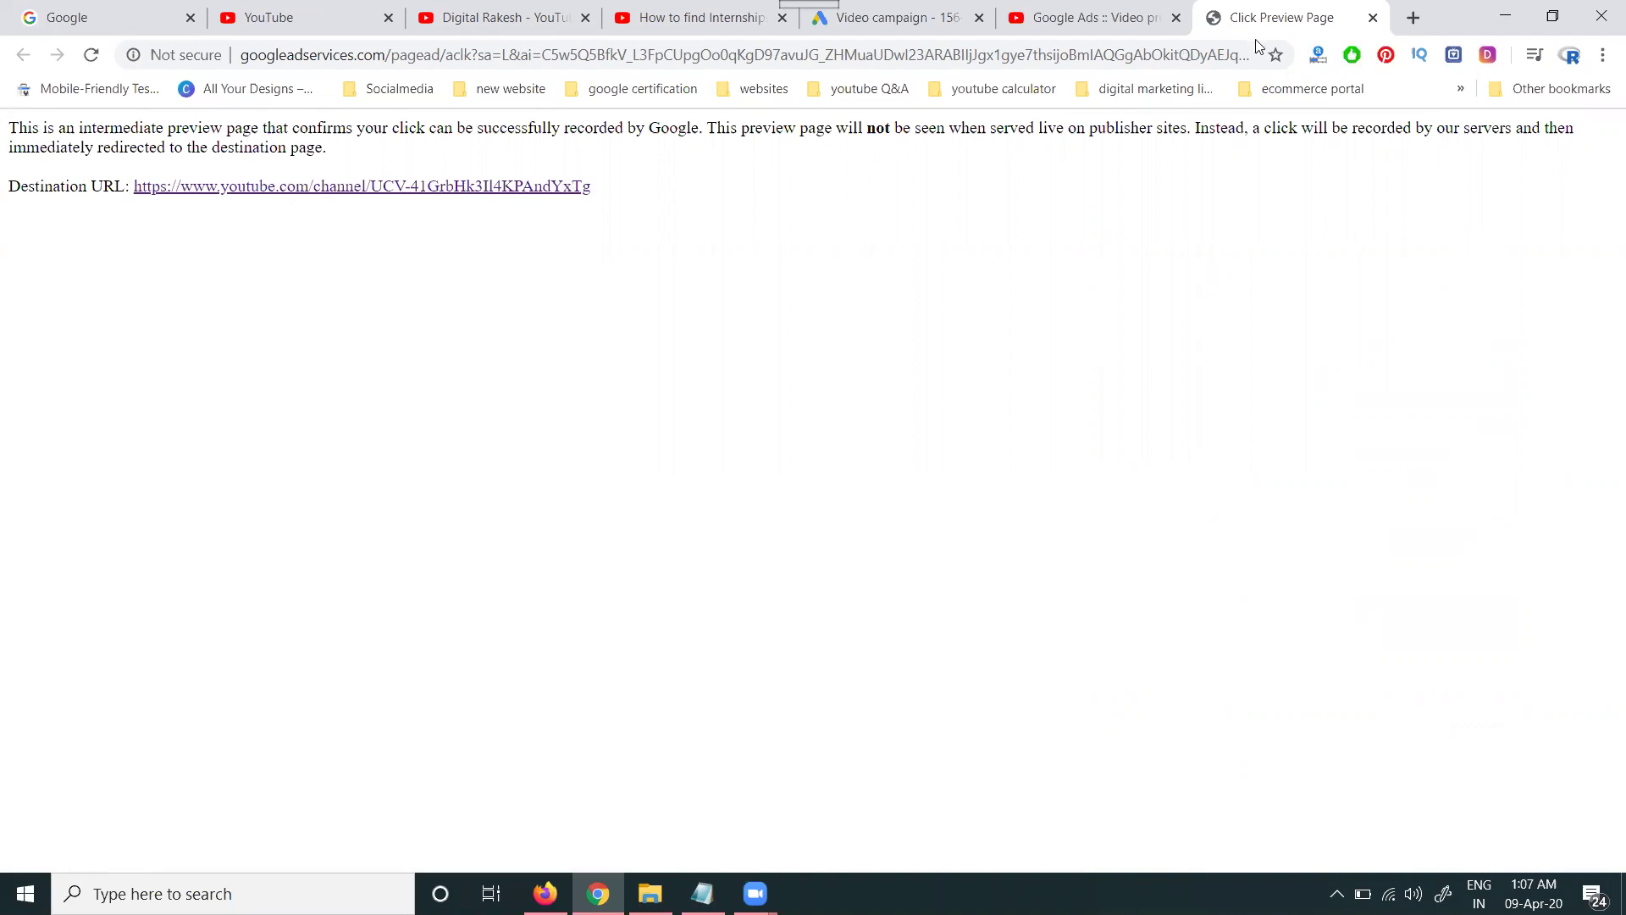
left_click(1373, 18)
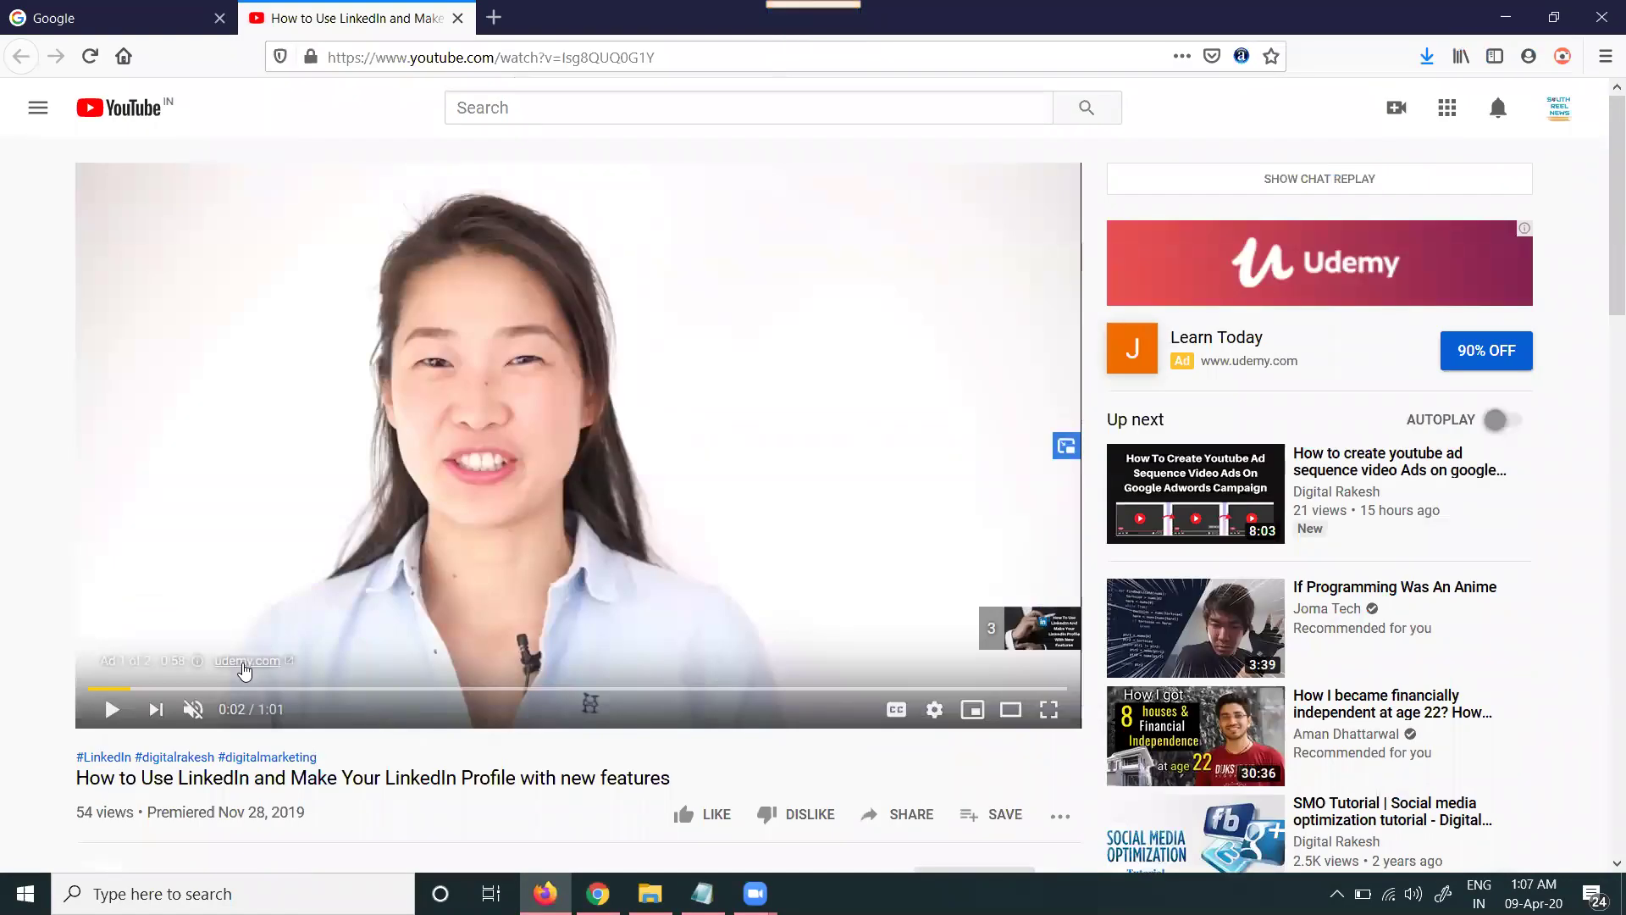
left_click(244, 668)
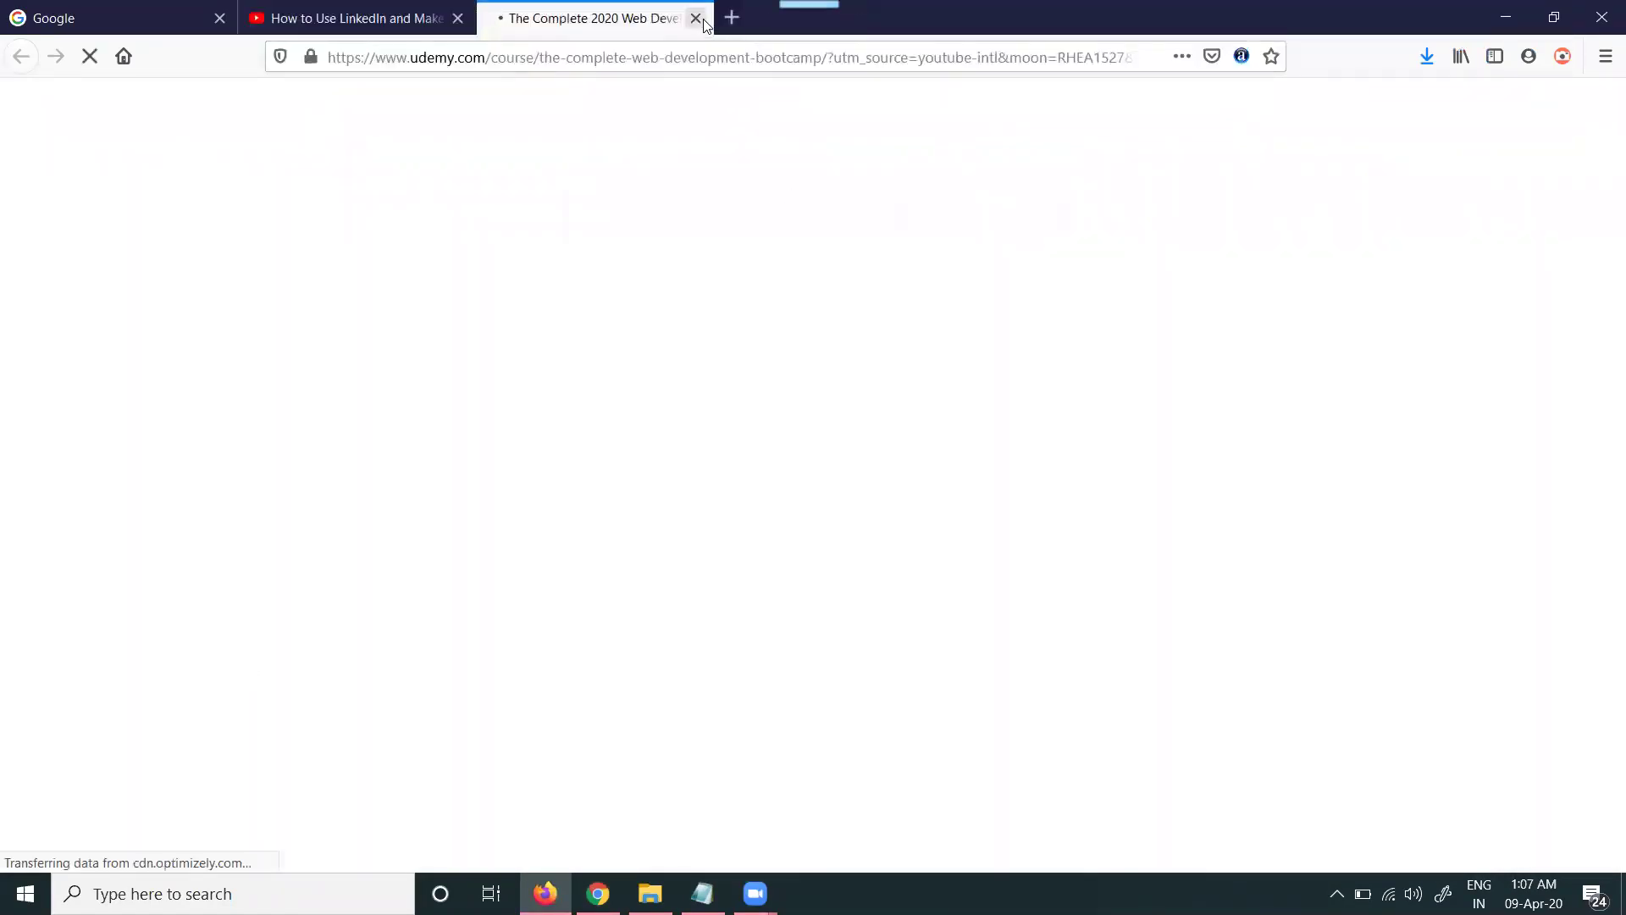
left_click(695, 18)
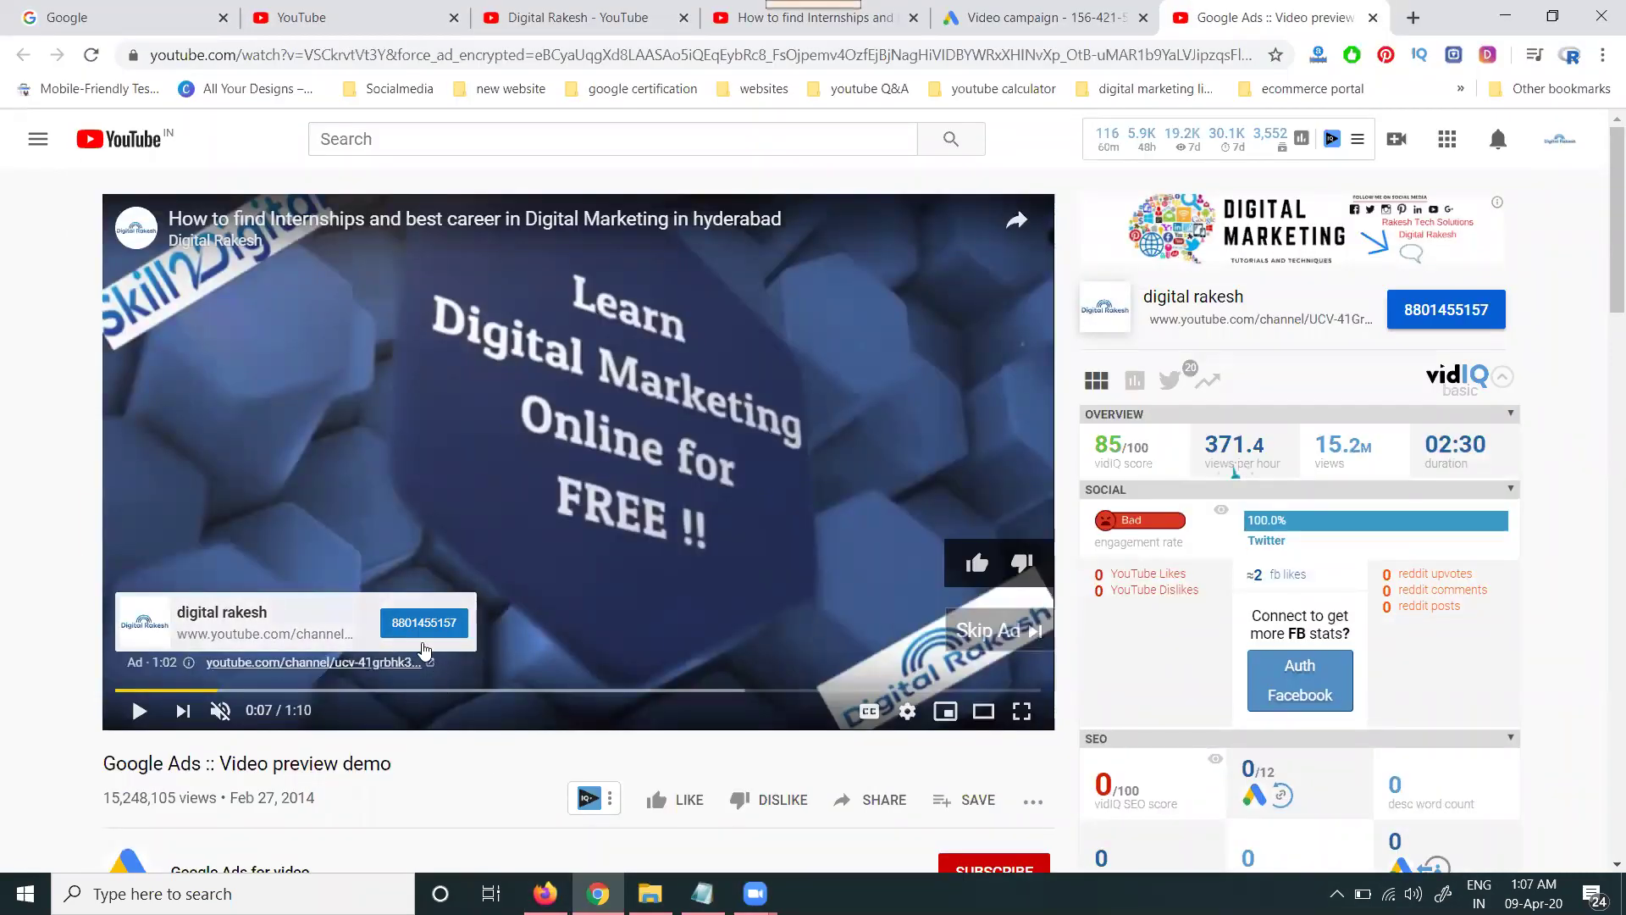
- Clear the call-to-action field in the Video campaign form and re-open the ad preview on YouTube
left_click(1007, 11)
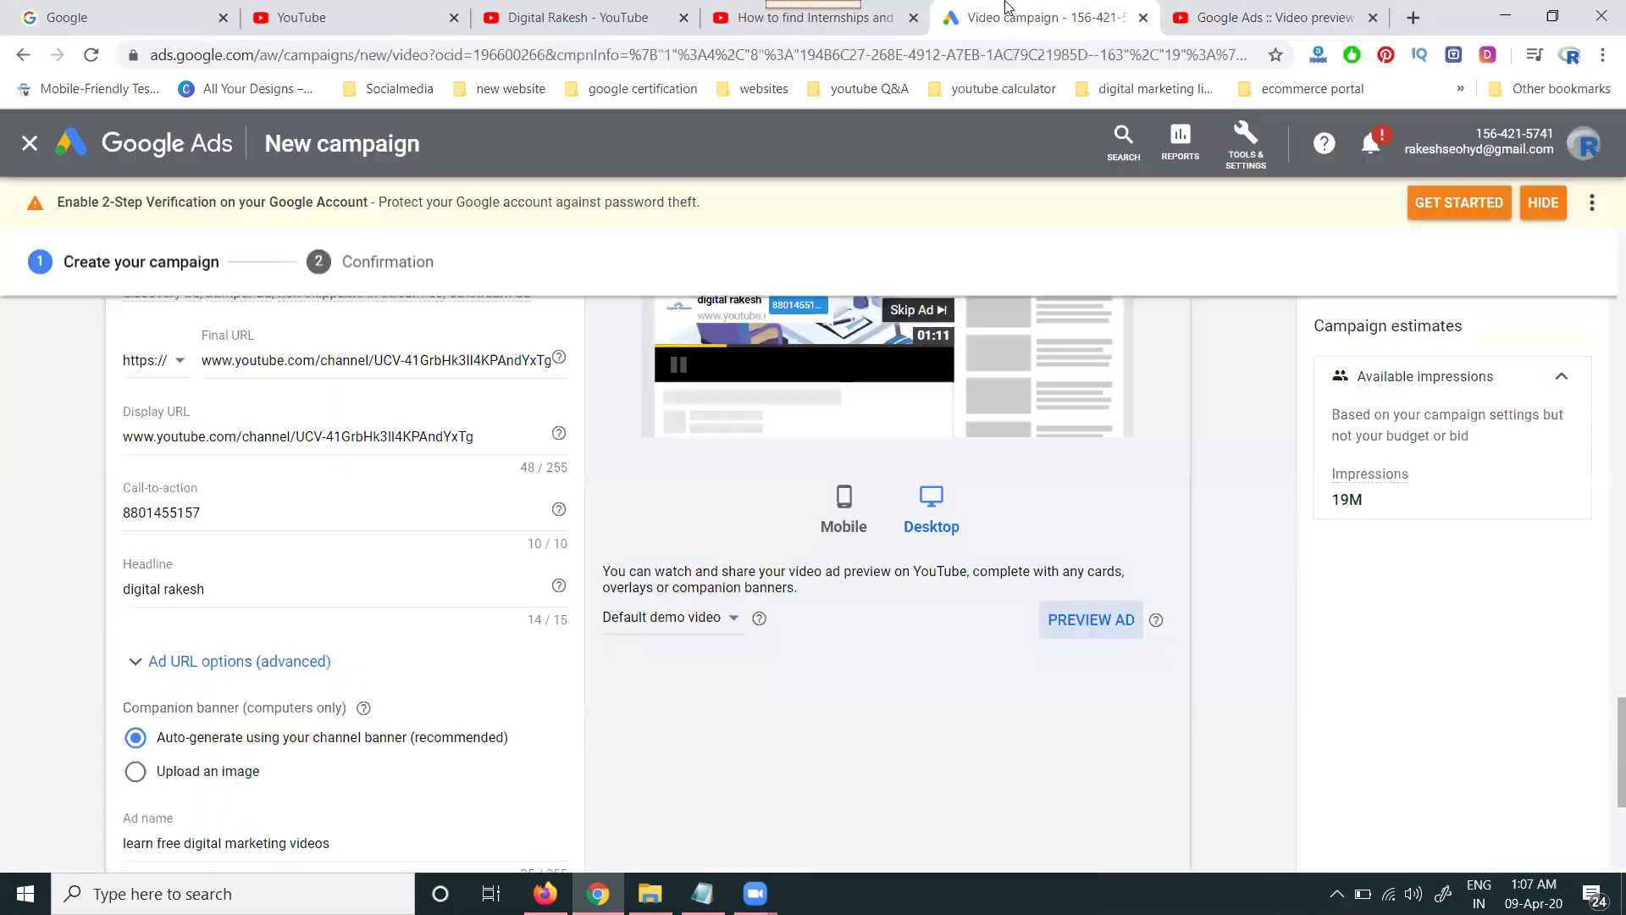
double_click(281, 513)
key("BackSpace")
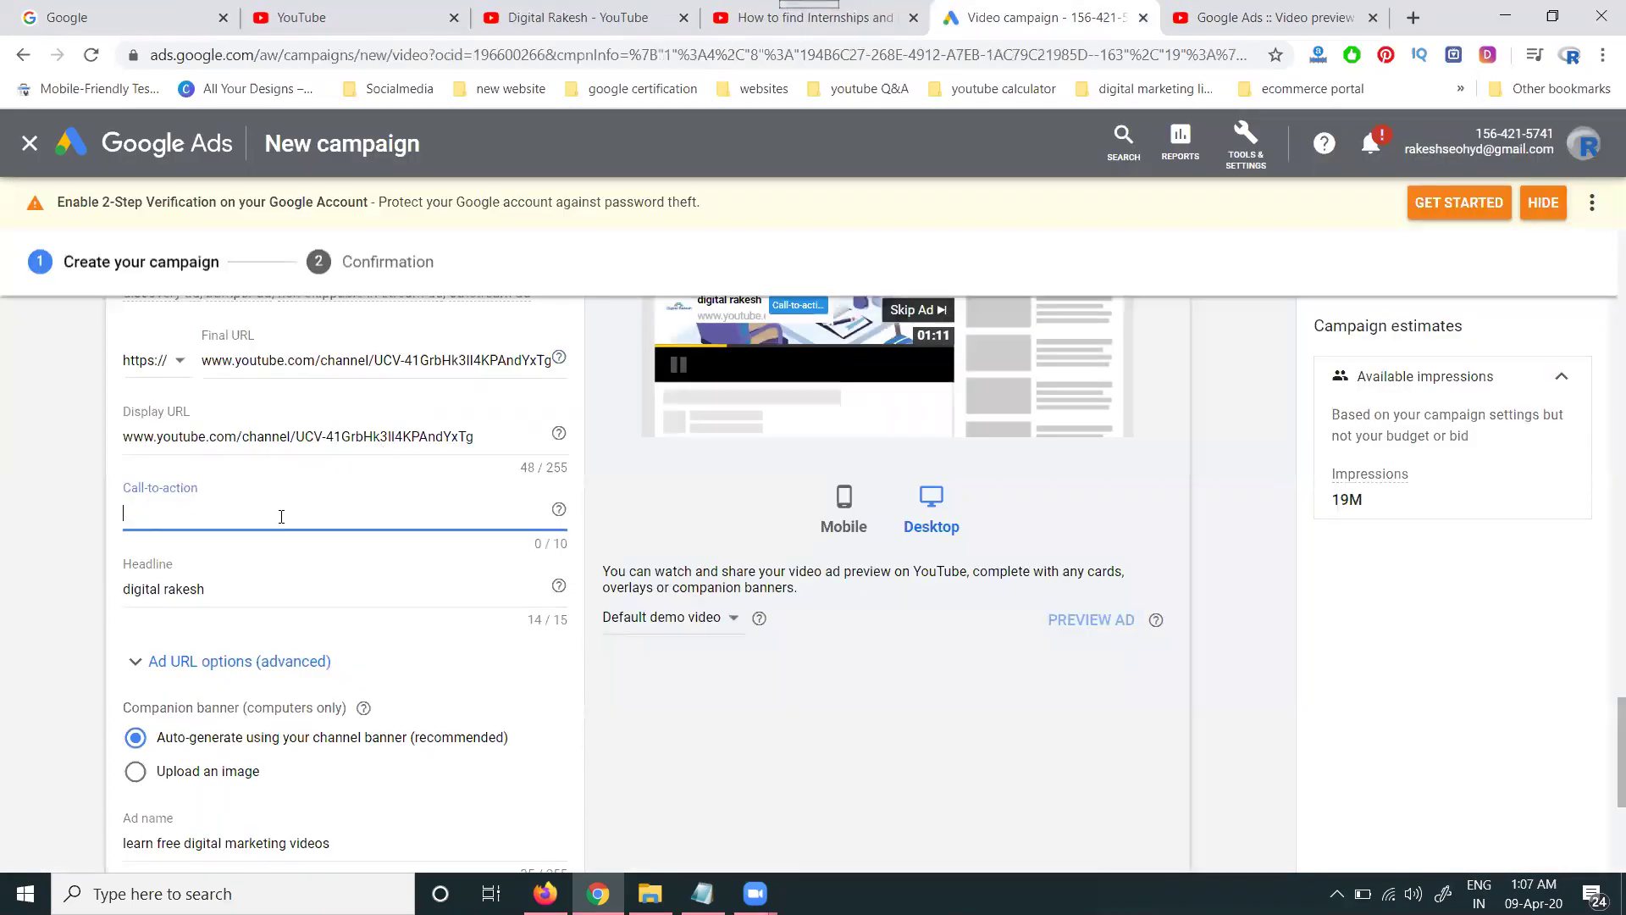
scroll(393, 596, "down", 3)
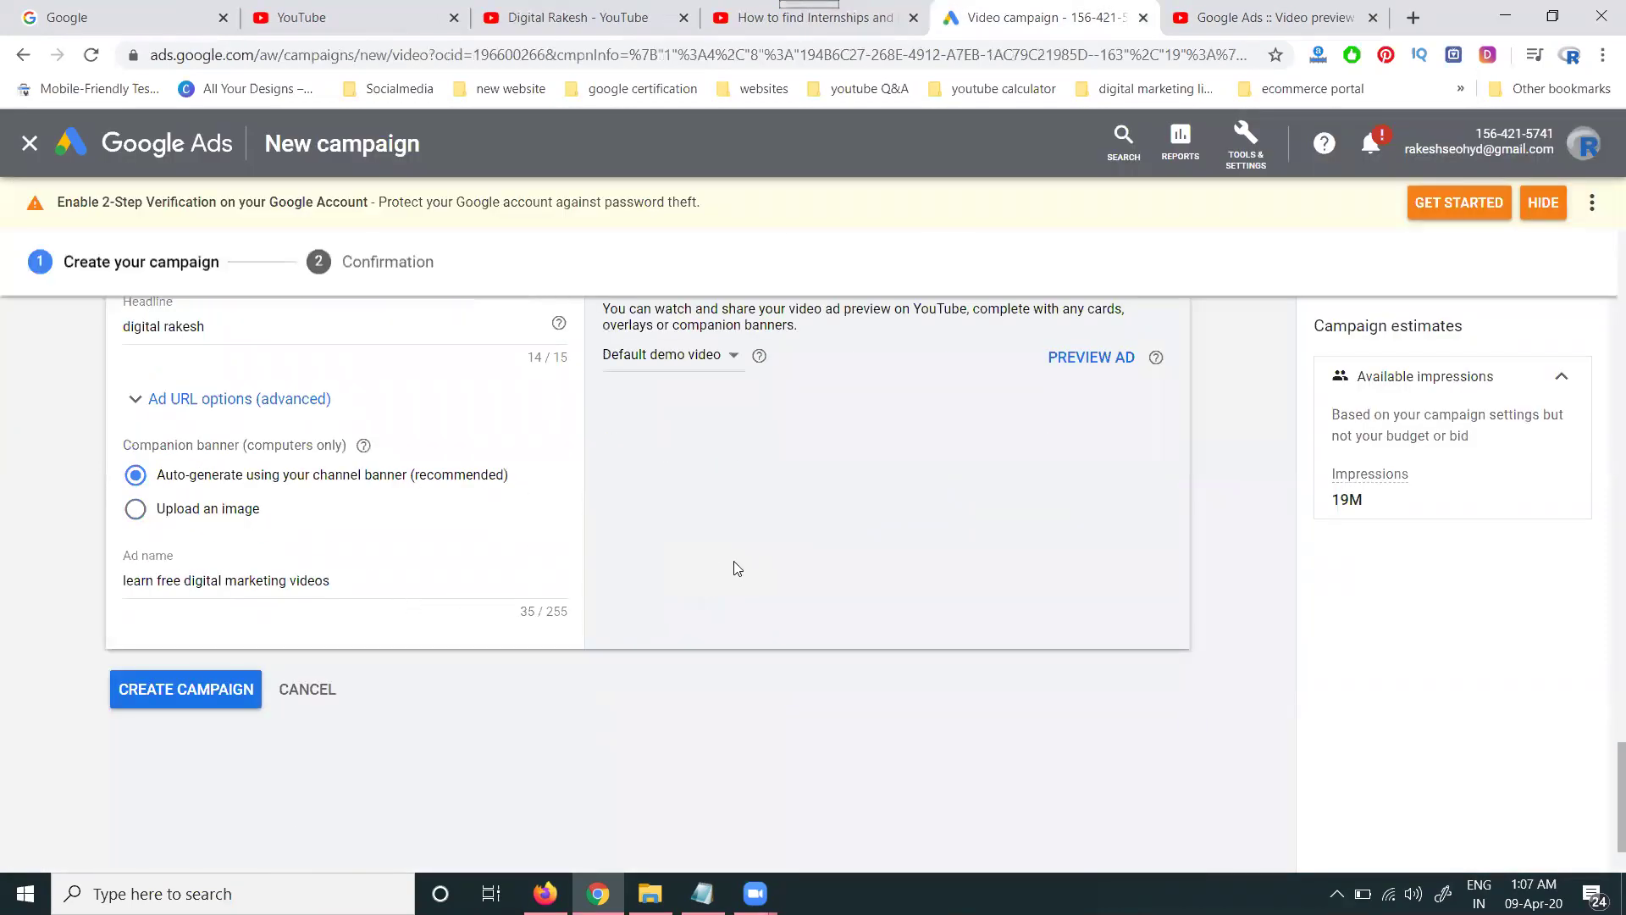
left_click(1090, 358)
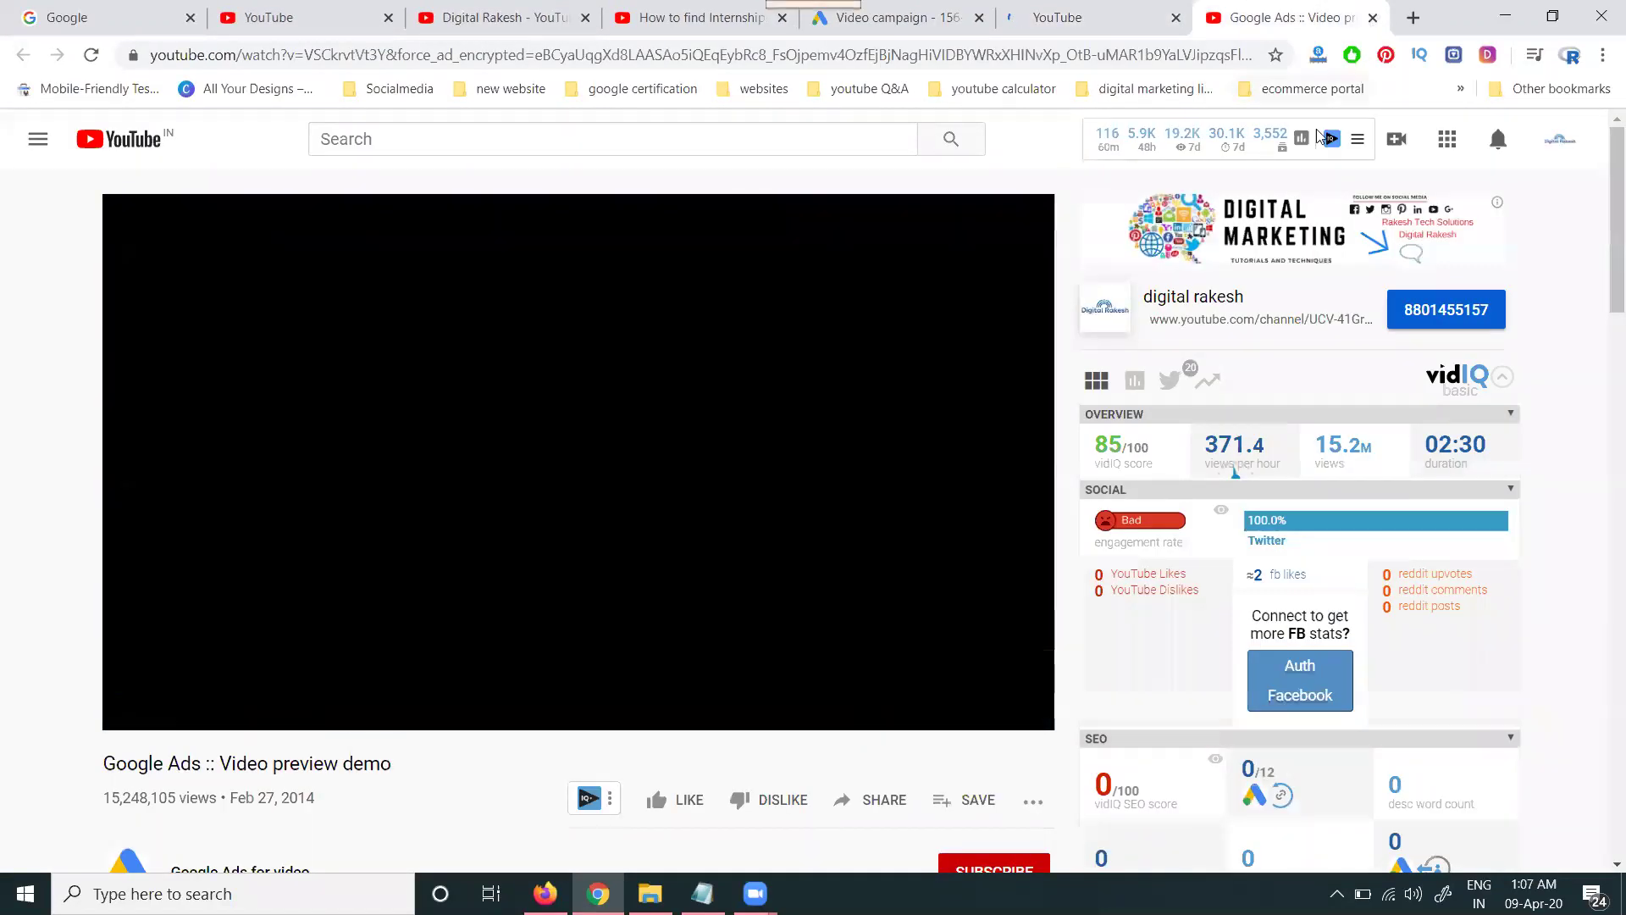
- Close the duplicate preview tabs, then check the ad's click-through Click Preview Page and close it
left_click(1373, 17)
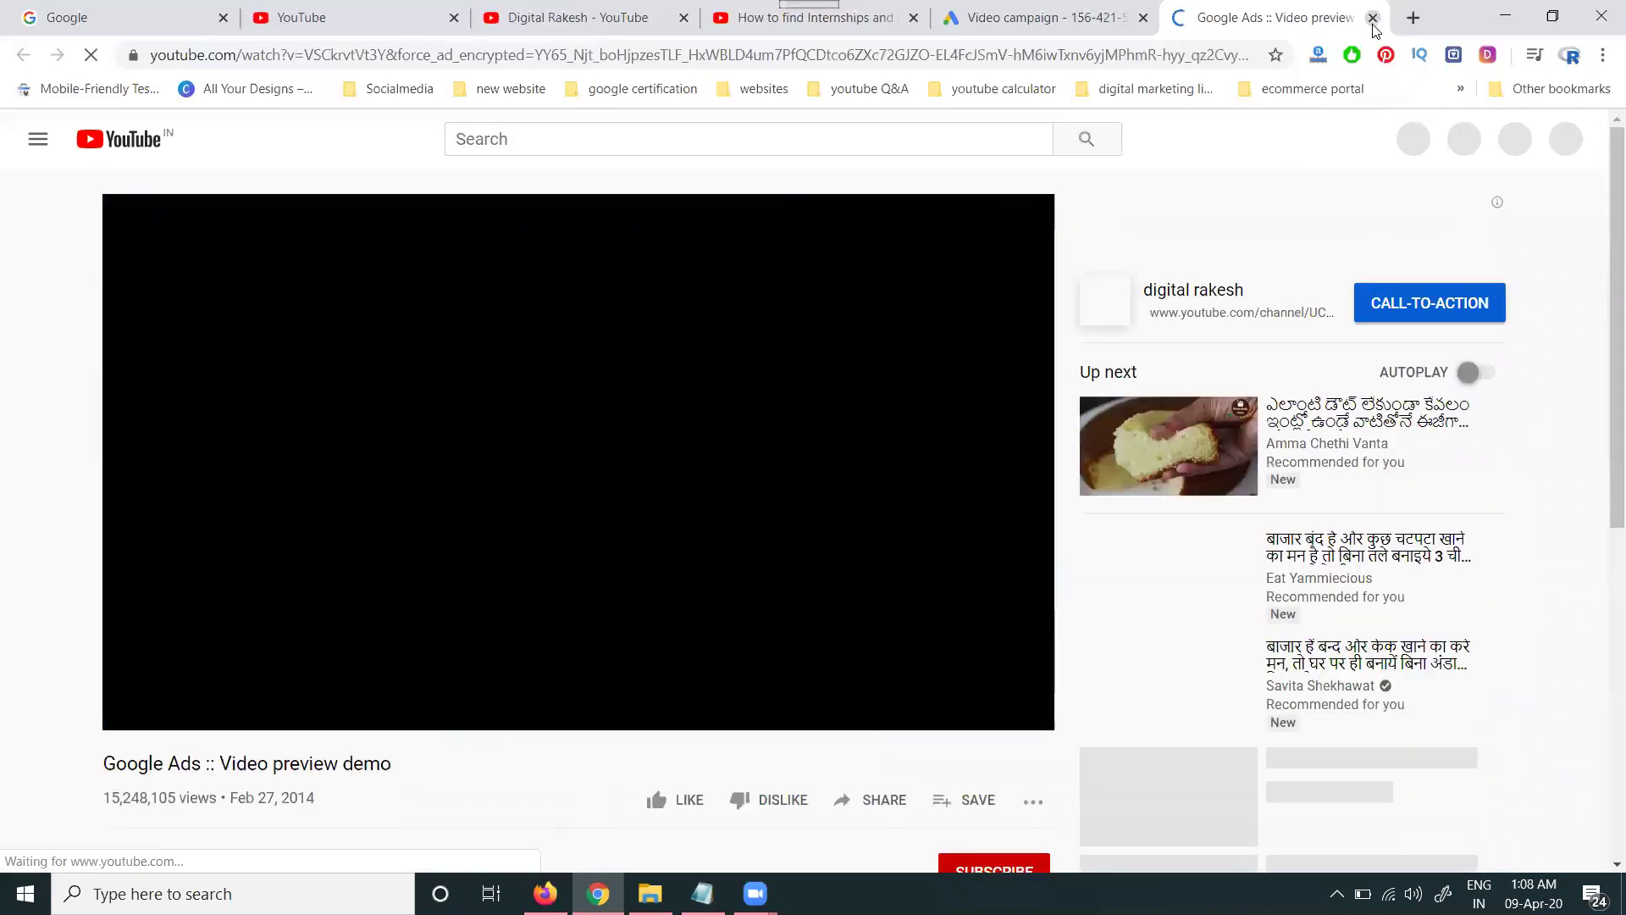
left_click(1373, 18)
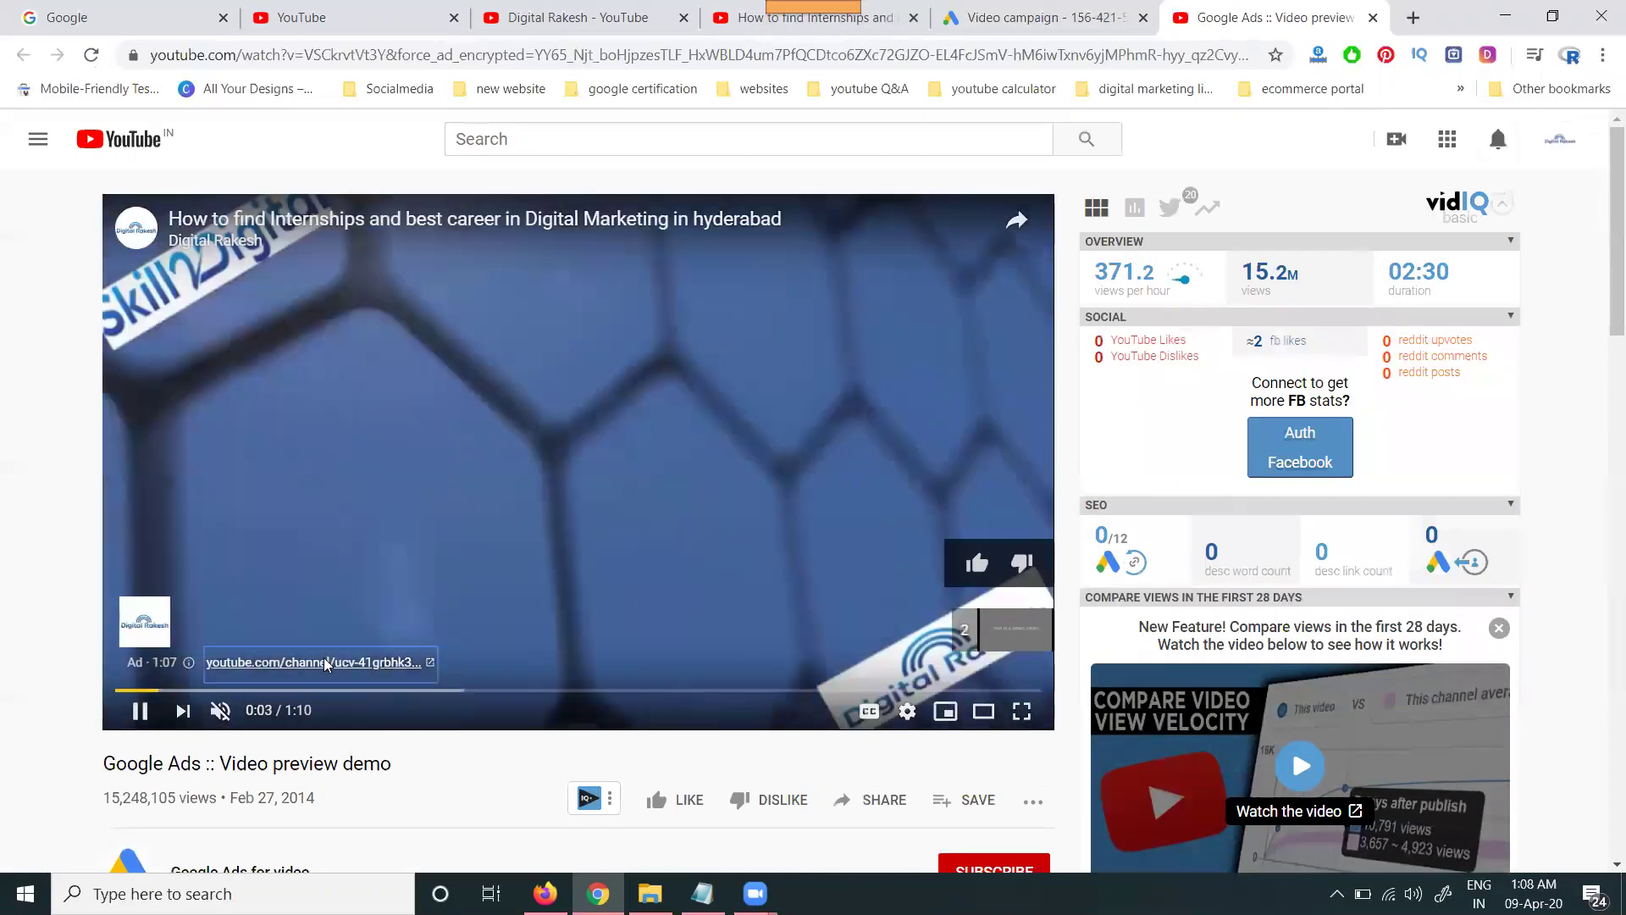
left_click(325, 664)
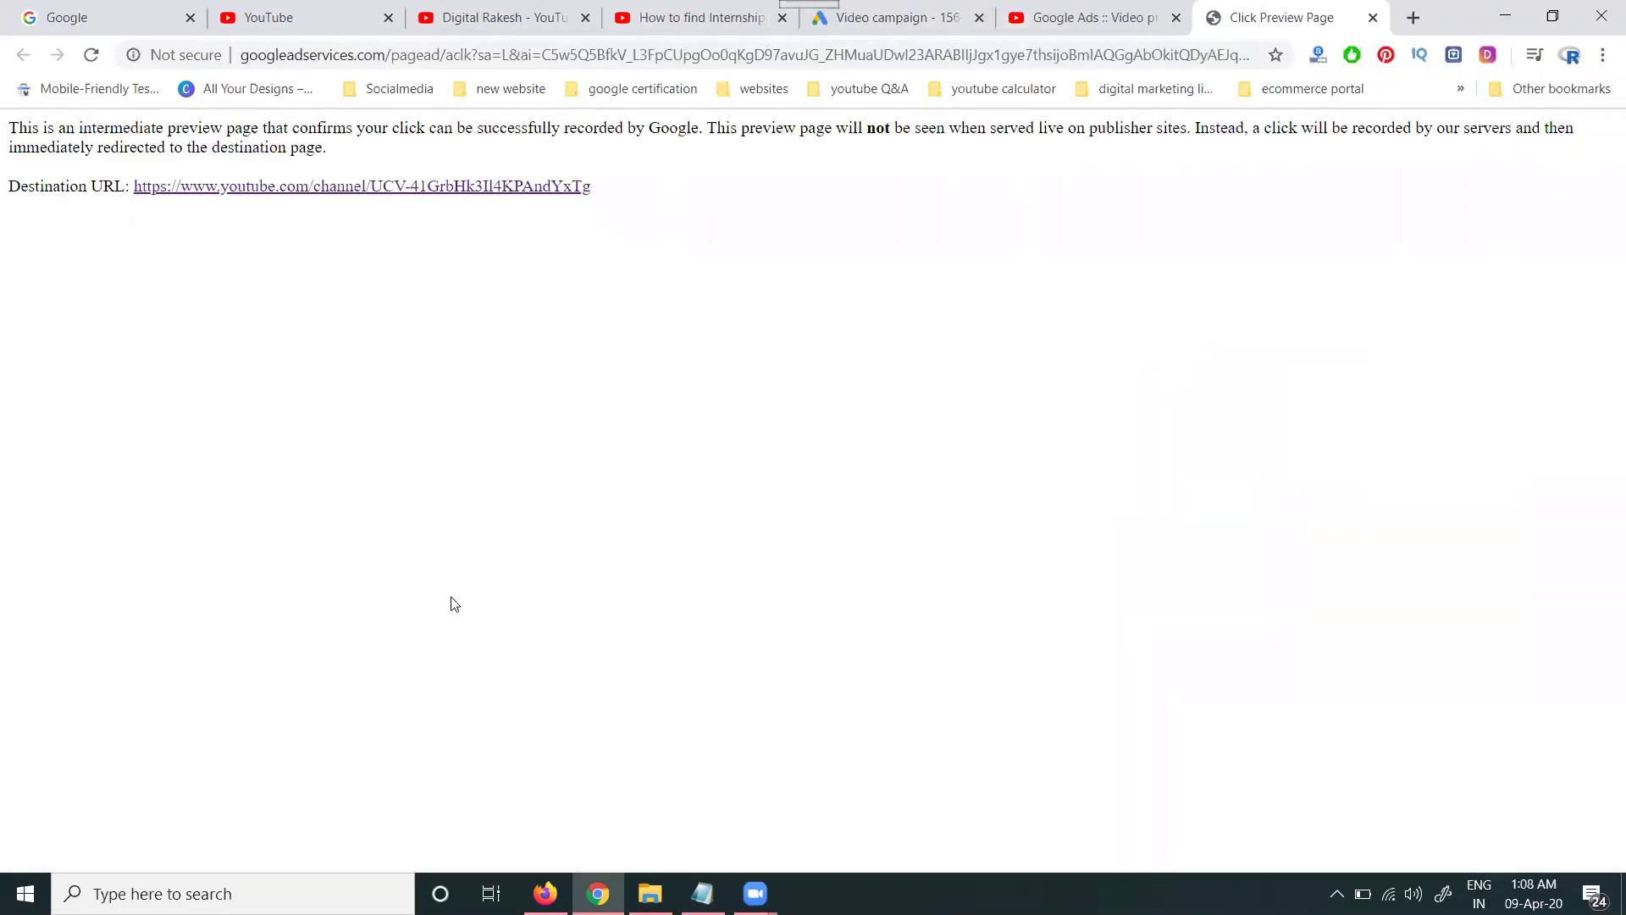
left_click(1373, 17)
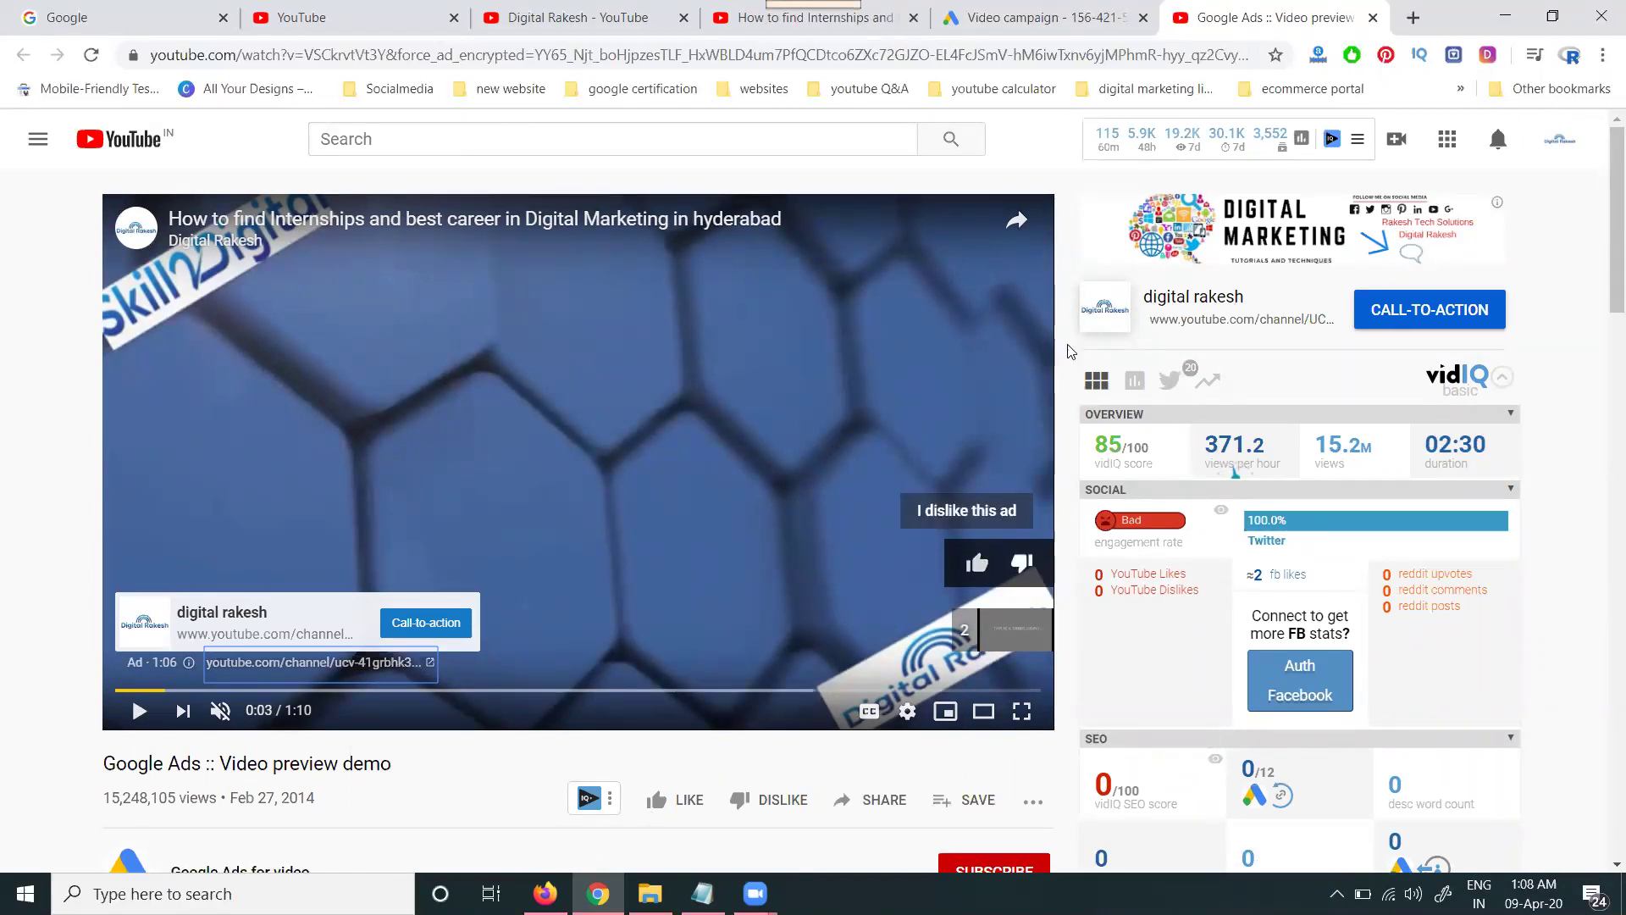
left_click(983, 15)
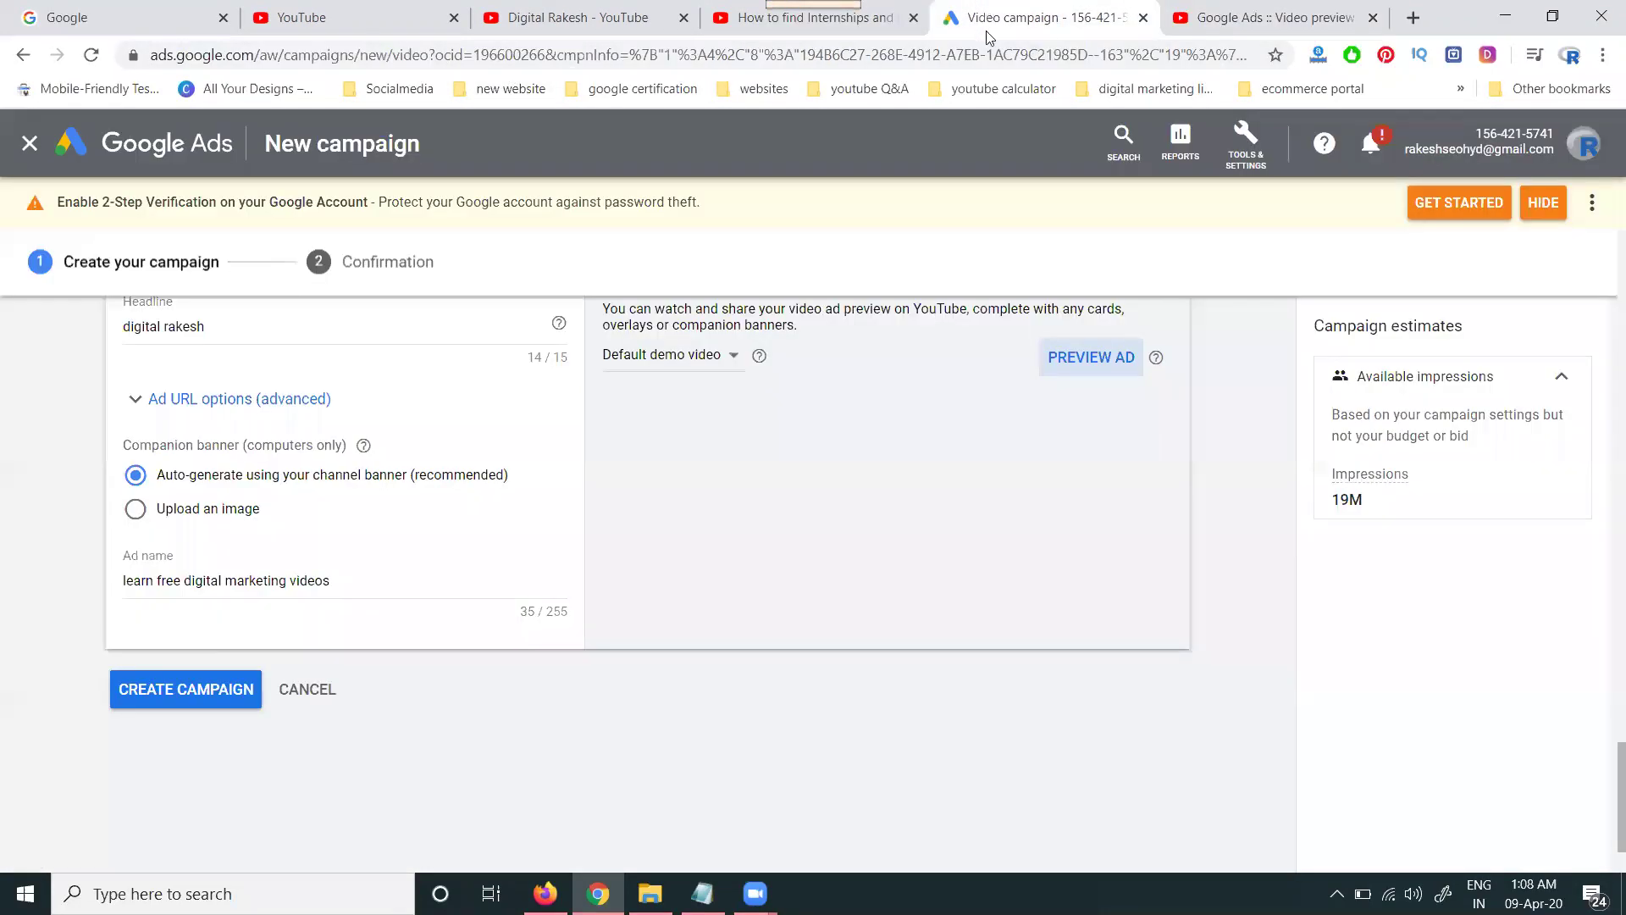
scroll(925, 461, "down", 2)
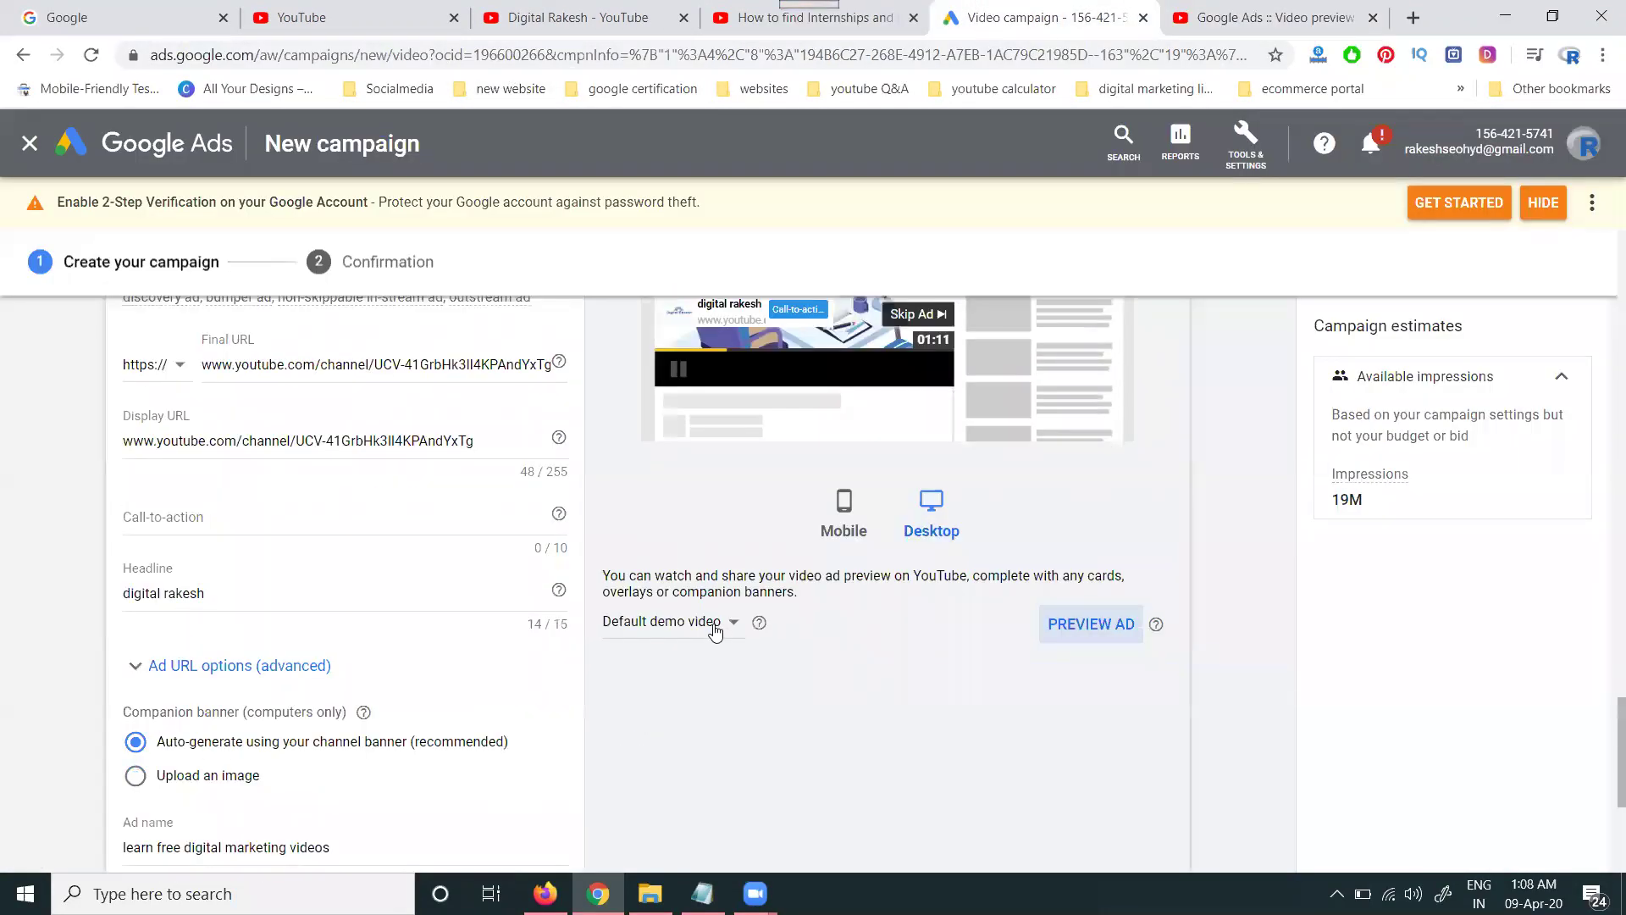
left_click(715, 628)
left_click(680, 683)
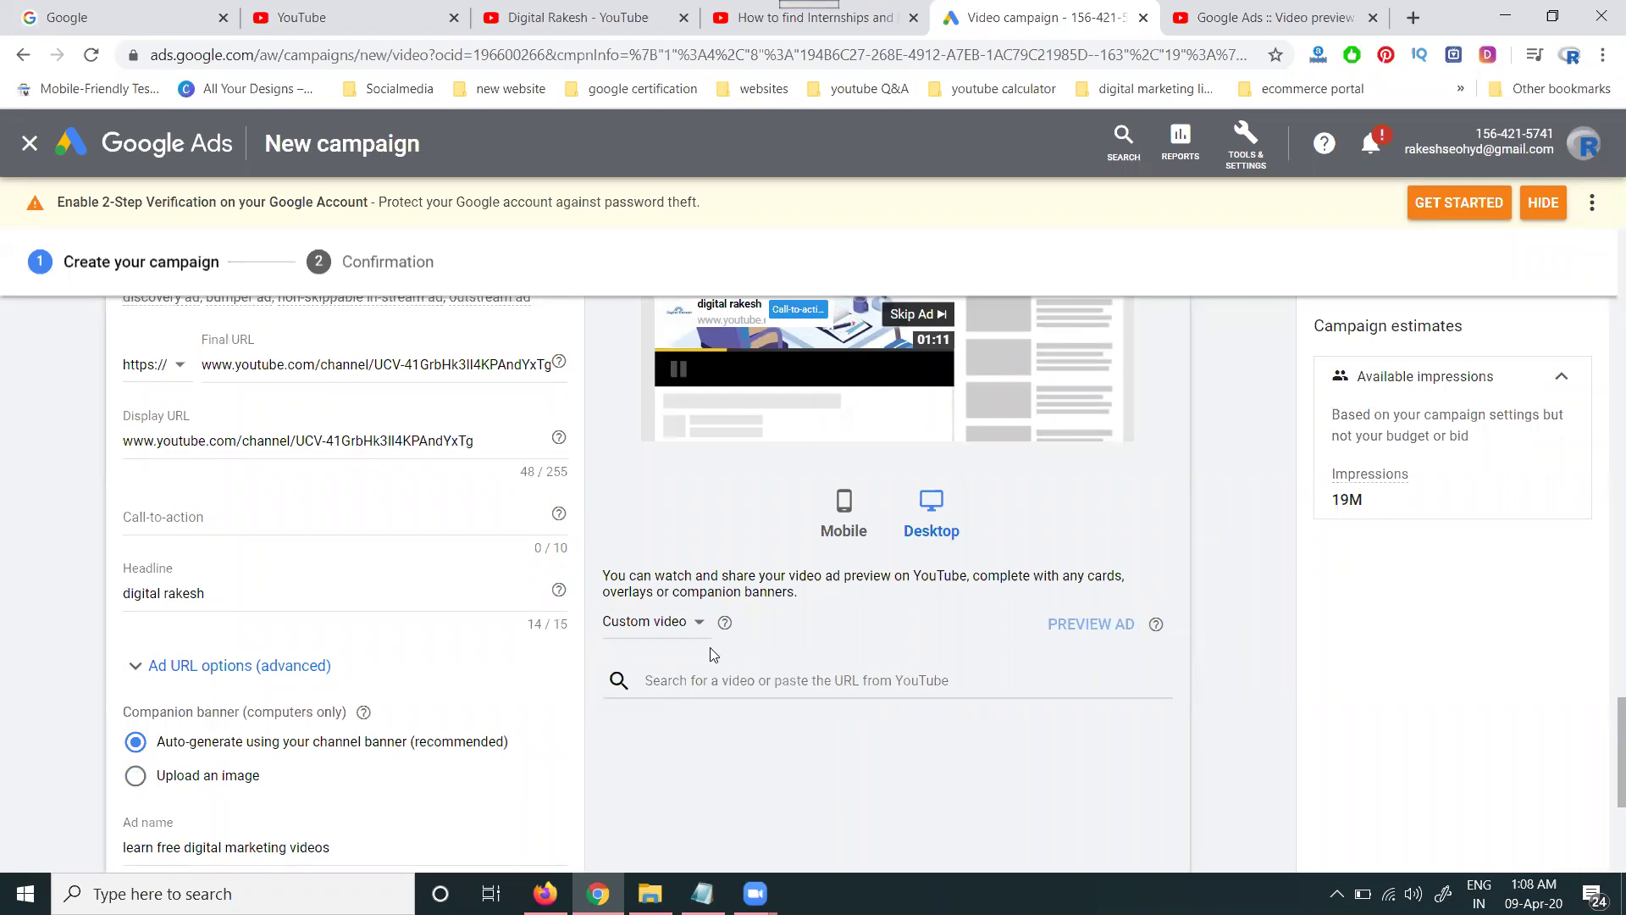
left_click(682, 629)
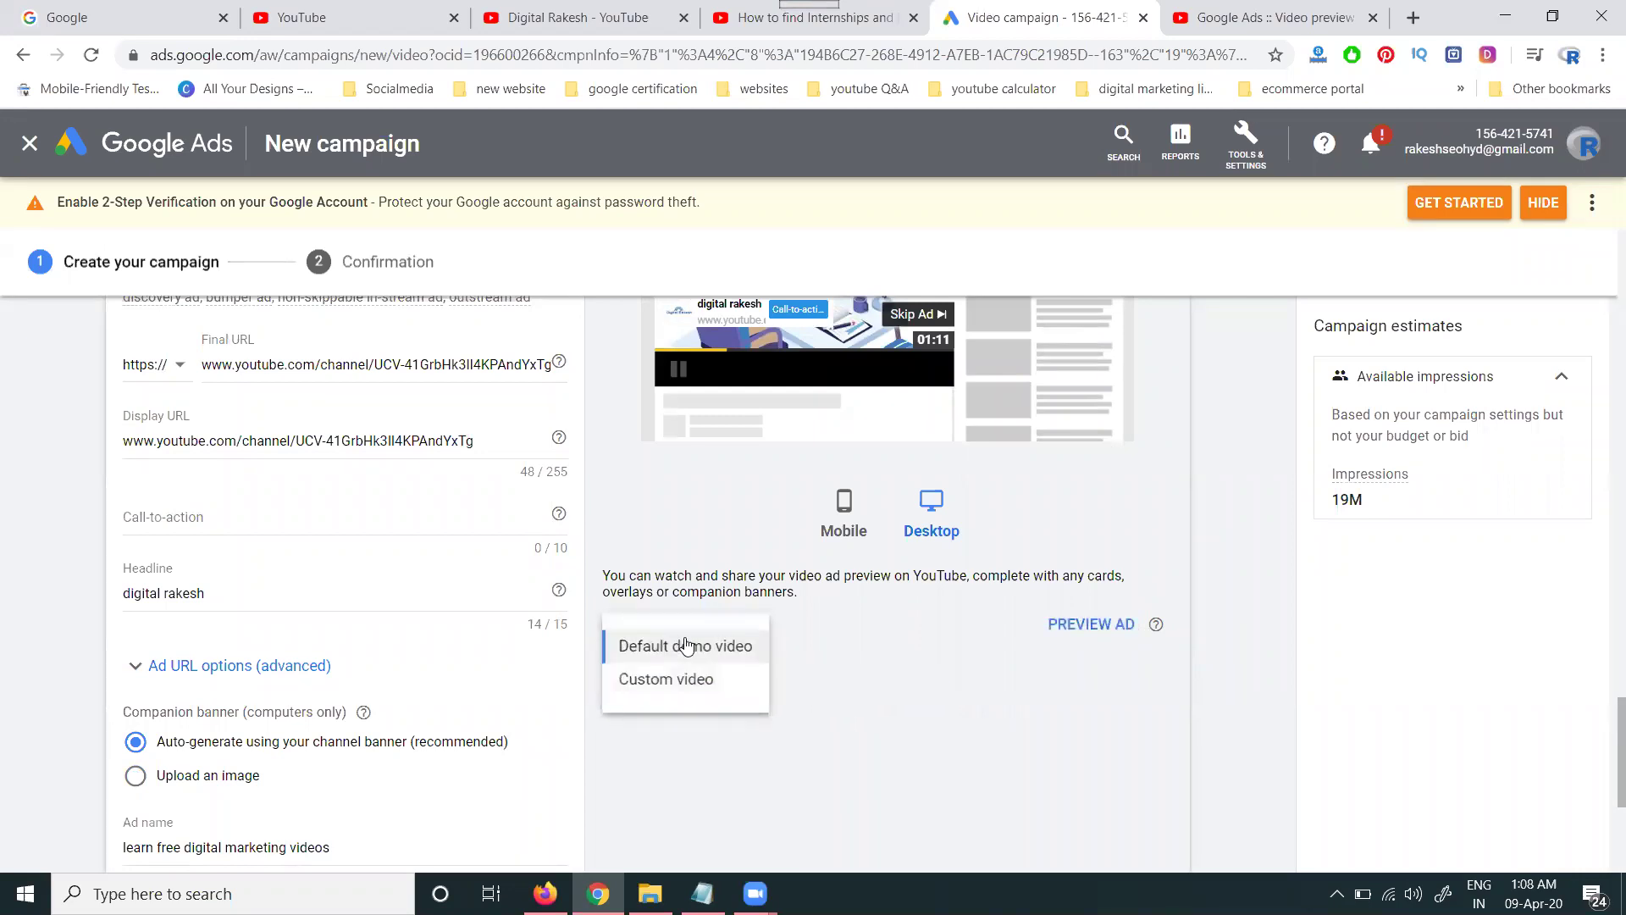
scroll(680, 646, "up", 6)
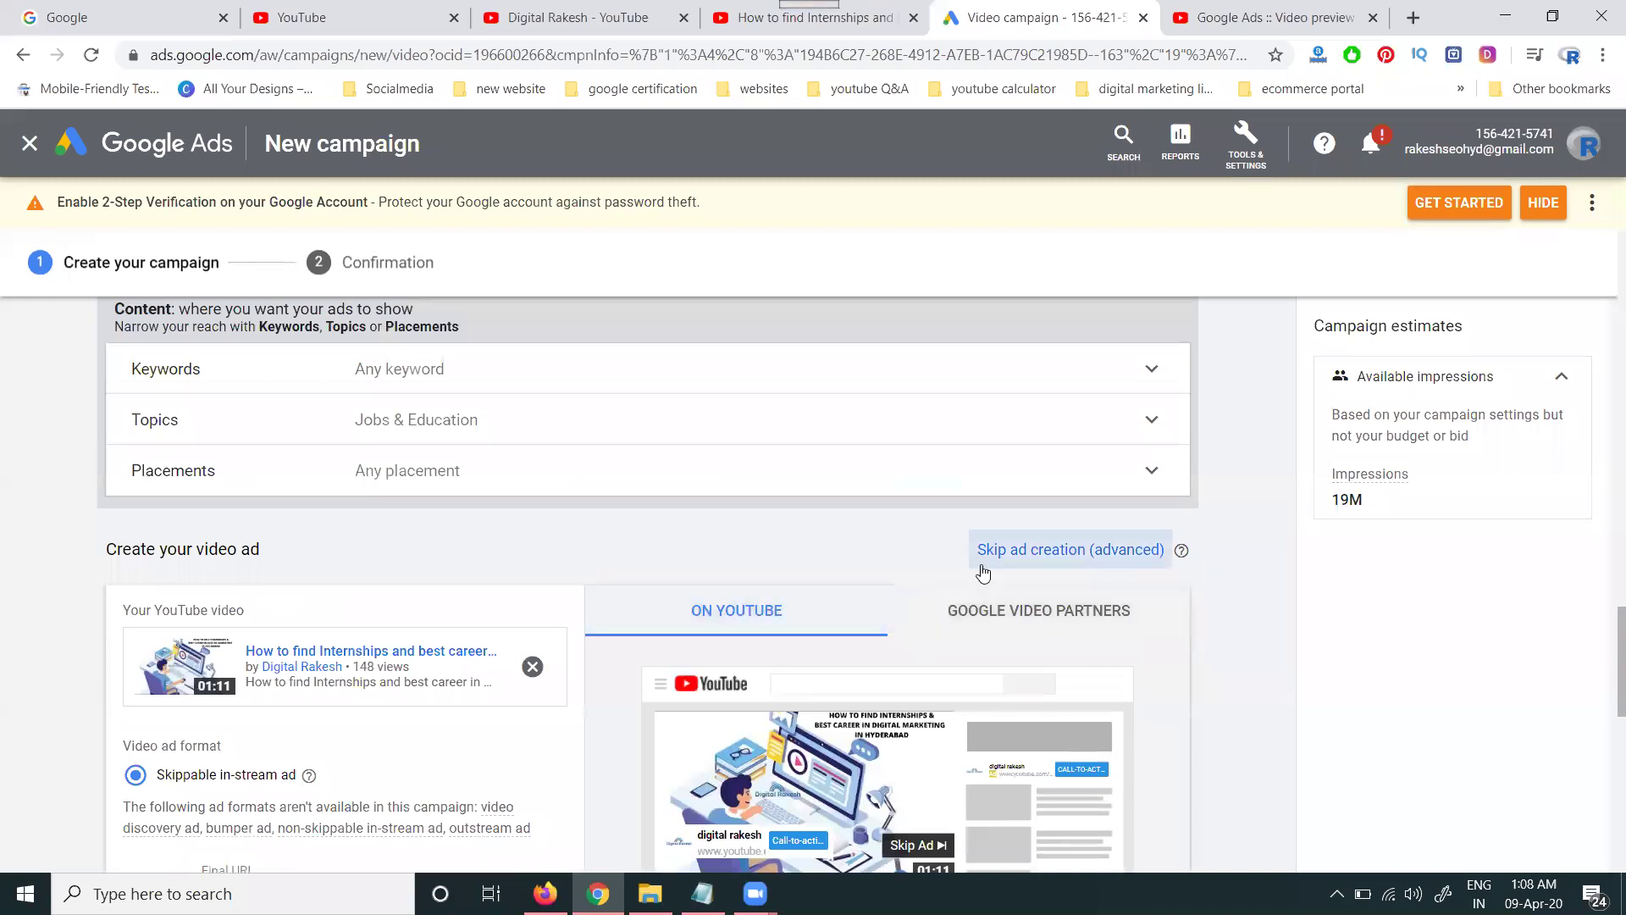
scroll(983, 564, "down", 7)
scroll(1000, 546, "up", 6)
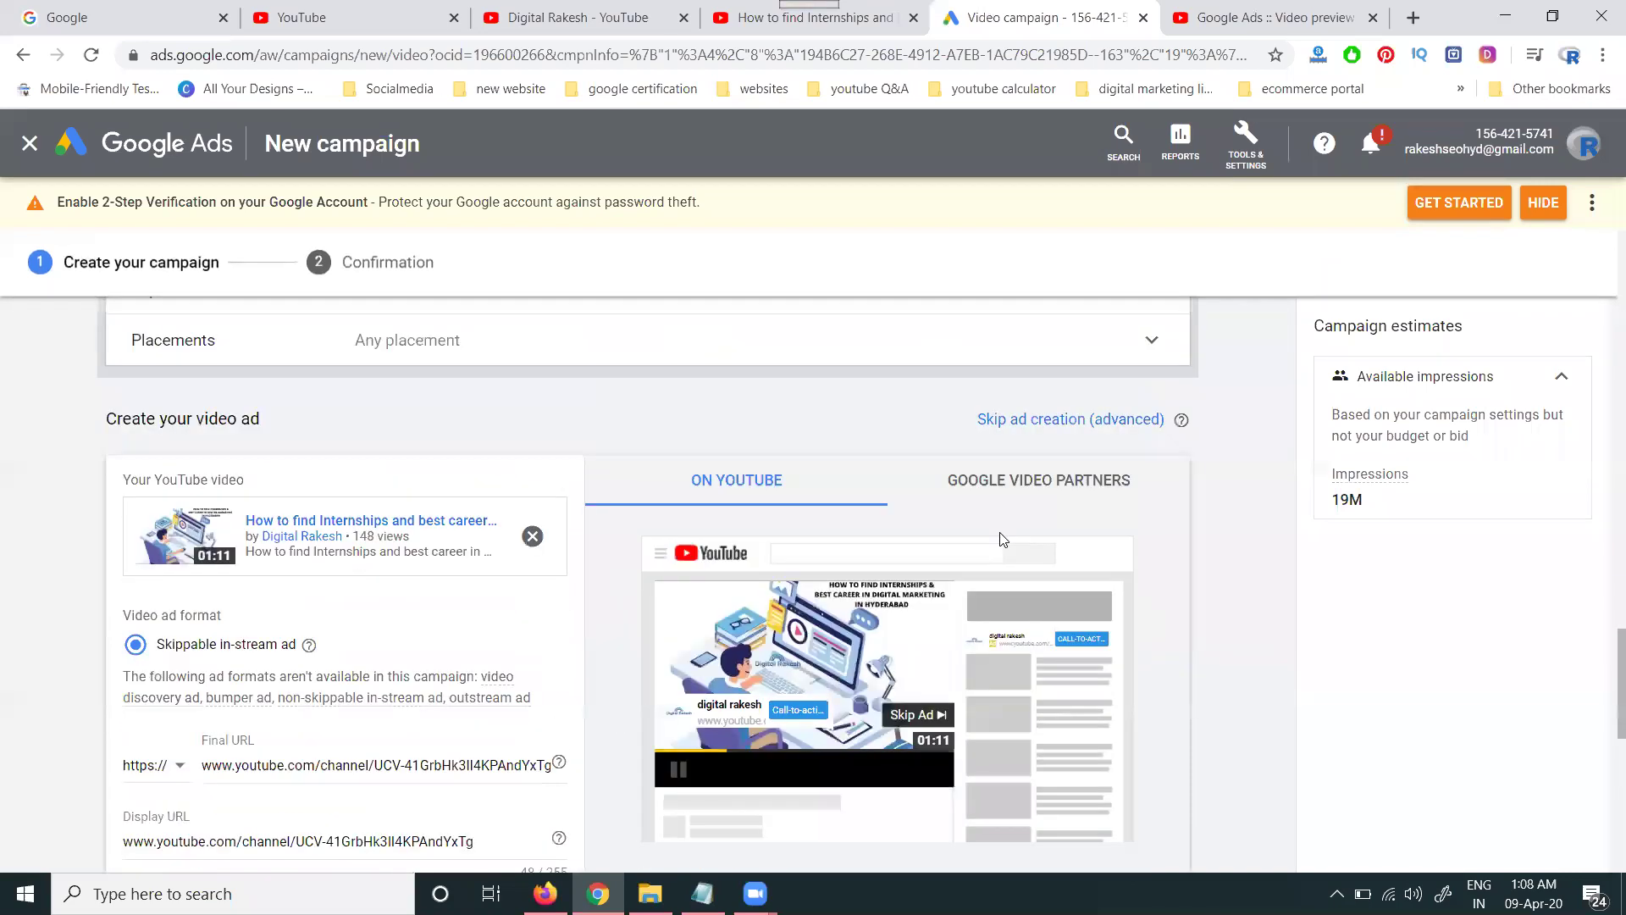
left_click(1008, 487)
scroll(974, 519, "down", 6)
scroll(975, 516, "up", 5)
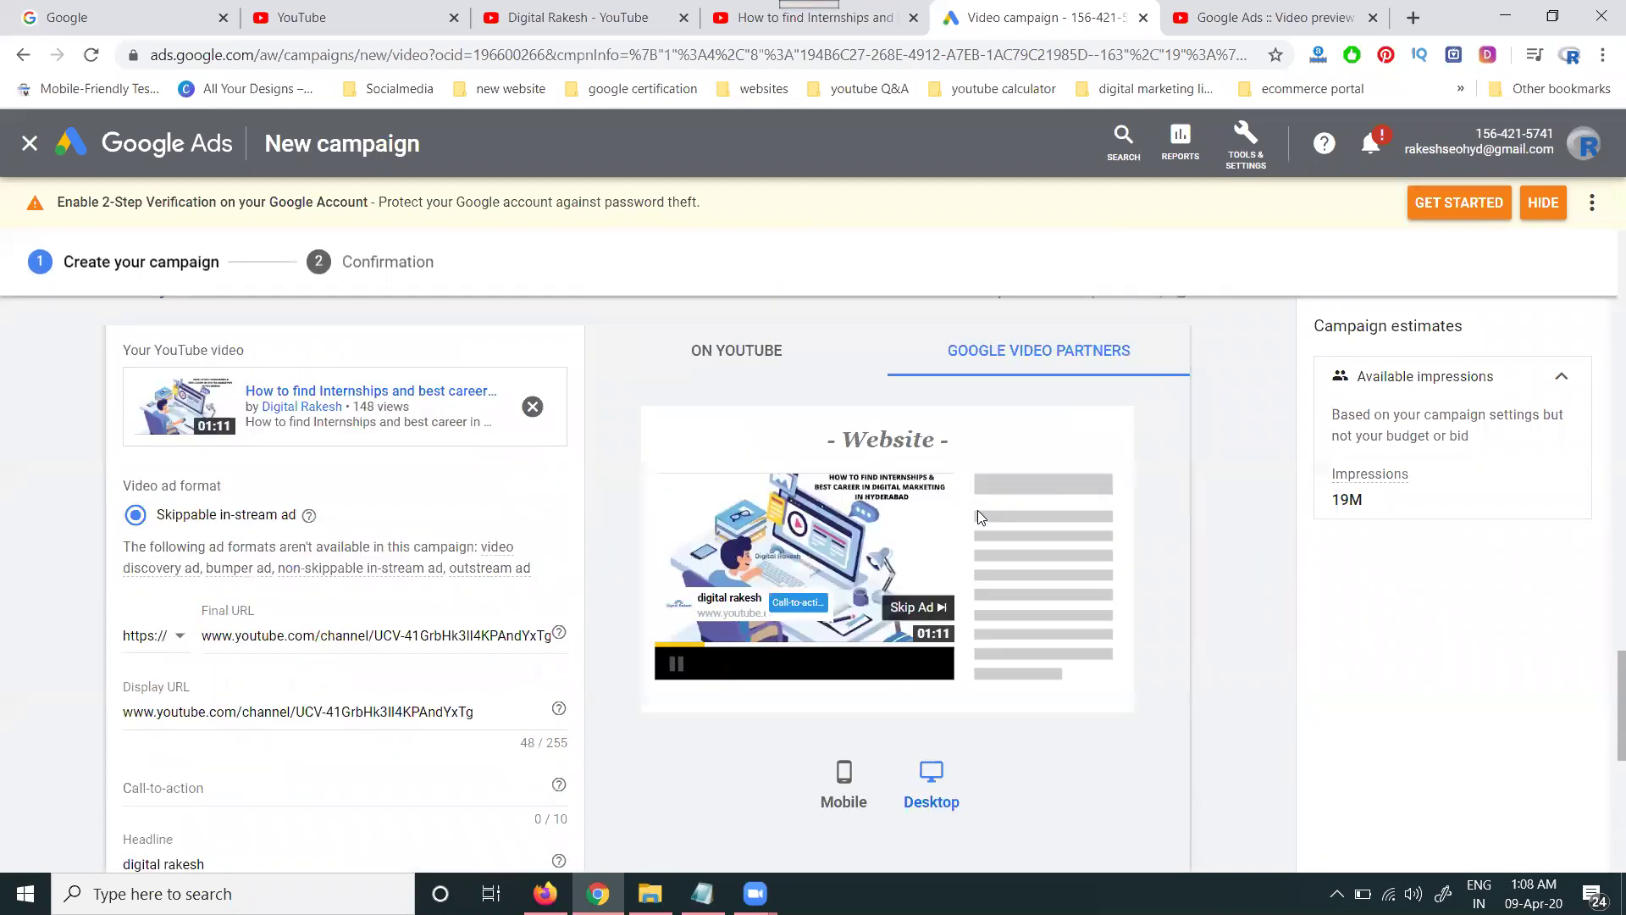
scroll(1053, 535, "down", 2)
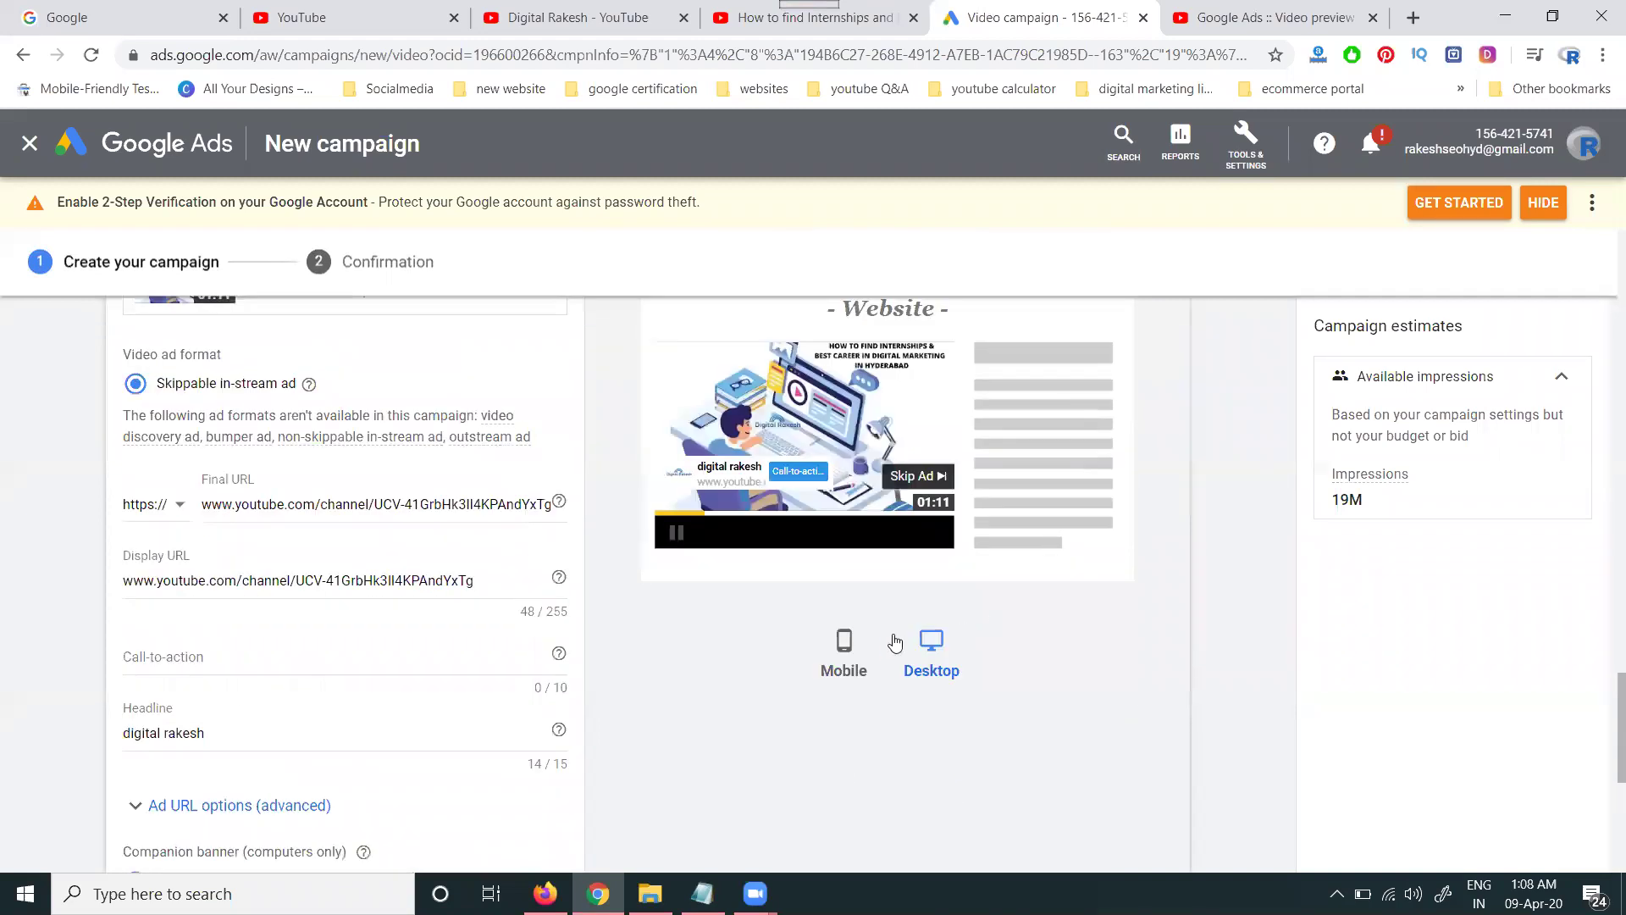
left_click(847, 656)
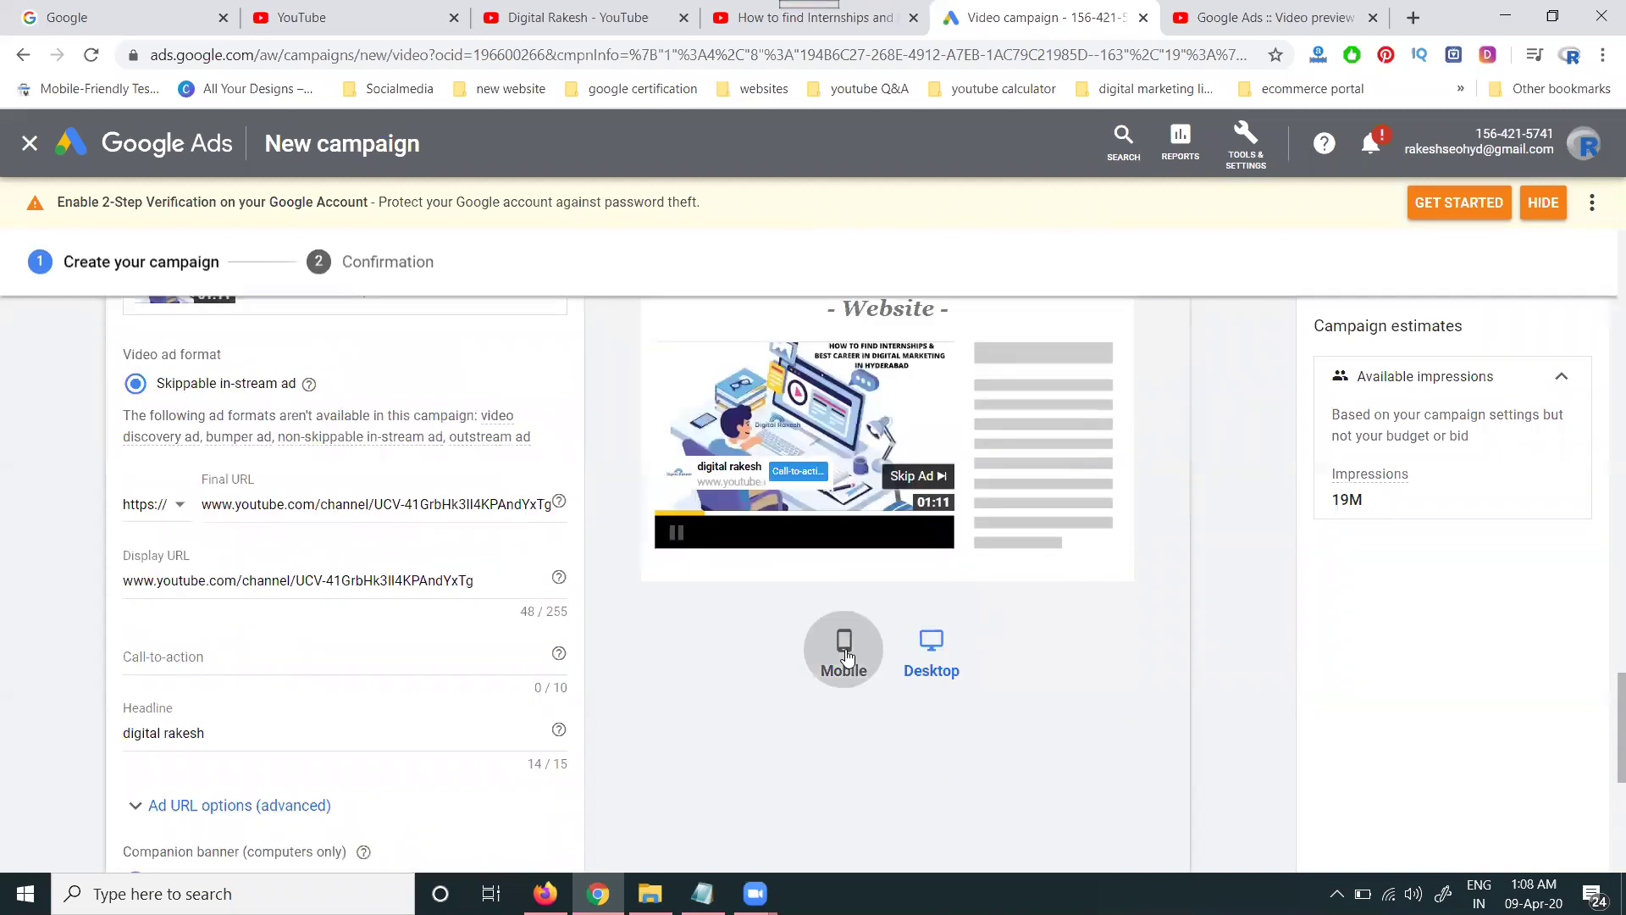
left_click(931, 653)
scroll(1008, 542, "up", 2)
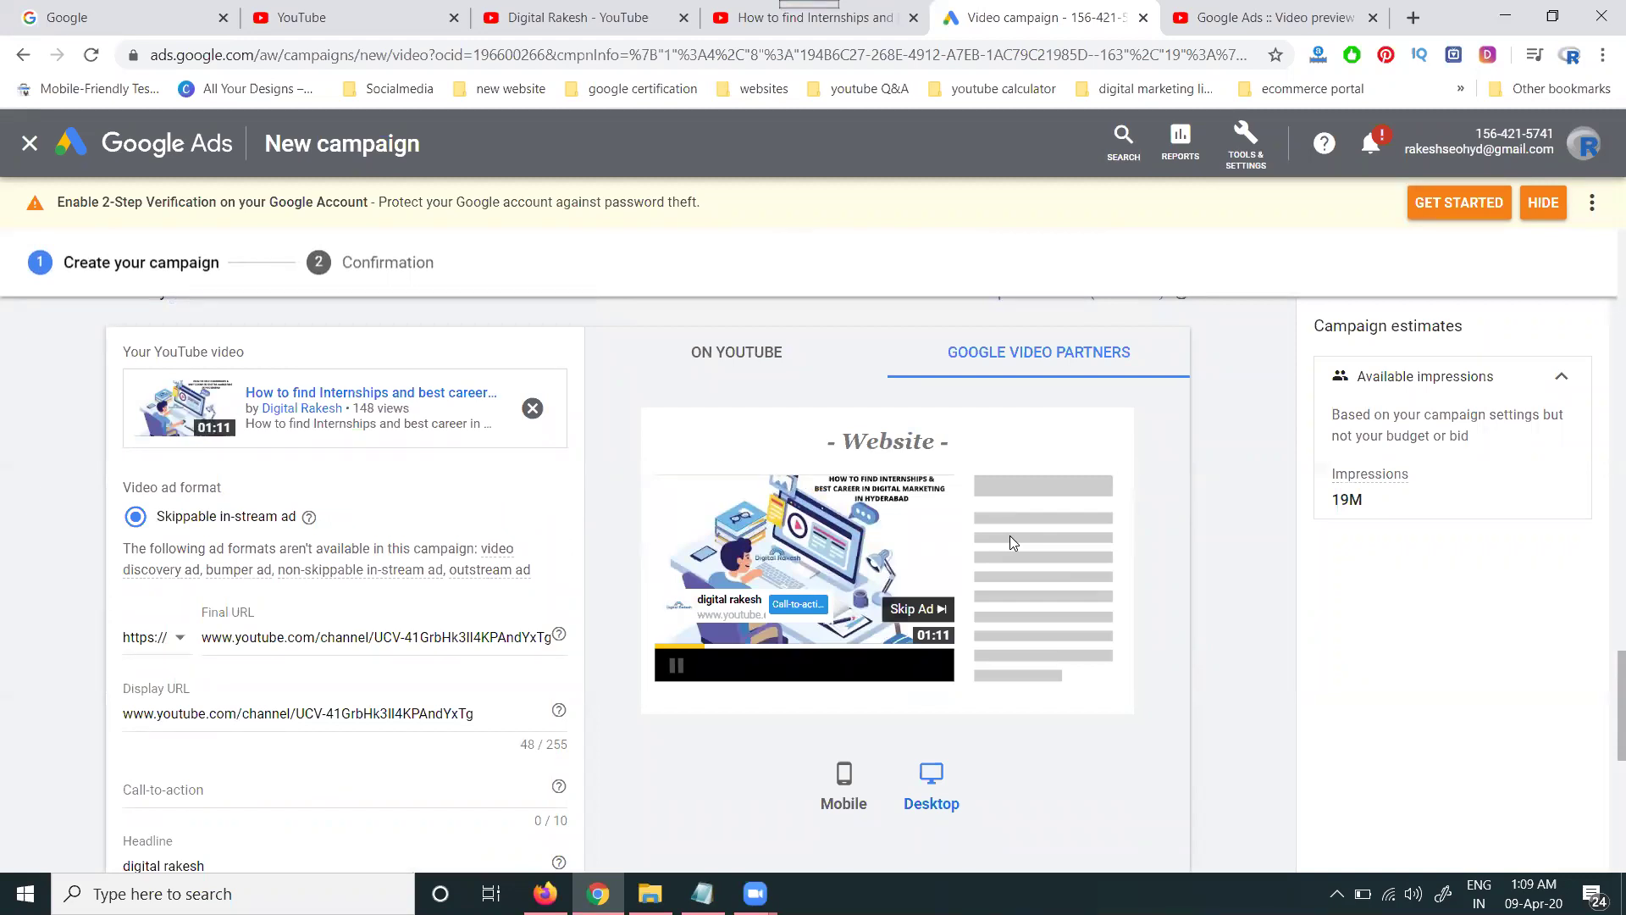
left_click(736, 350)
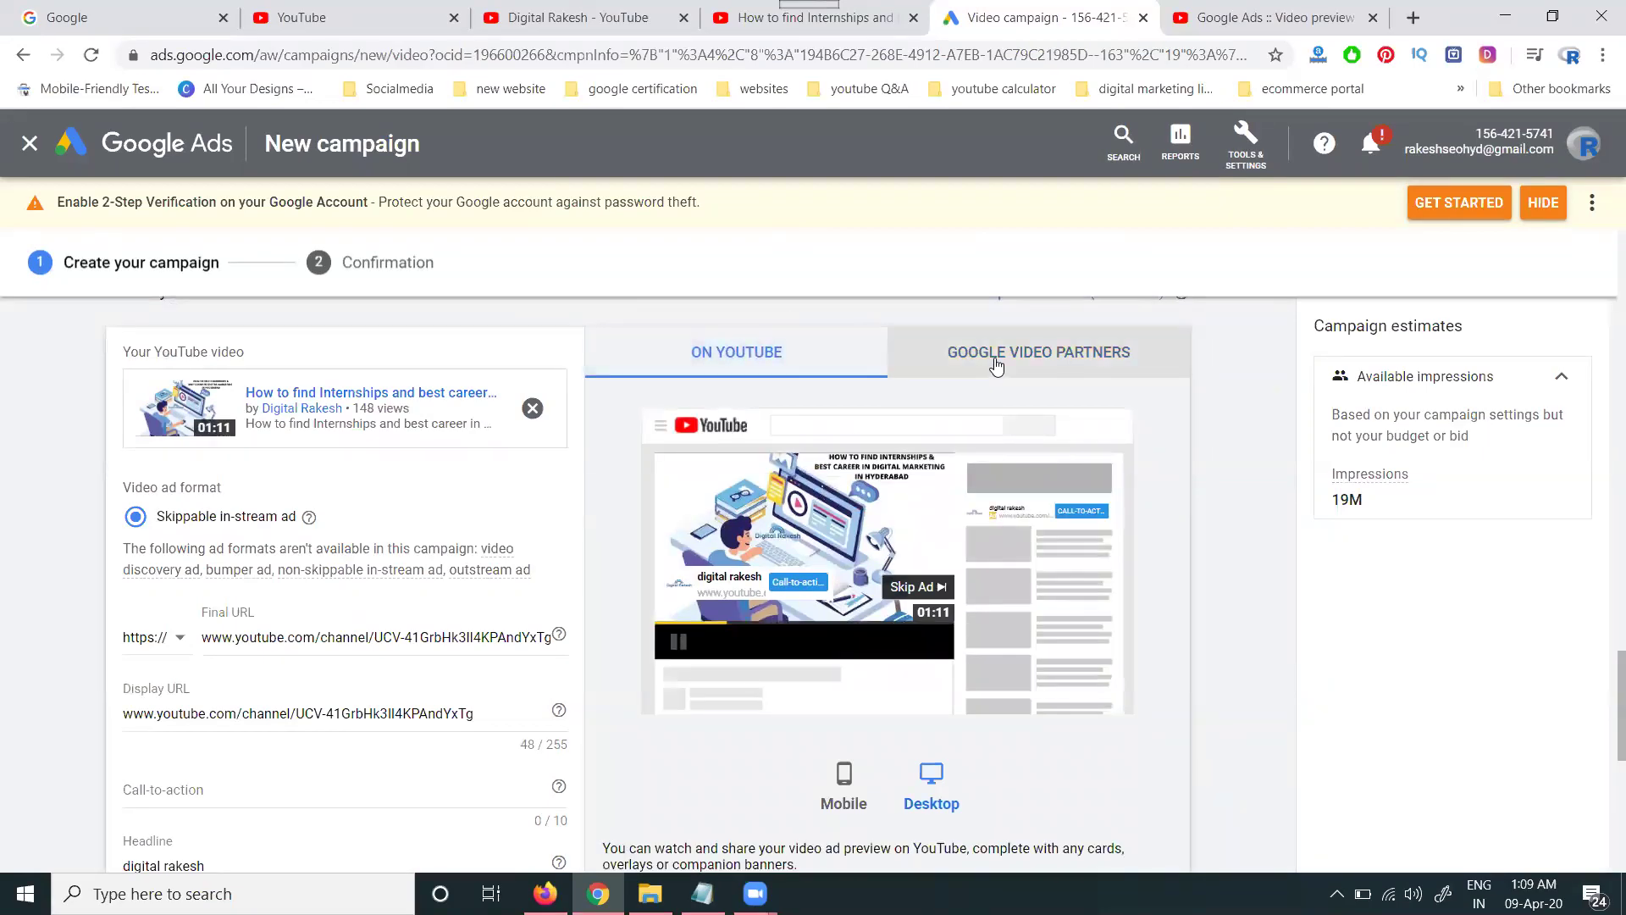
left_click(997, 366)
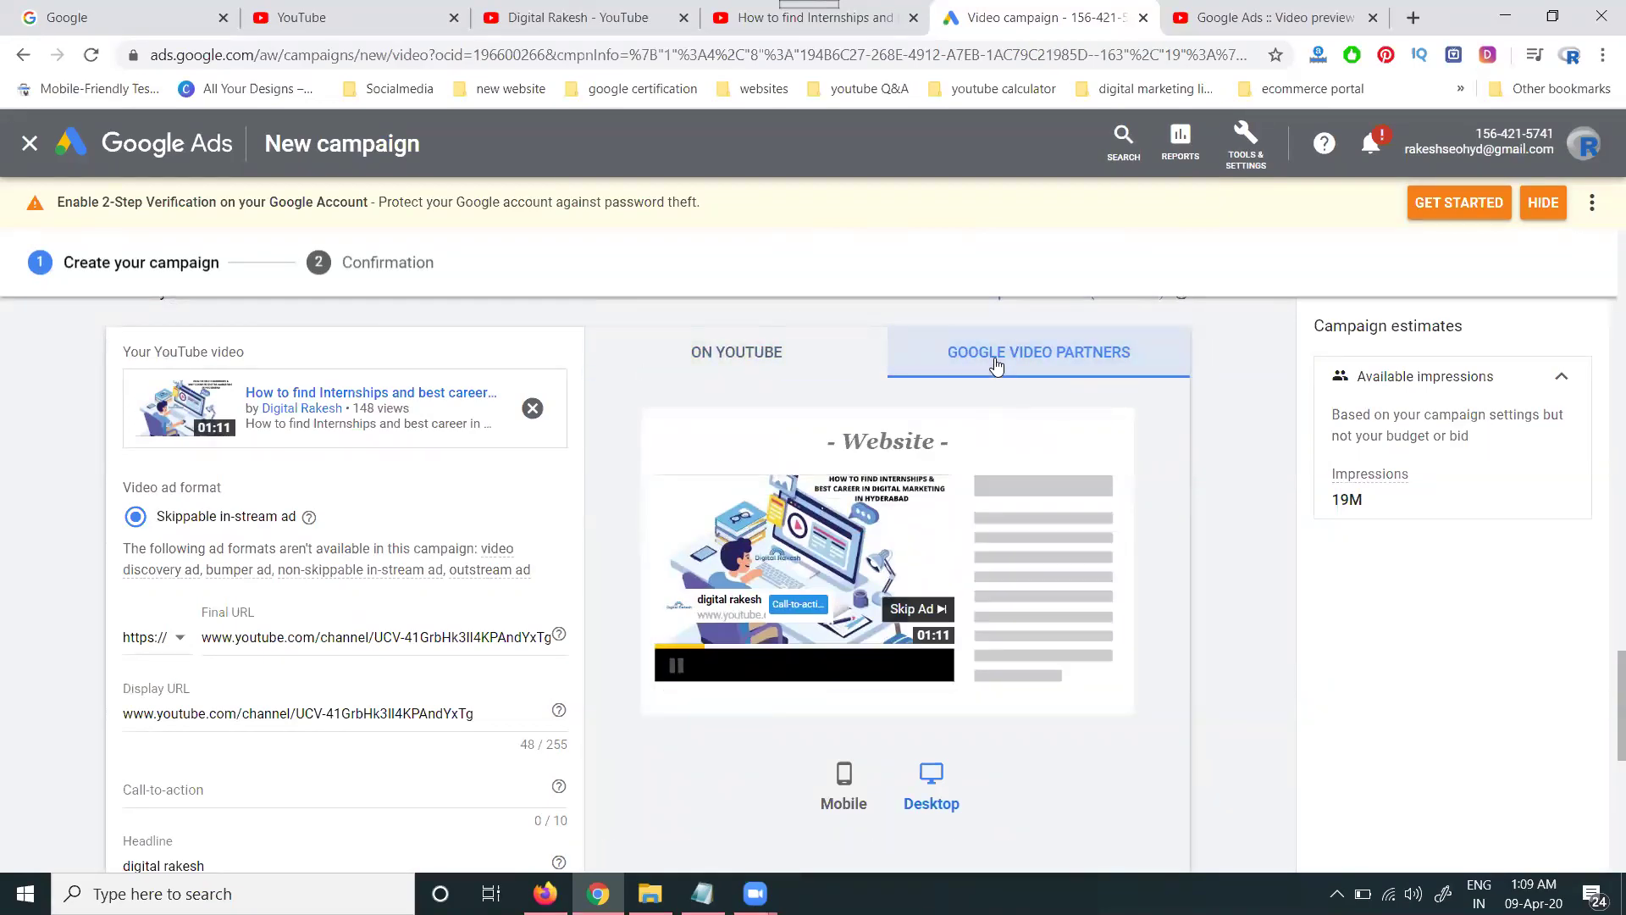
left_click(771, 366)
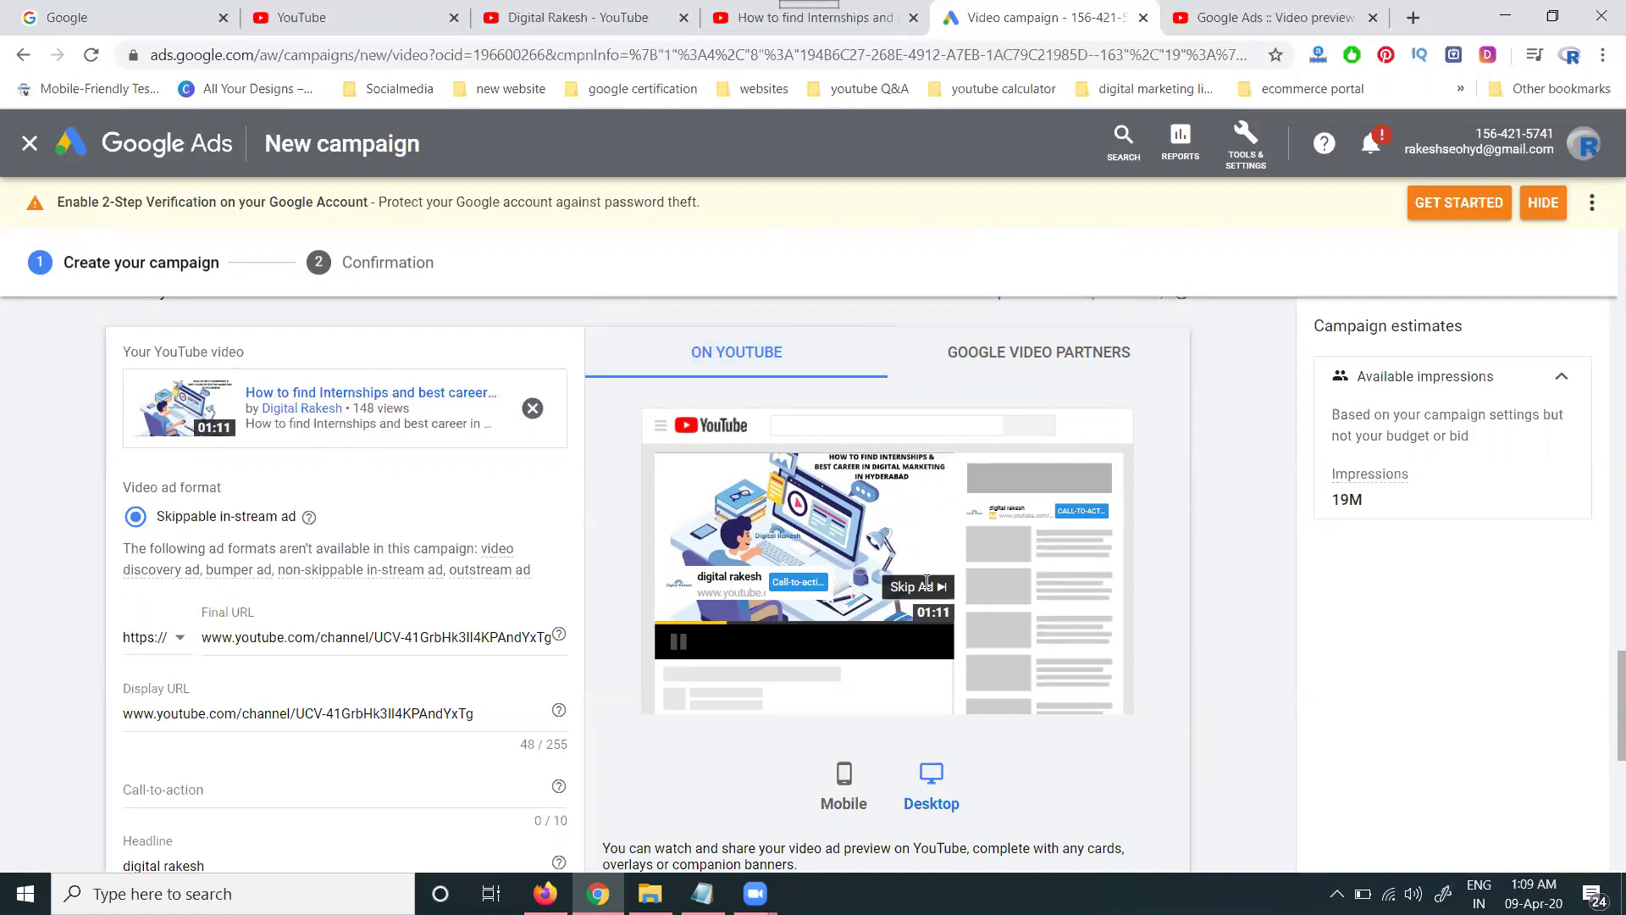
scroll(631, 568, "down", 3)
- Attempt to create the campaign, then enter a phone number in the flagged Call-to-action field
scroll(420, 673, "down", 5)
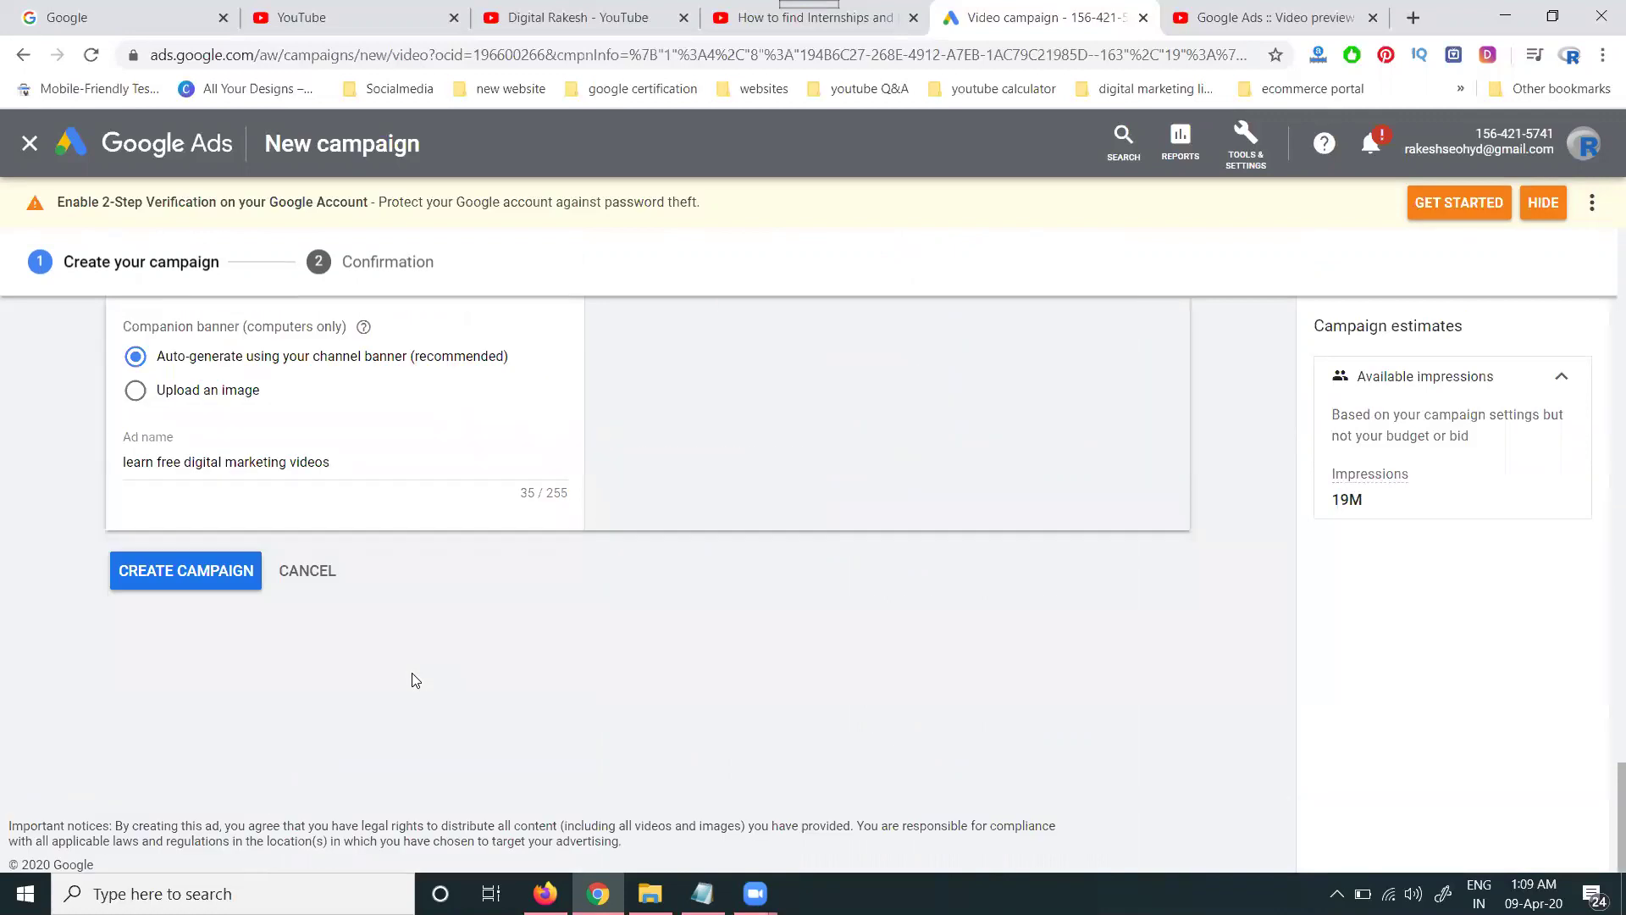
left_click(204, 581)
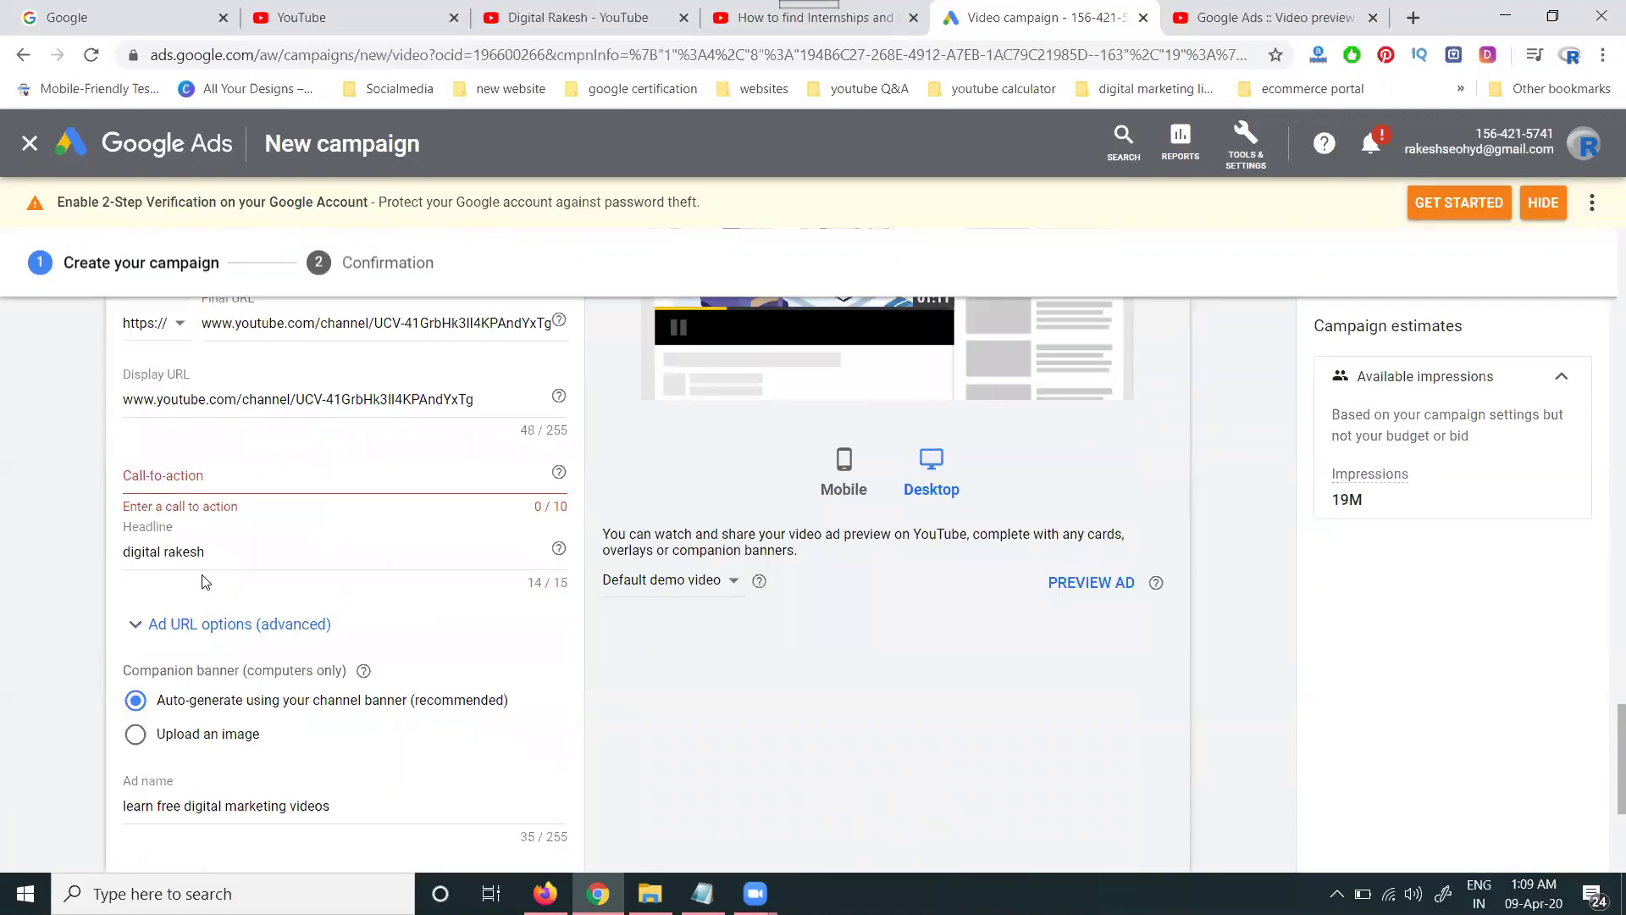
left_click(186, 472)
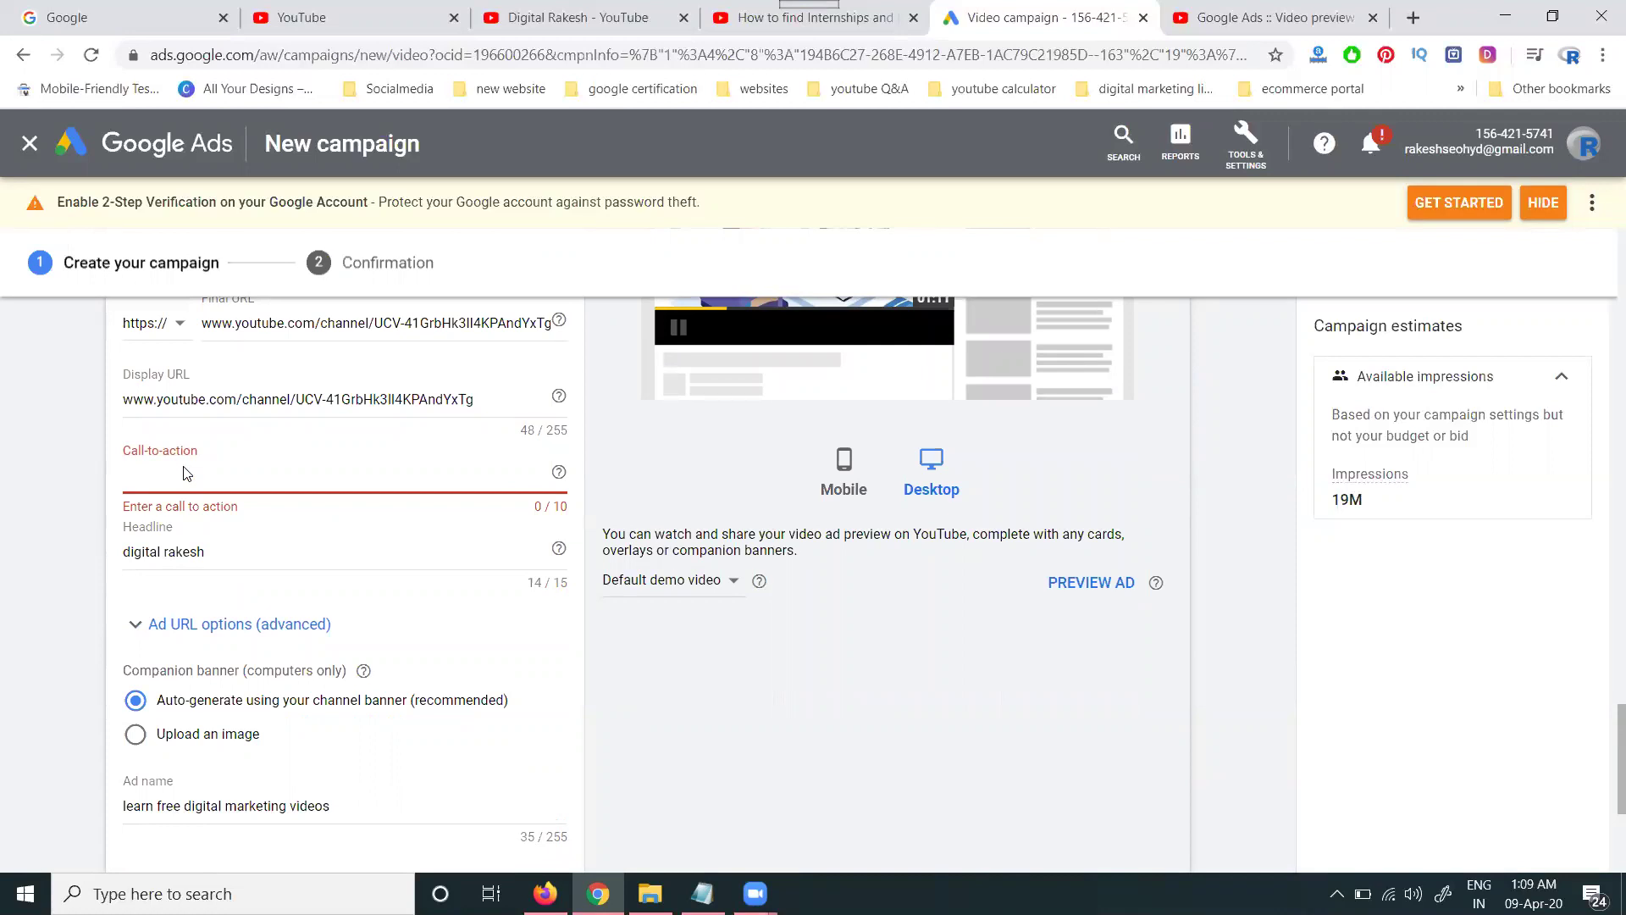
scroll(203, 516, "down", 4)
- Create the DRVideo Conversions - 2020-04-09 campaign and continue to its ad groups list
left_click(237, 566)
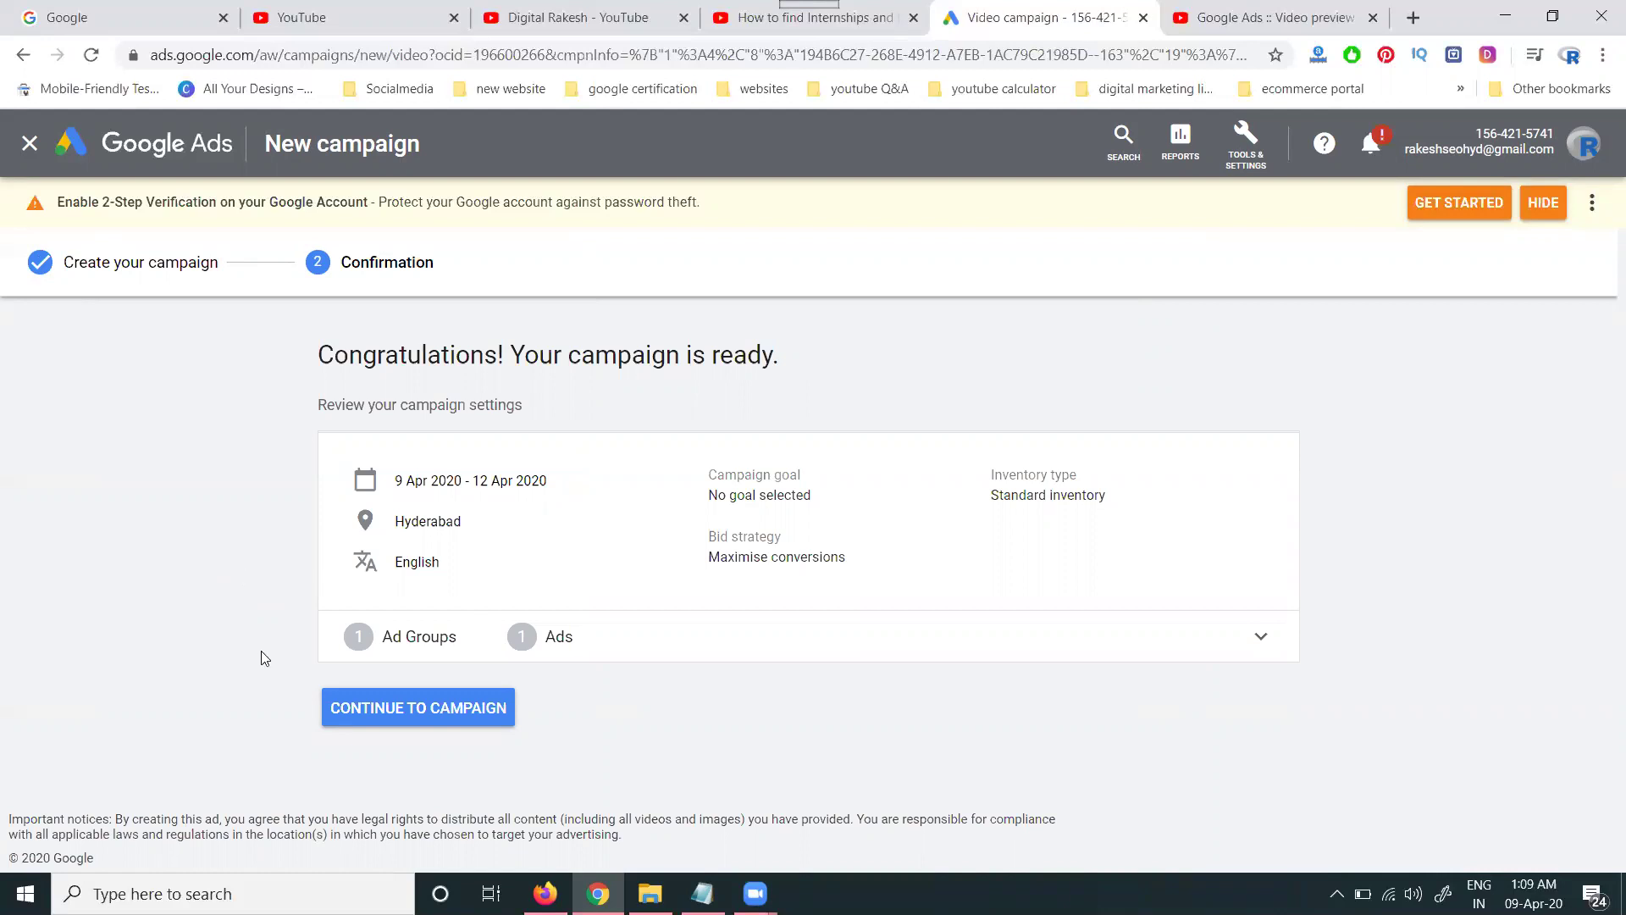
left_click(386, 709)
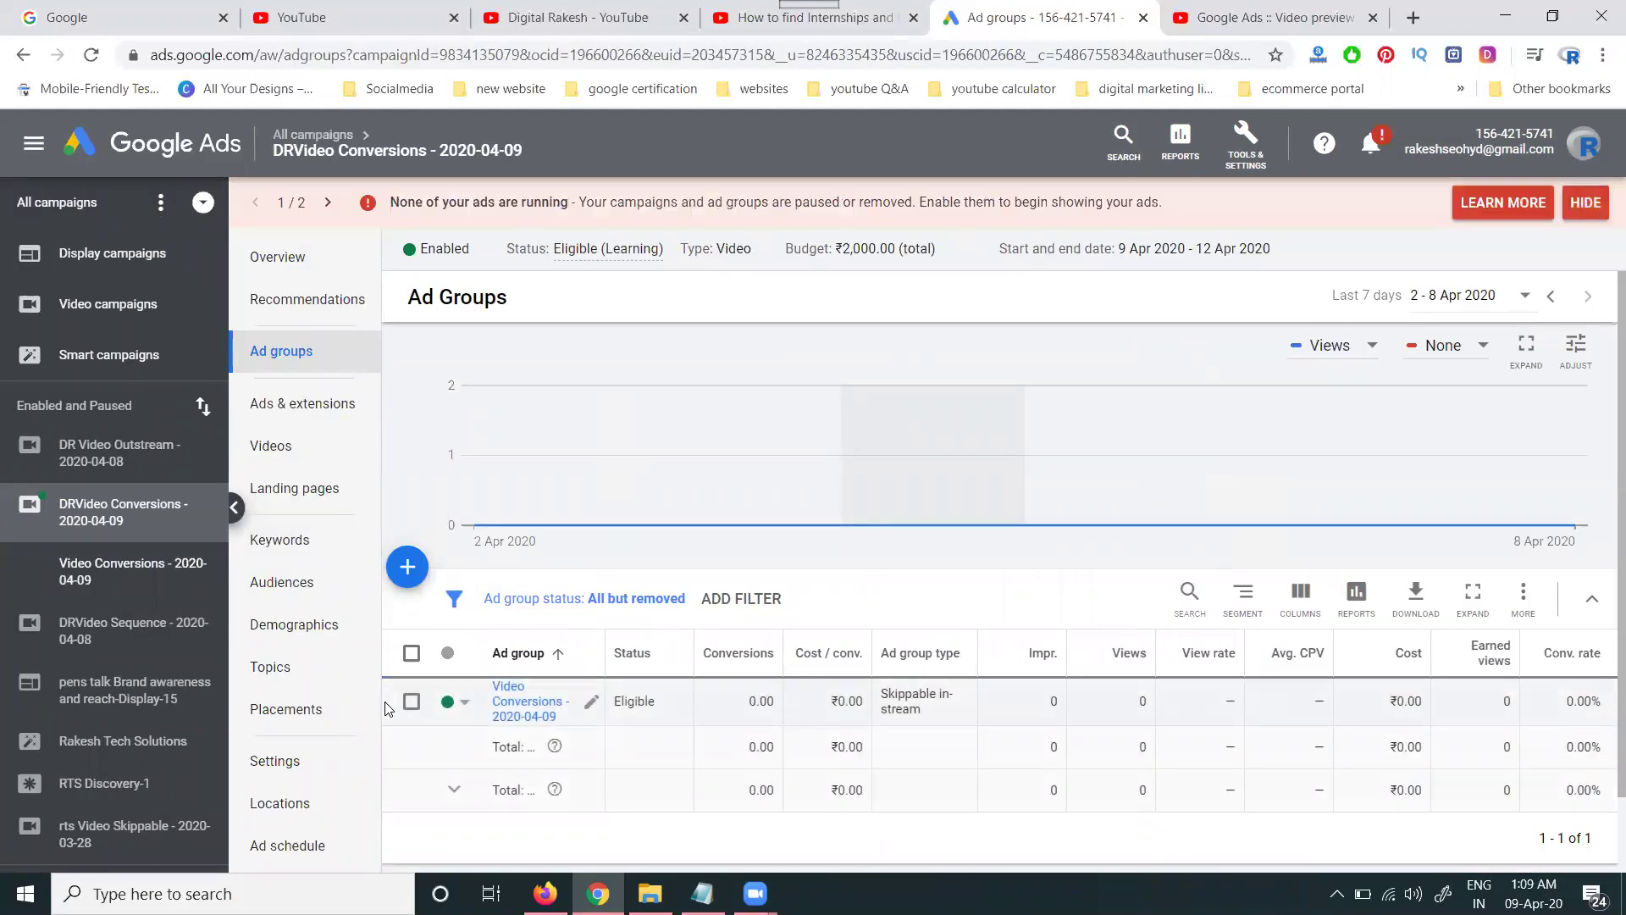
- Return to the All campaigns list through the breadcrumb menu
scroll(390, 704, "down", 1)
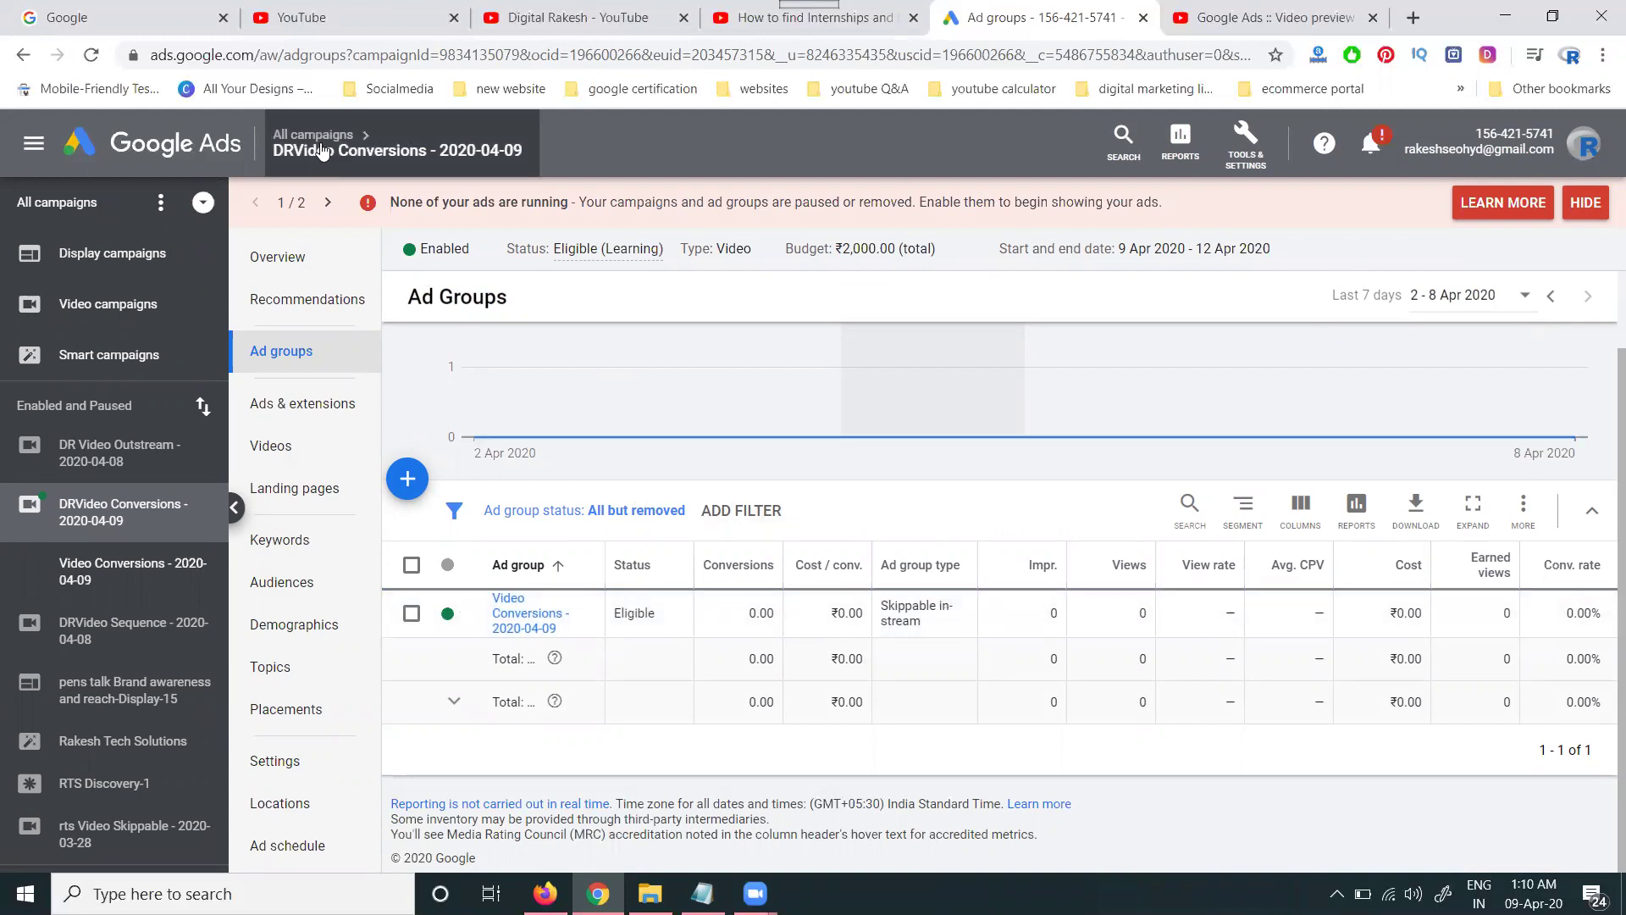
mouse_move(322, 150)
left_click(292, 208)
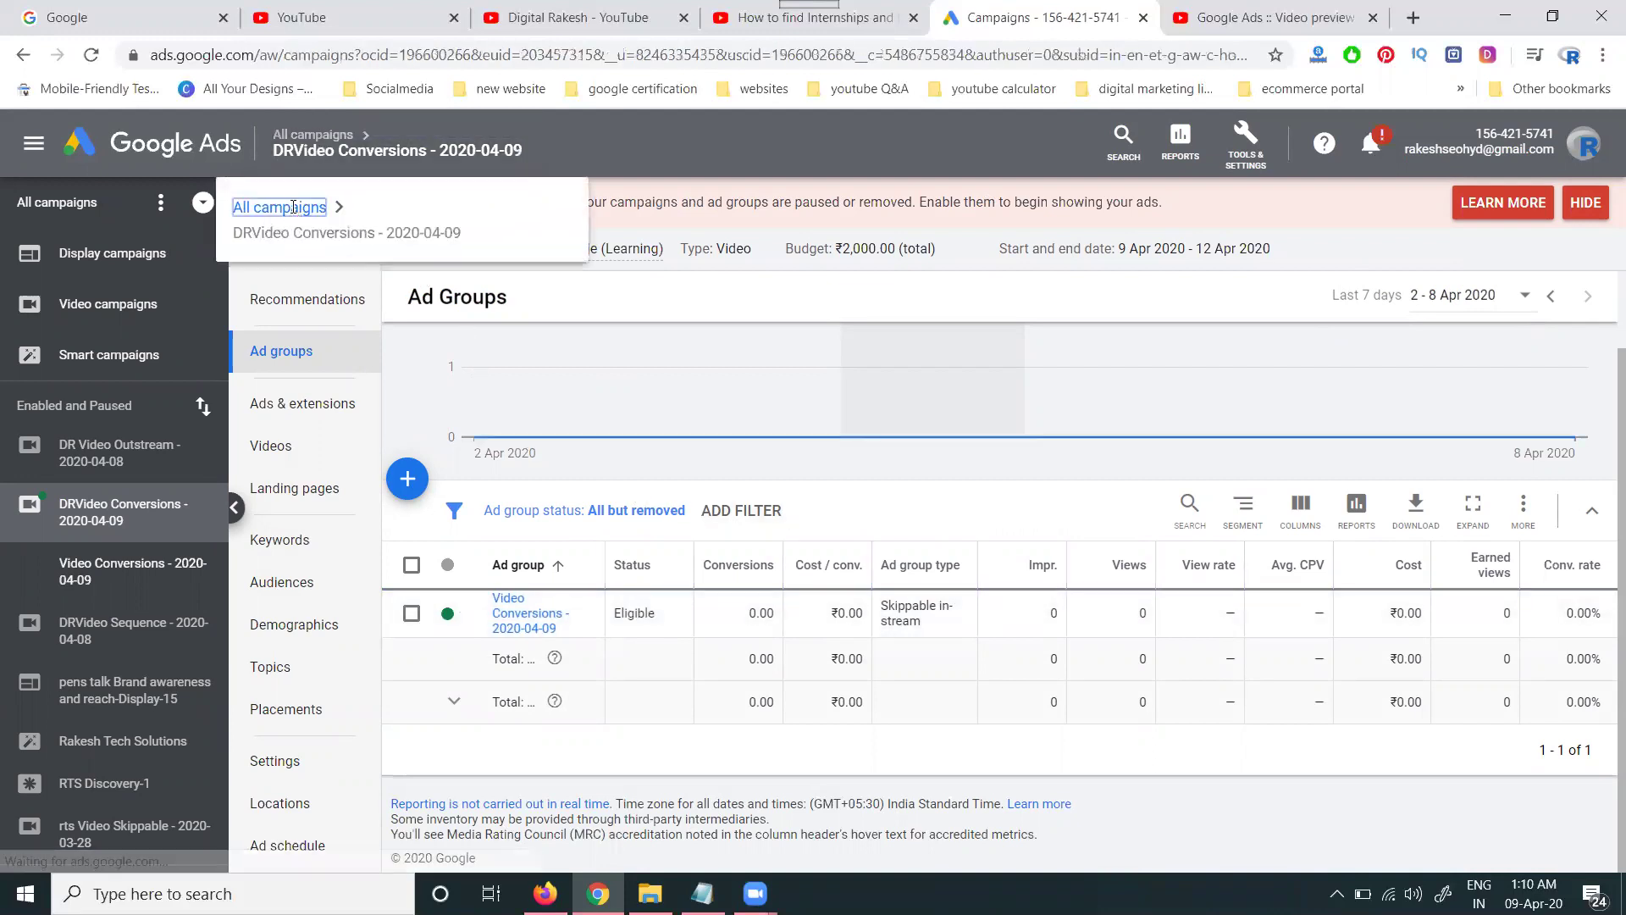